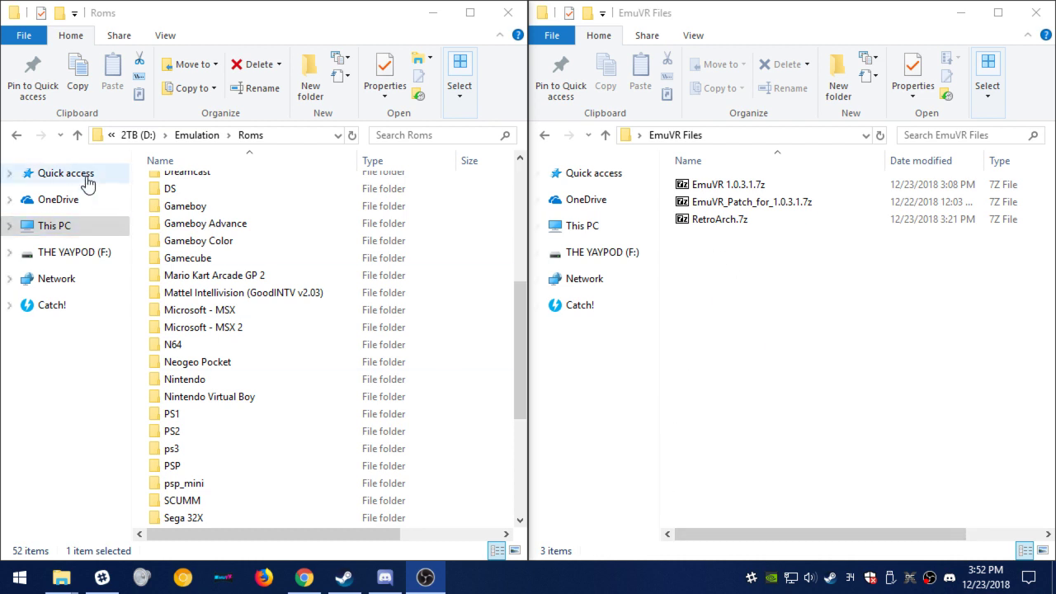
Review the EmuVR, EmuVR patch and RetroArch archives in the EmuVR Files folder.
left_click(240, 330)
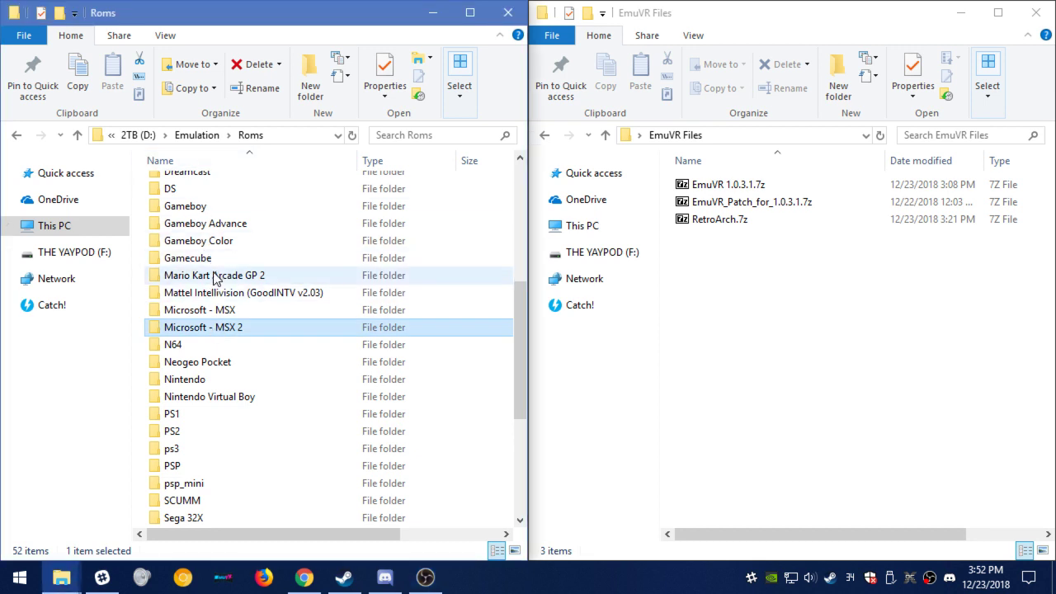
scroll(221, 313, "down", 5)
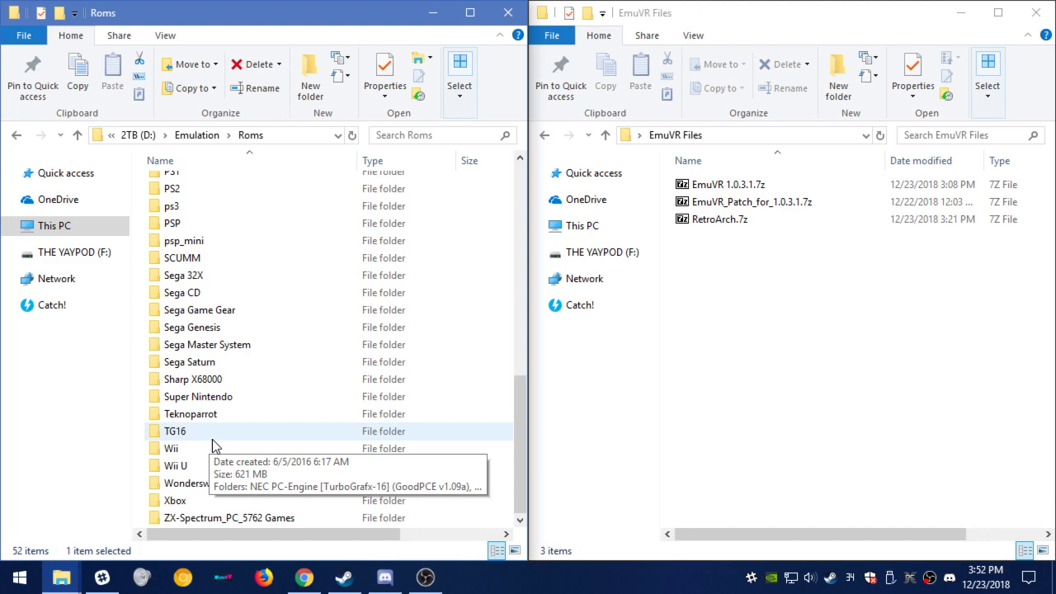
scroll(212, 439, "up", 10)
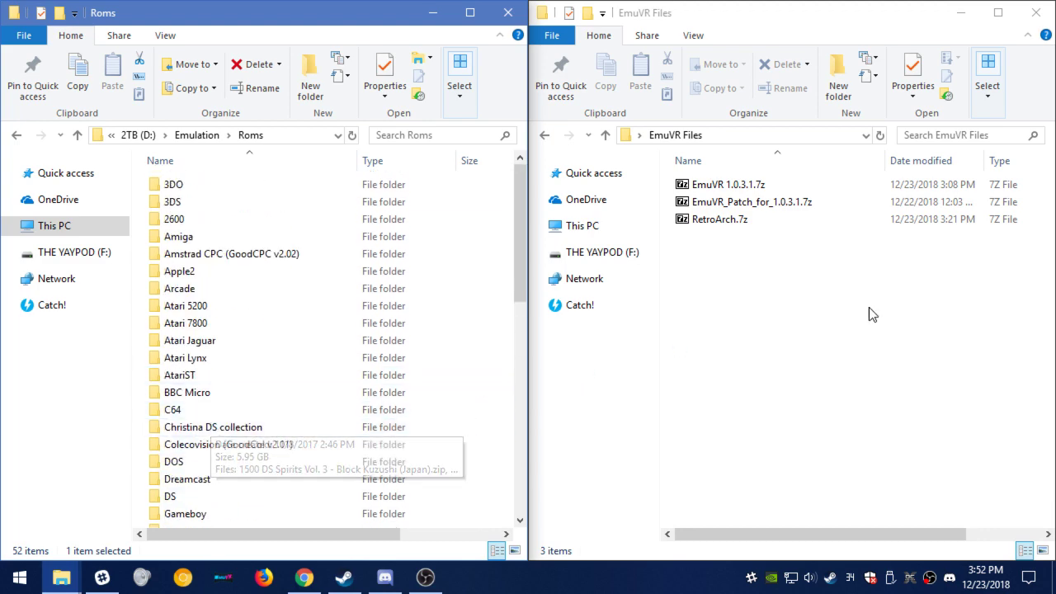
left_click(805, 301)
left_click(739, 189)
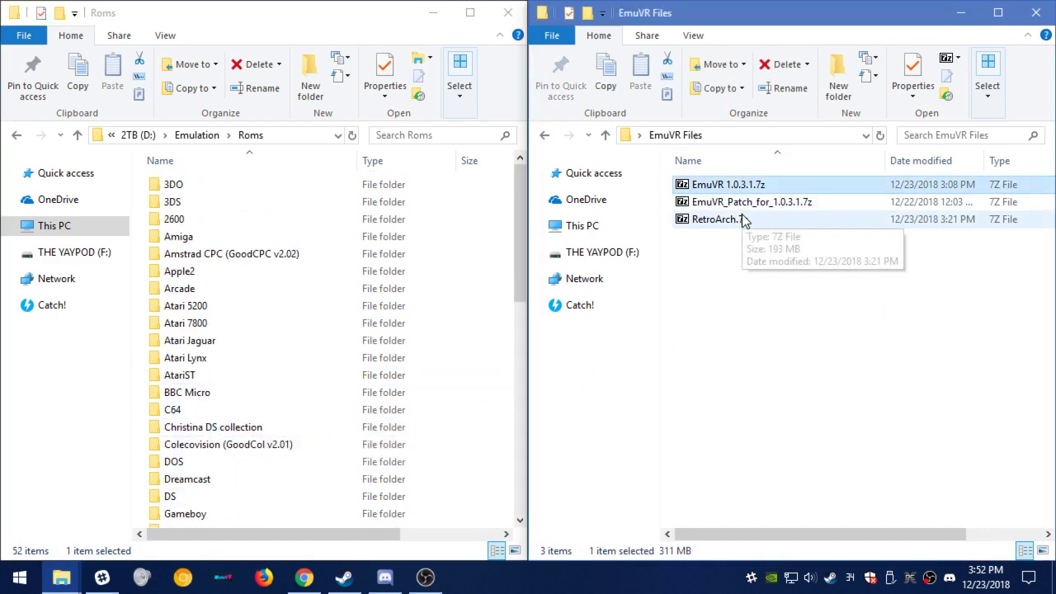
left_click(758, 206)
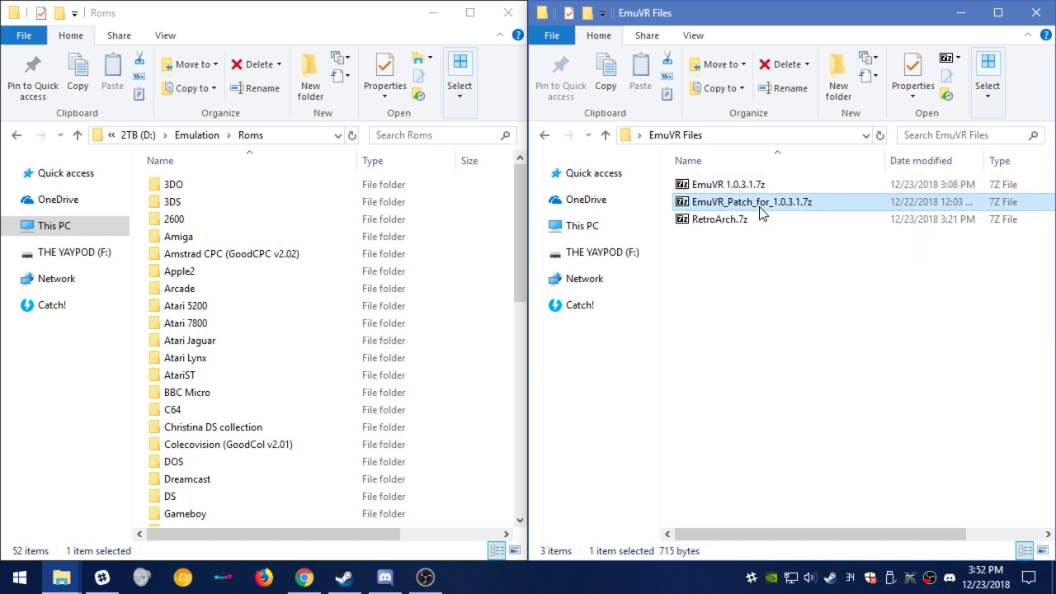
left_click(752, 185)
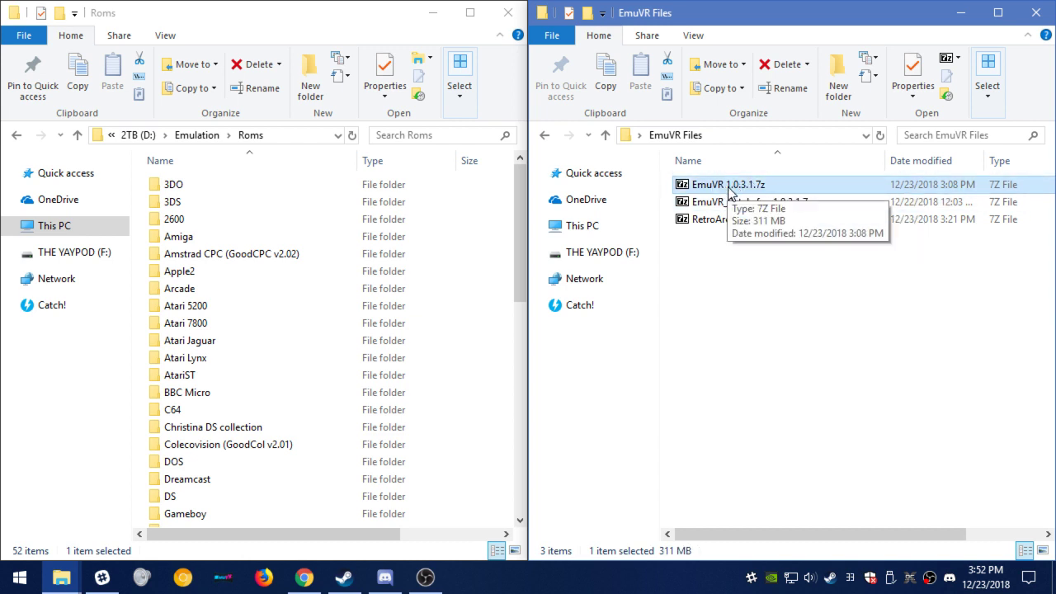
left_click(728, 221)
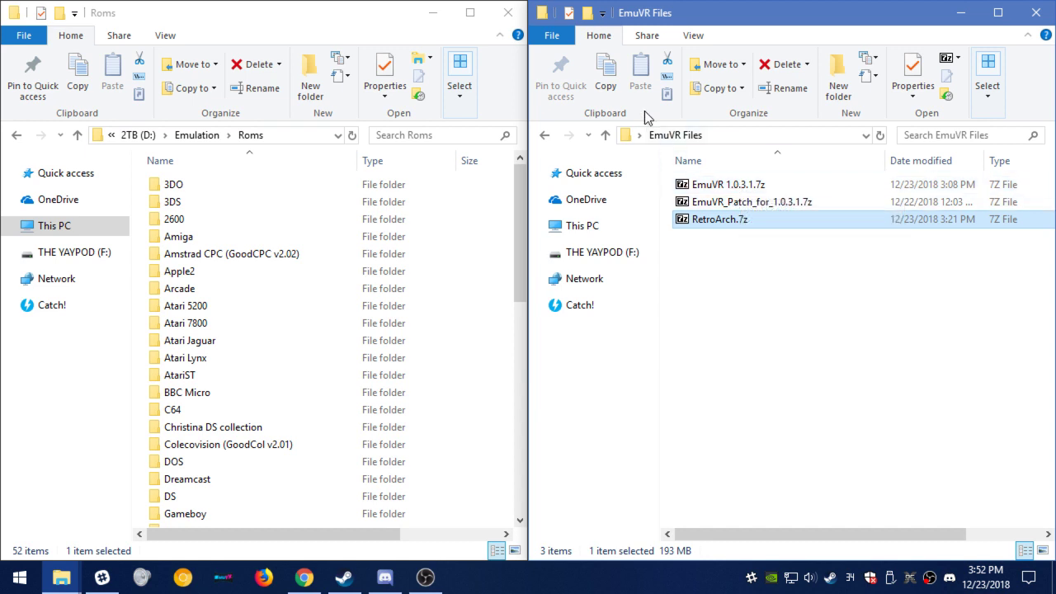
Extract EmuVR 1.0.3.1.7z with 7-Zip into an 'EmuVR 1.0.3.1' folder and open it.
left_click(740, 187)
right_click(740, 188)
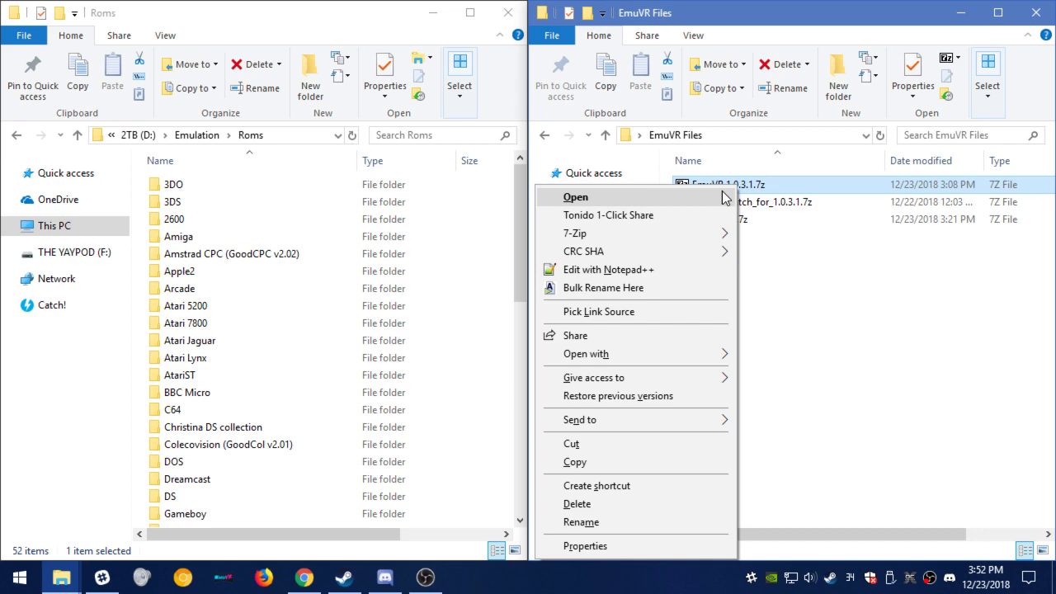
mouse_move(640, 234)
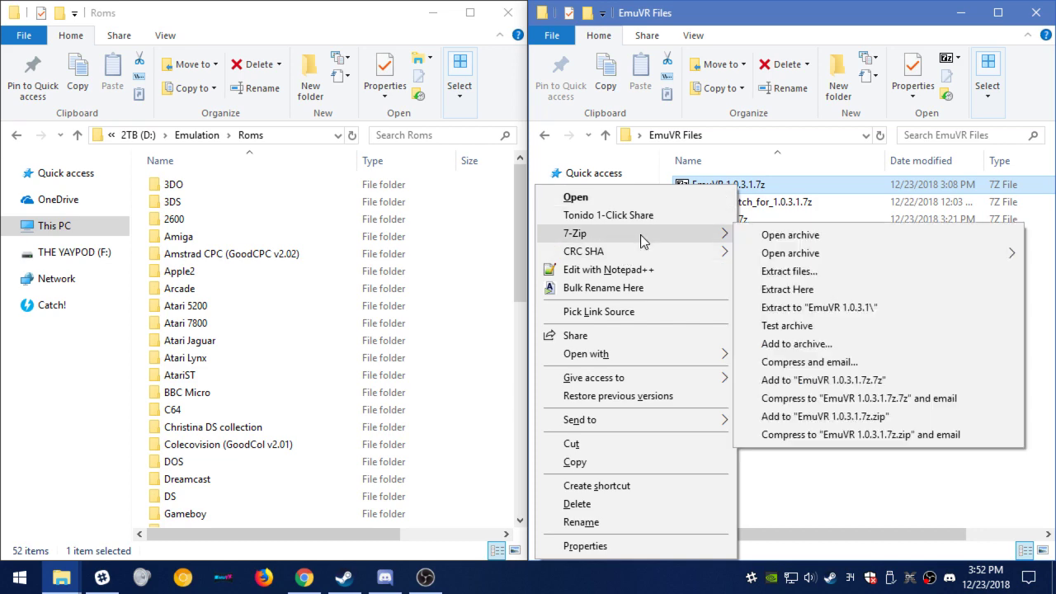
left_click(827, 307)
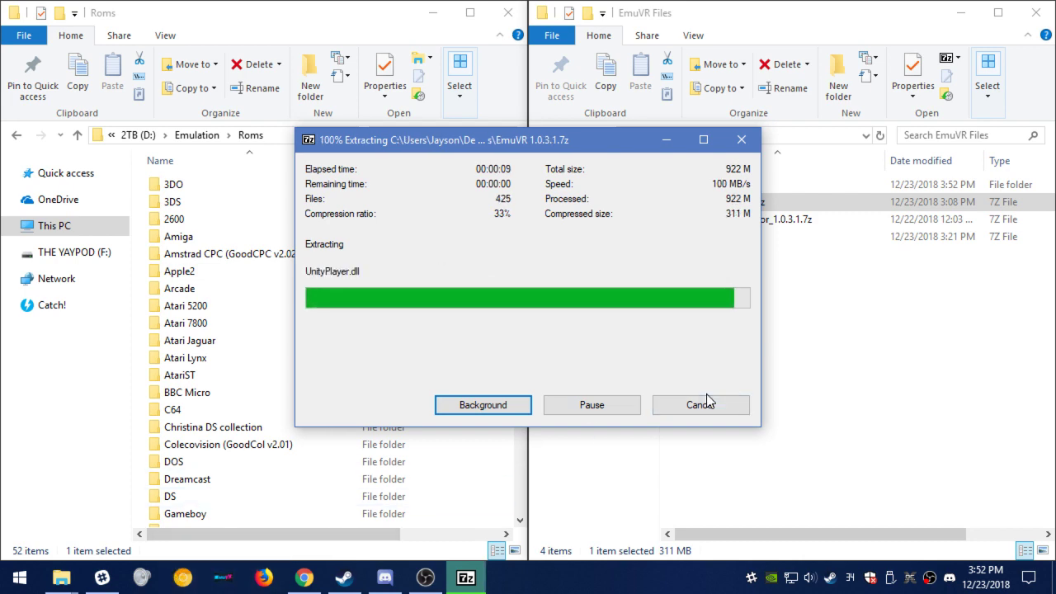
left_click(697, 184)
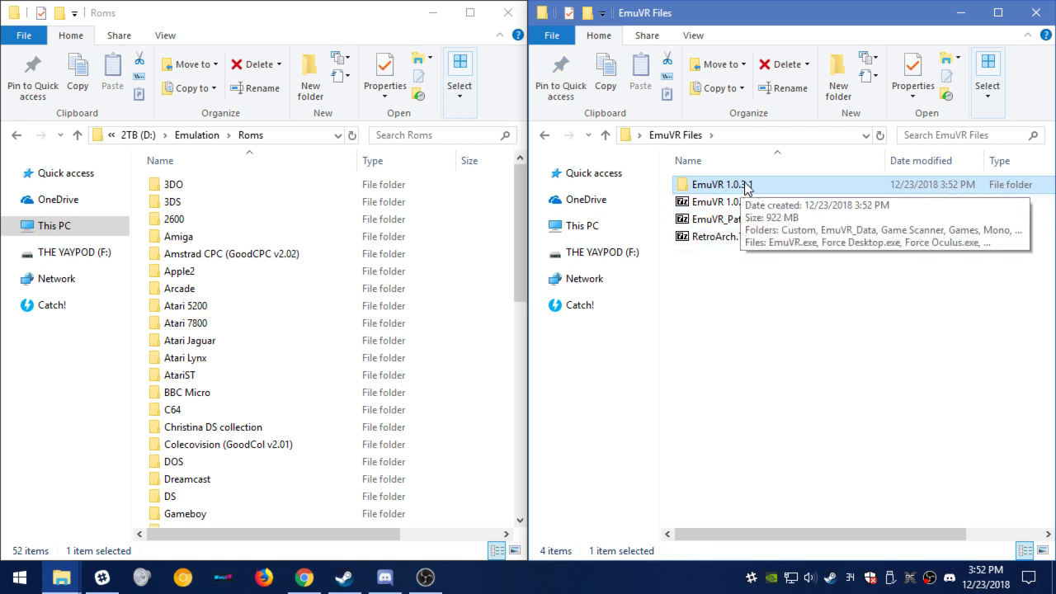
double_click(747, 185)
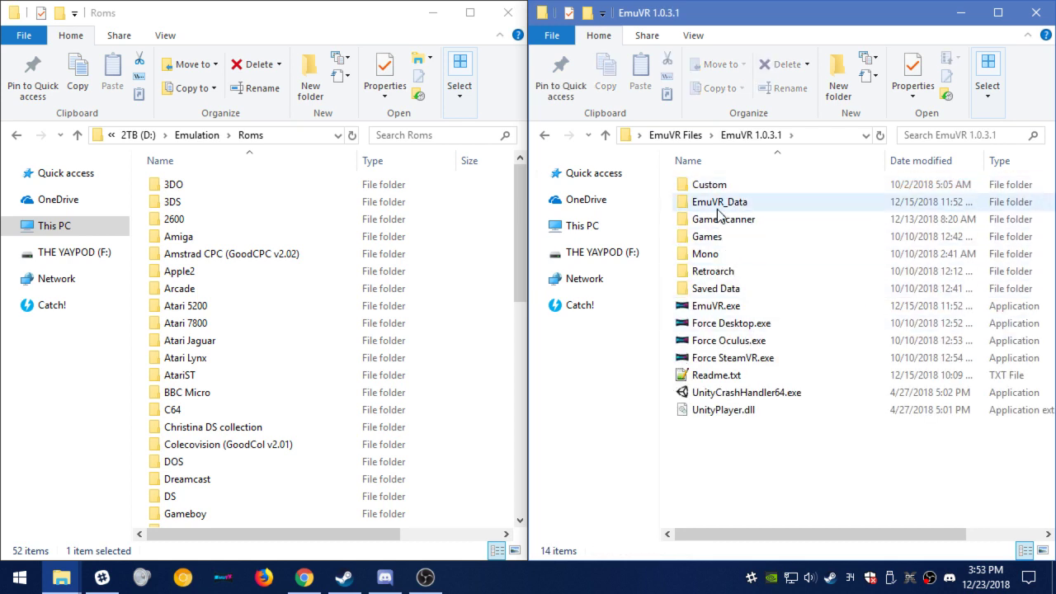
Open RetroArch.7z in 7-Zip File Manager and move its window to the left.
left_click(690, 137)
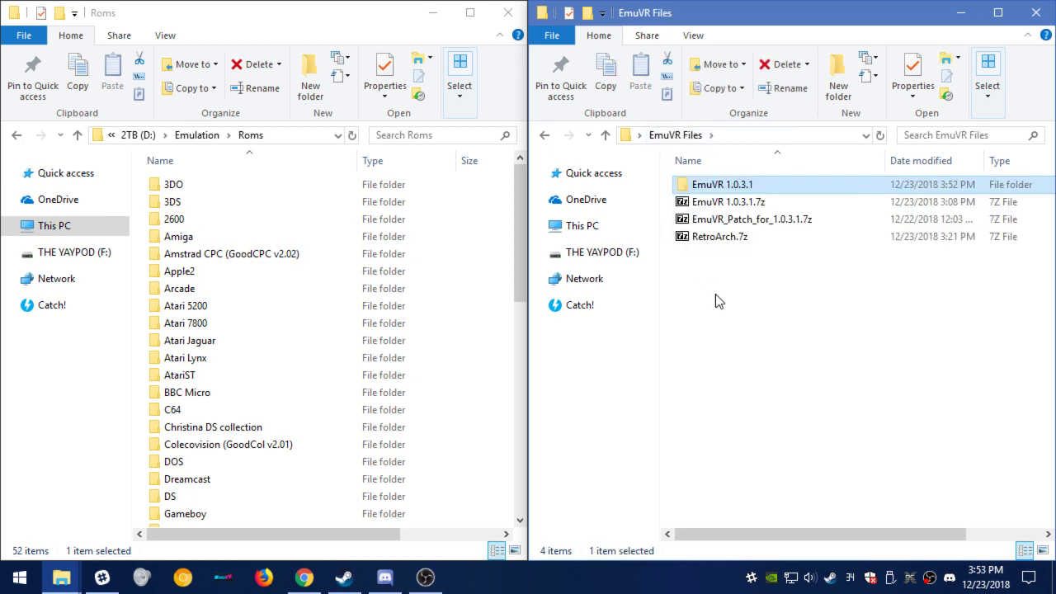
left_click(718, 239)
right_click(719, 239)
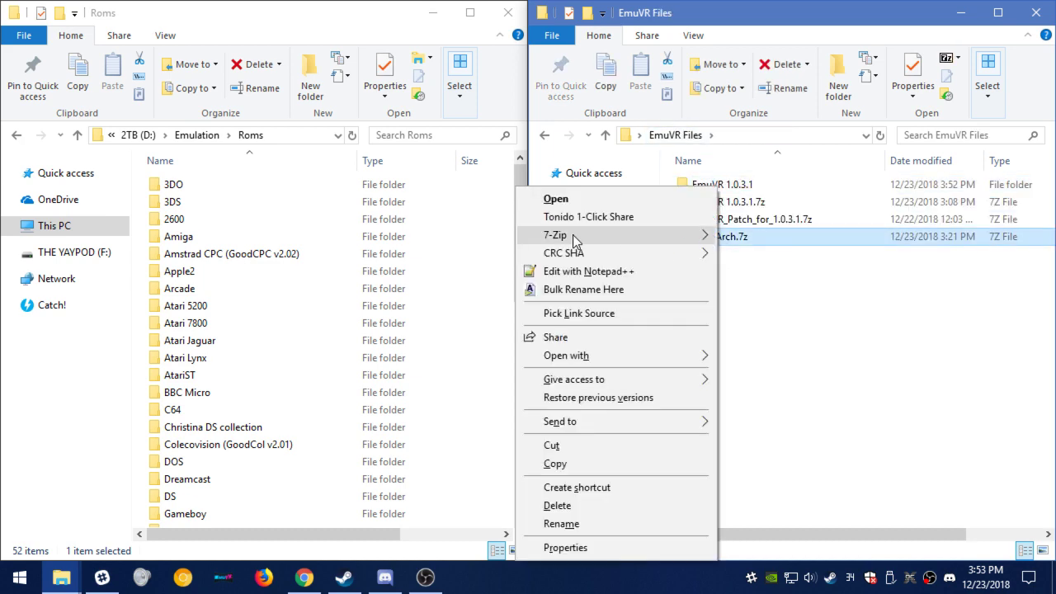
mouse_move(572, 235)
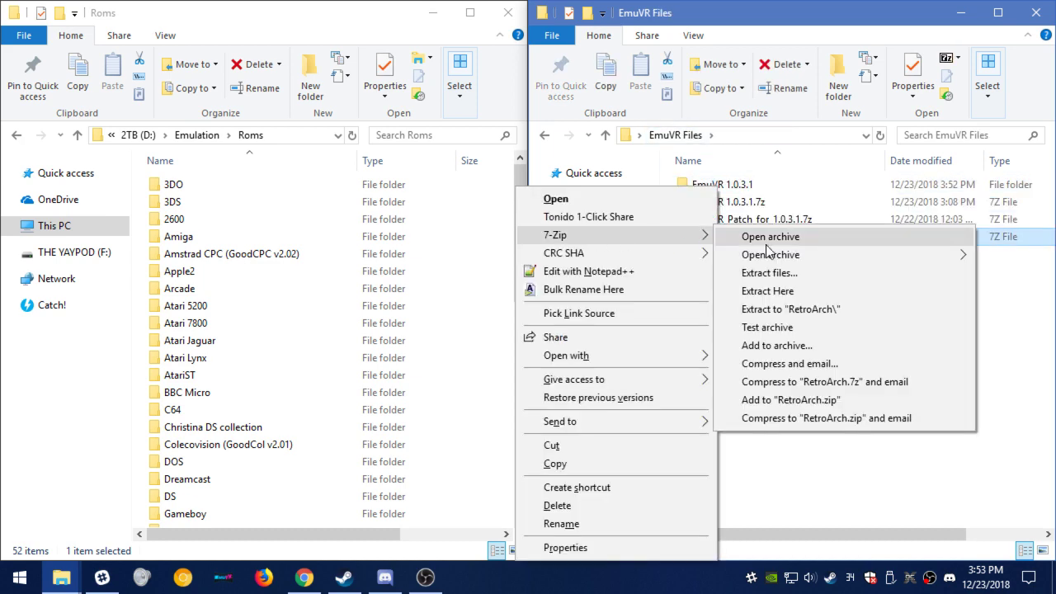
left_click(860, 310)
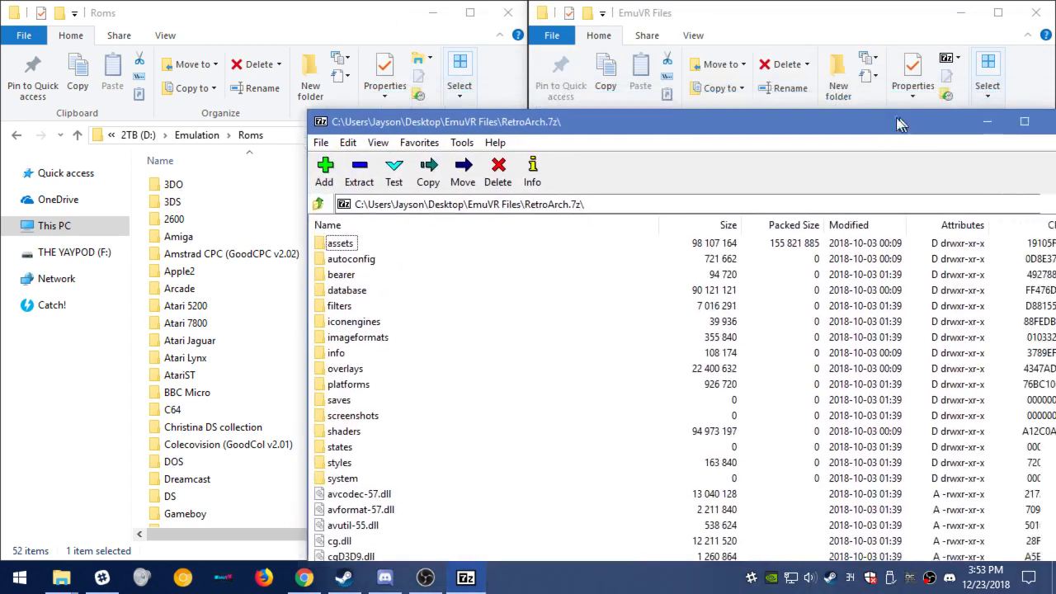
mouse_move(904, 53)
left_mouse_down()
mouse_move(658, 38)
mouse_move(655, 18)
left_mouse_up()
Browse Explorer to EmuVR 1.0.3.1\Retroarch and select all items in the RetroArch archive.
left_click(900, 33)
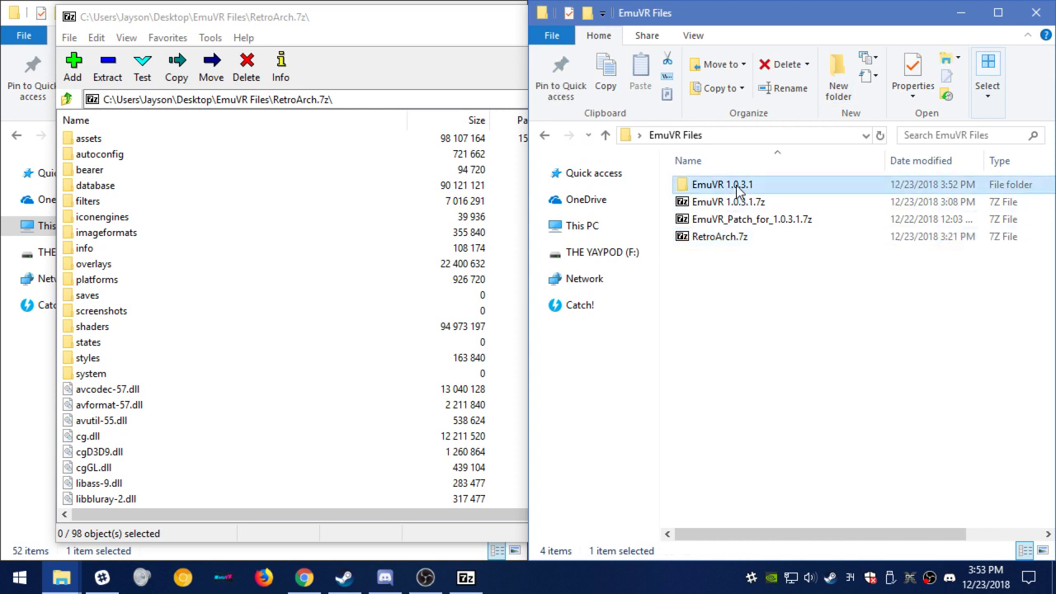
double_click(713, 186)
double_click(709, 272)
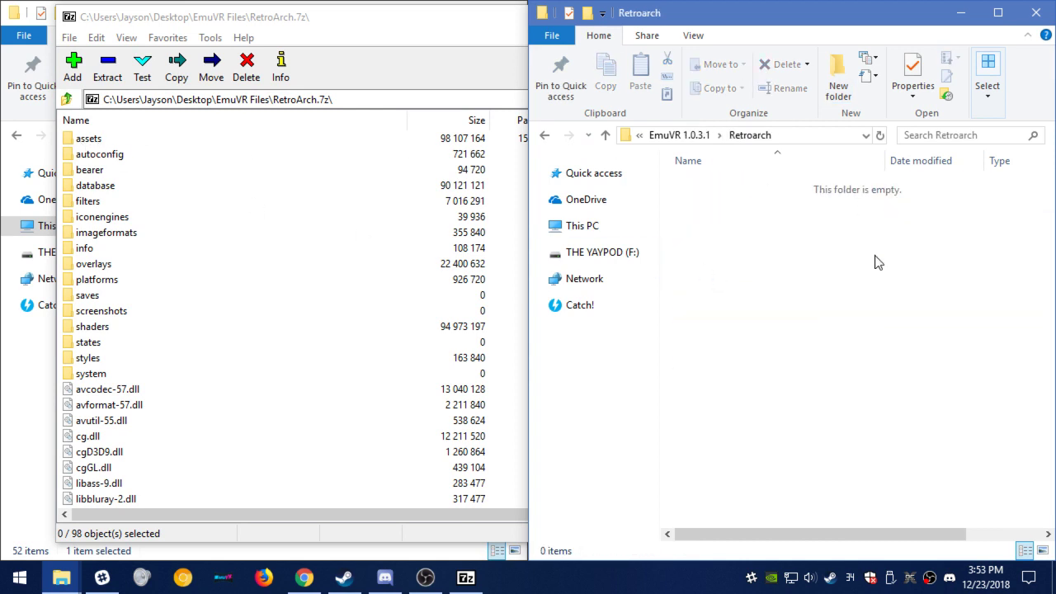
left_click(86, 138)
left_click(87, 140)
scroll(136, 342, "down", 9)
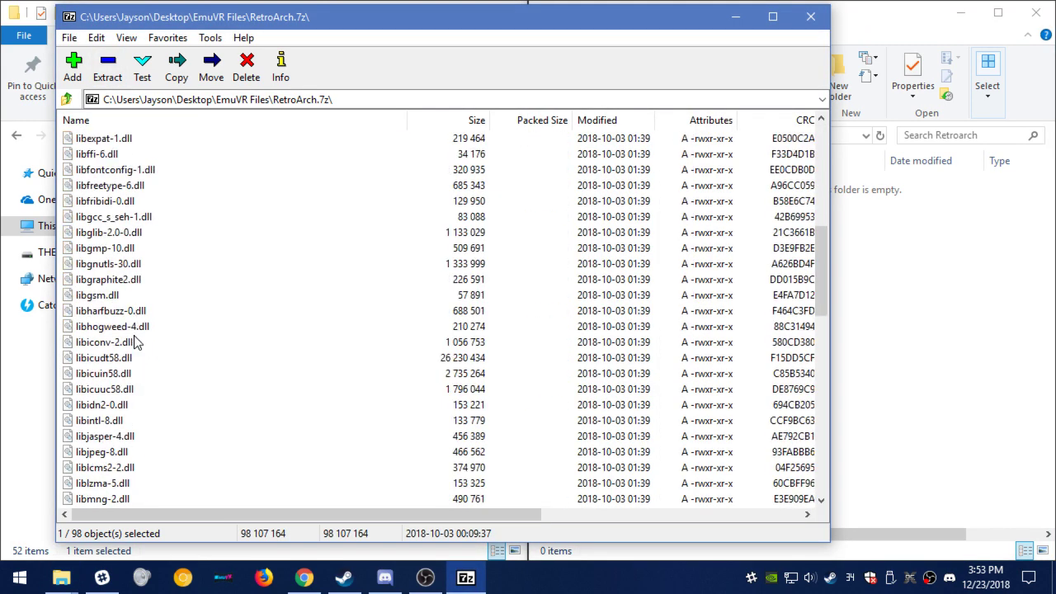
scroll(136, 342, "down", 15)
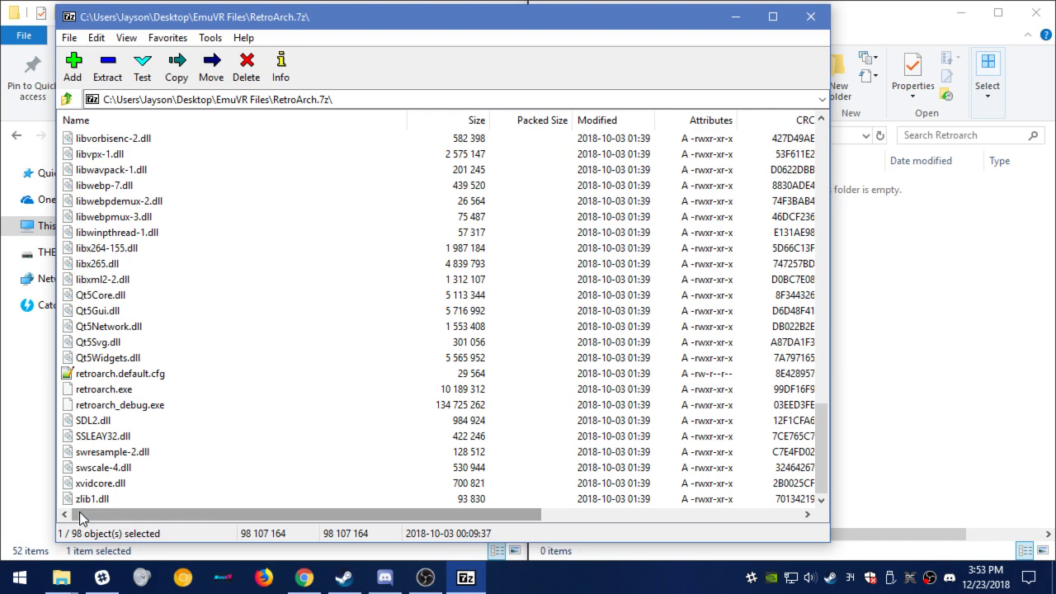
left_click(91, 500, "shift")
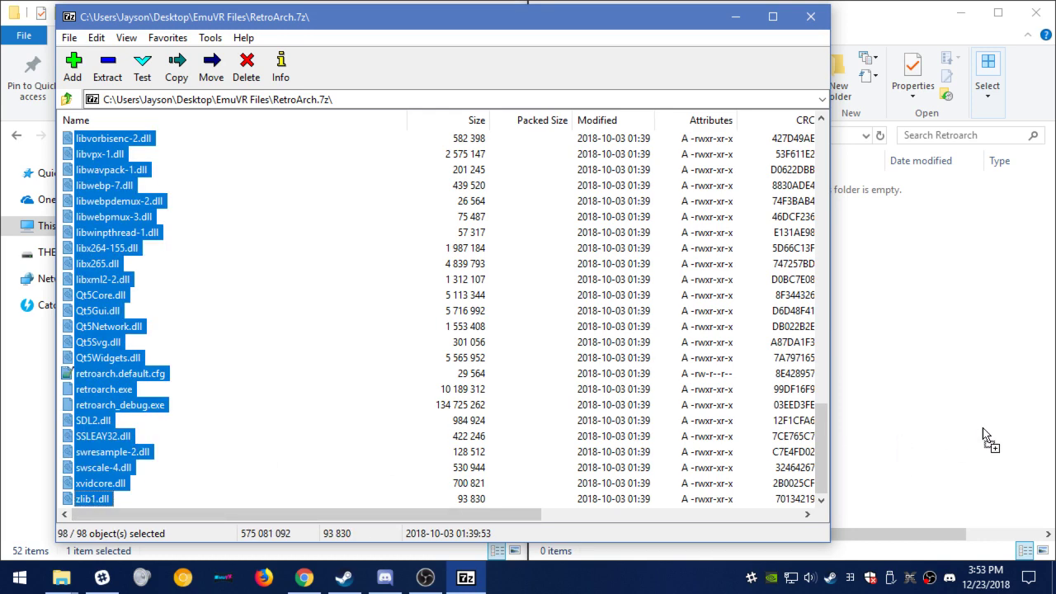
Drag all 98 RetroArch.7z items into the Retroarch folder and let the copy finish.
left_click_drag(984, 430, 946, 418)
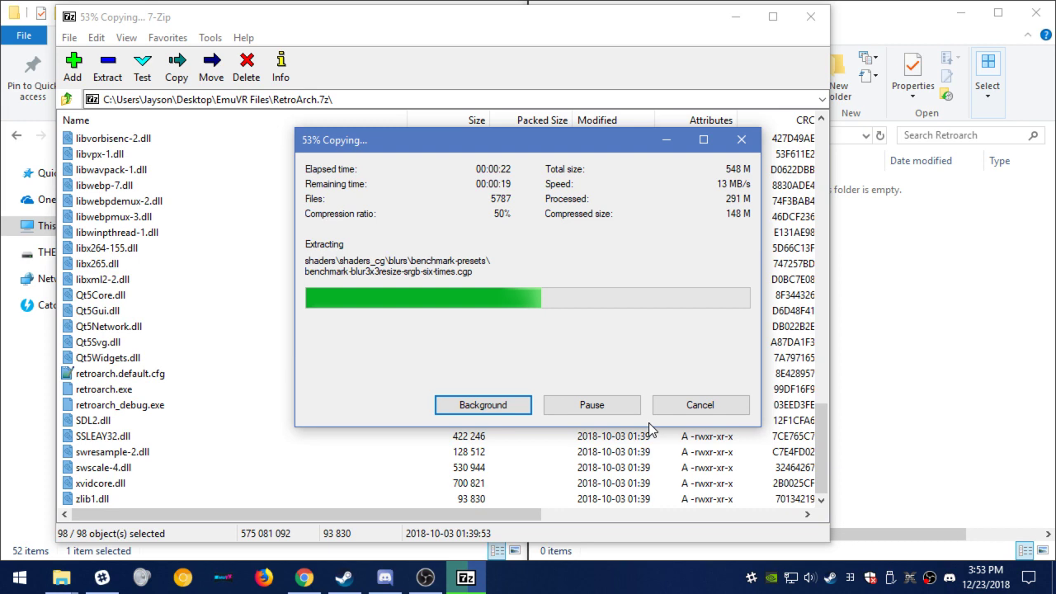
key("alt+Tab")
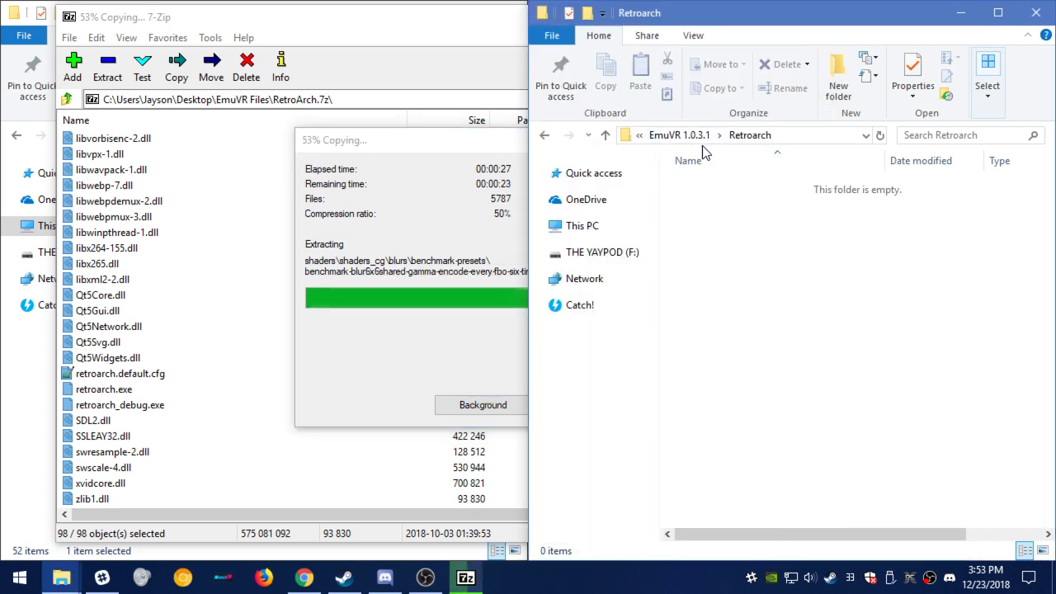
left_click(382, 234)
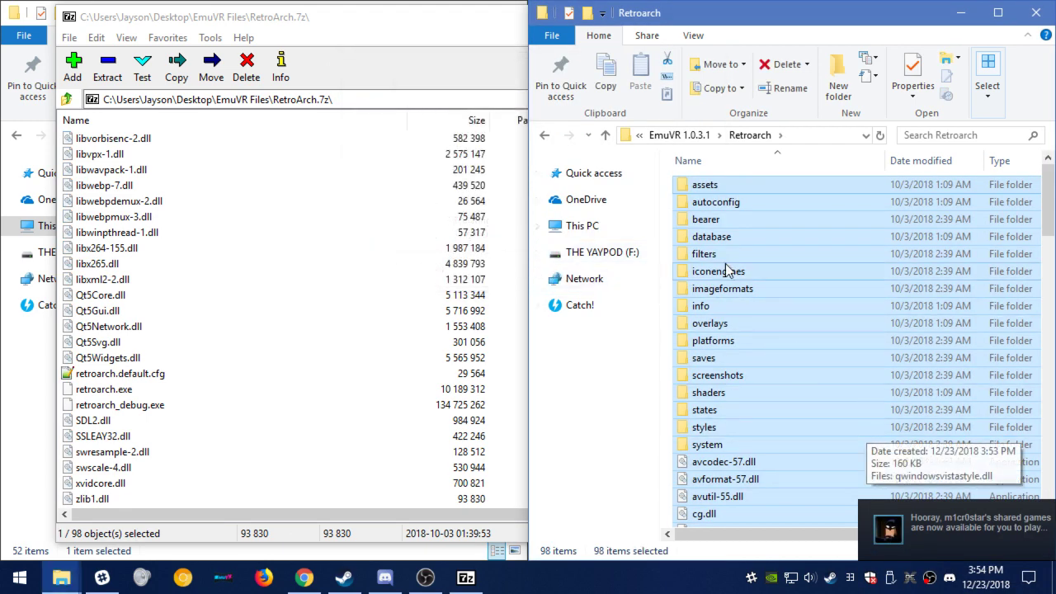
Return to the EmuVR 1.0.3.1 folder and locate its Games folder.
left_click(774, 266)
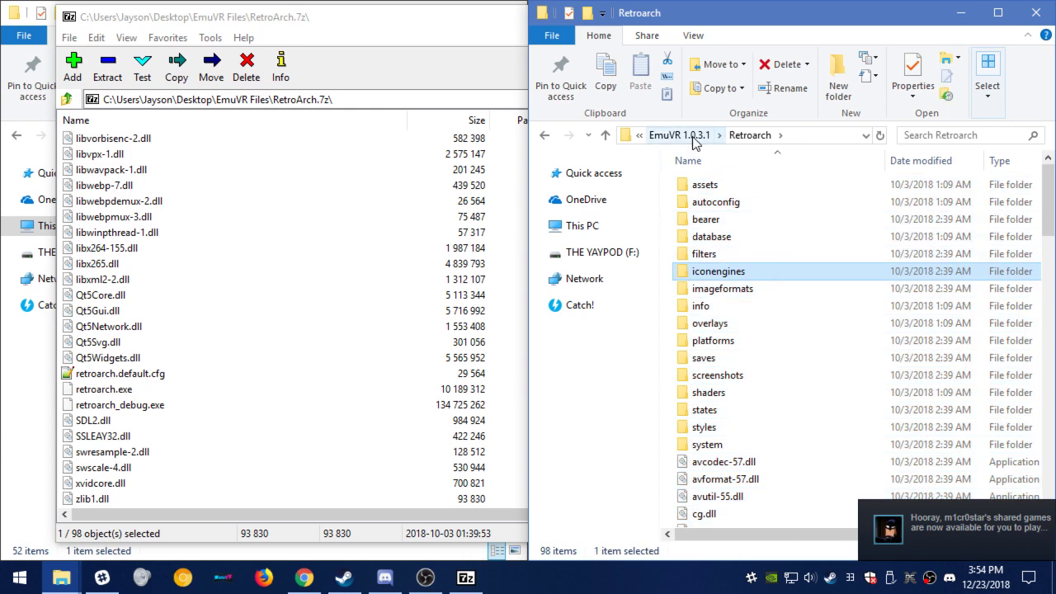
left_click(693, 136)
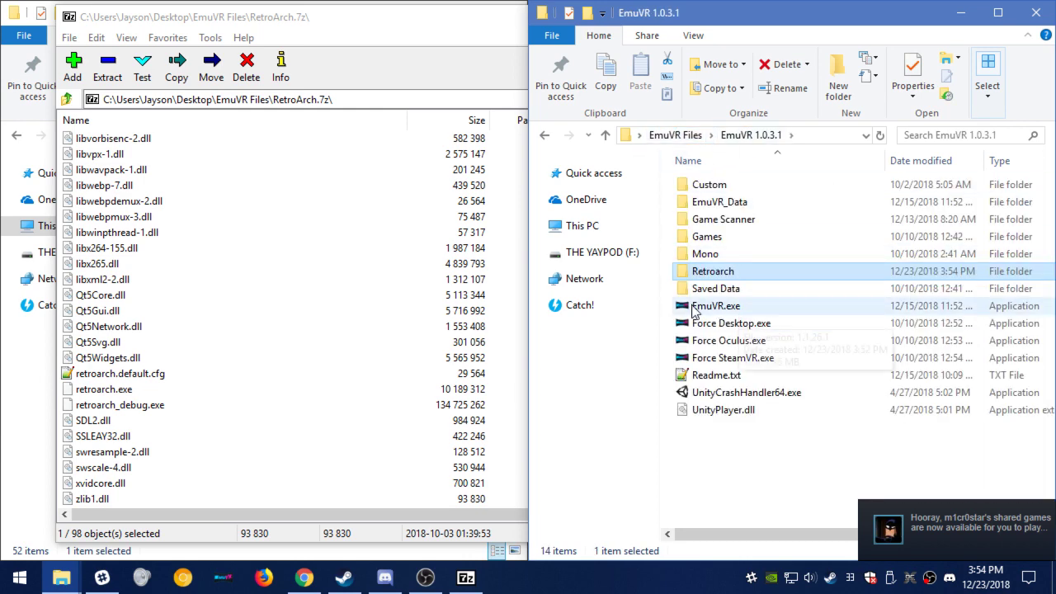
left_click(313, 26)
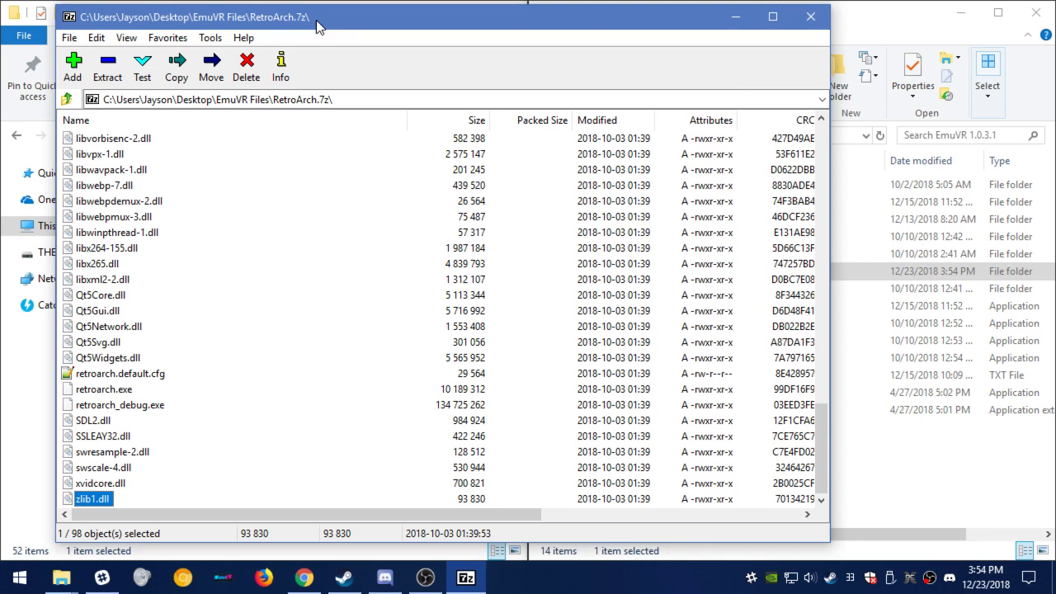
left_click(811, 17)
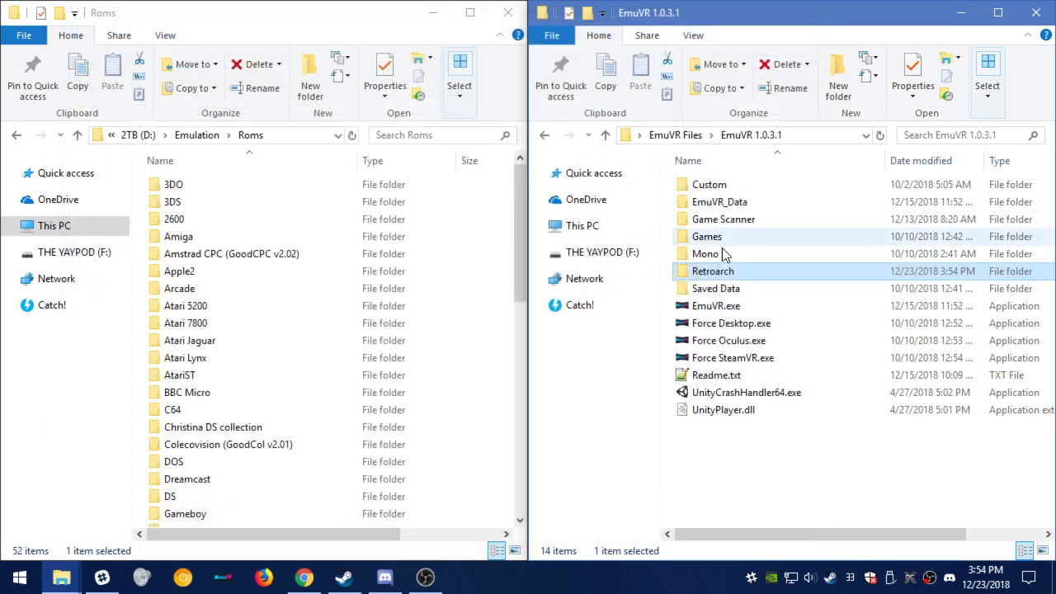
left_click(718, 236)
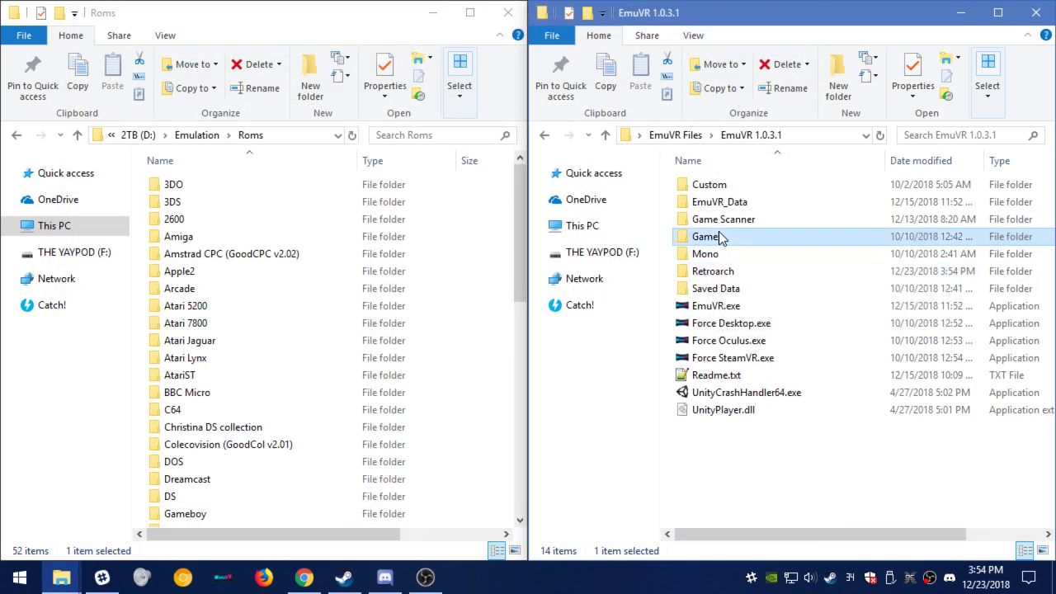
Point out EmuVR.exe and the Force Desktop, Oculus and SteamVR launcher programs.
left_click(725, 307)
left_click(729, 325)
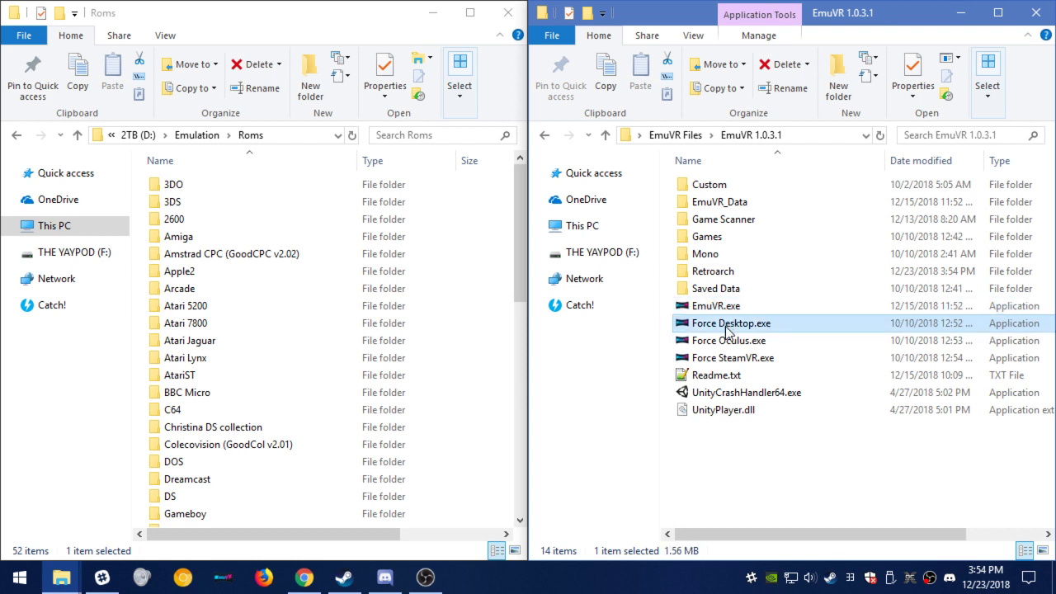
left_click(732, 341)
left_click(734, 359)
left_click(721, 310)
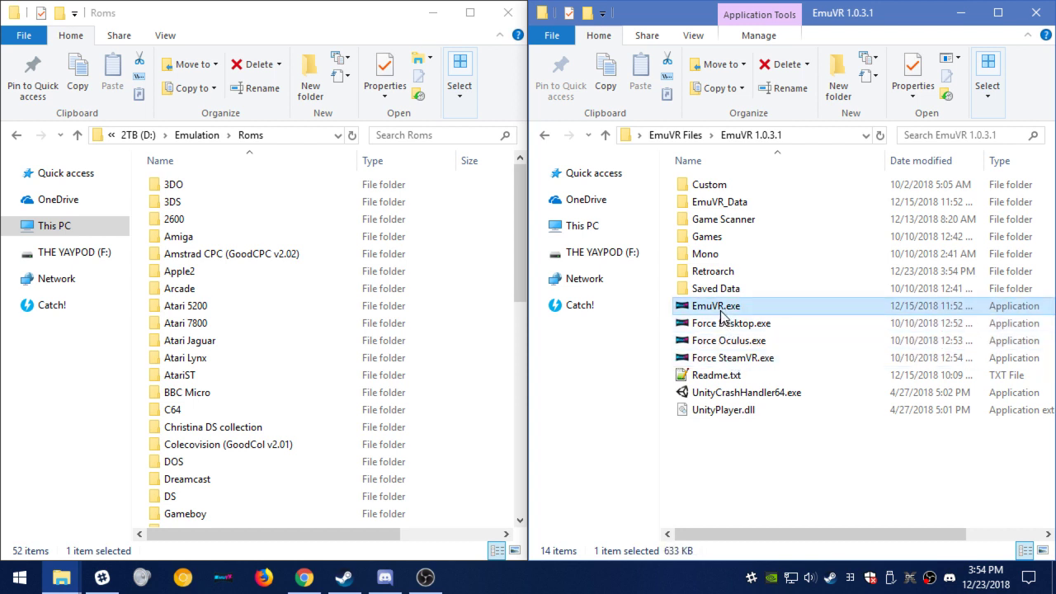
left_click(727, 325)
left_click(733, 343)
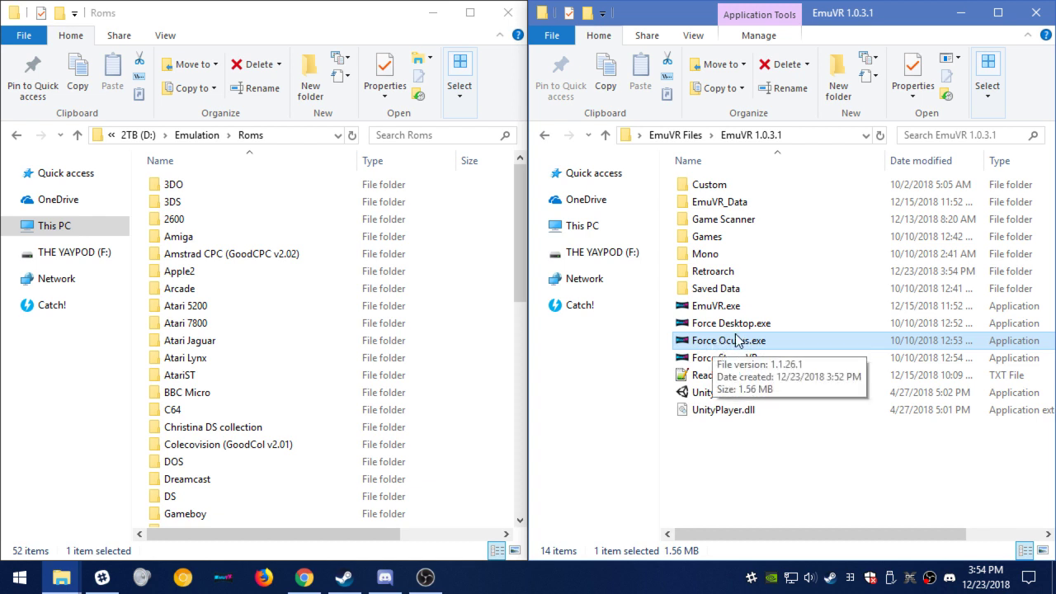
Browse the Custom folder and its Labels subfolder, then return to EmuVR 1.0.3.1.
left_click(711, 187)
double_click(712, 188)
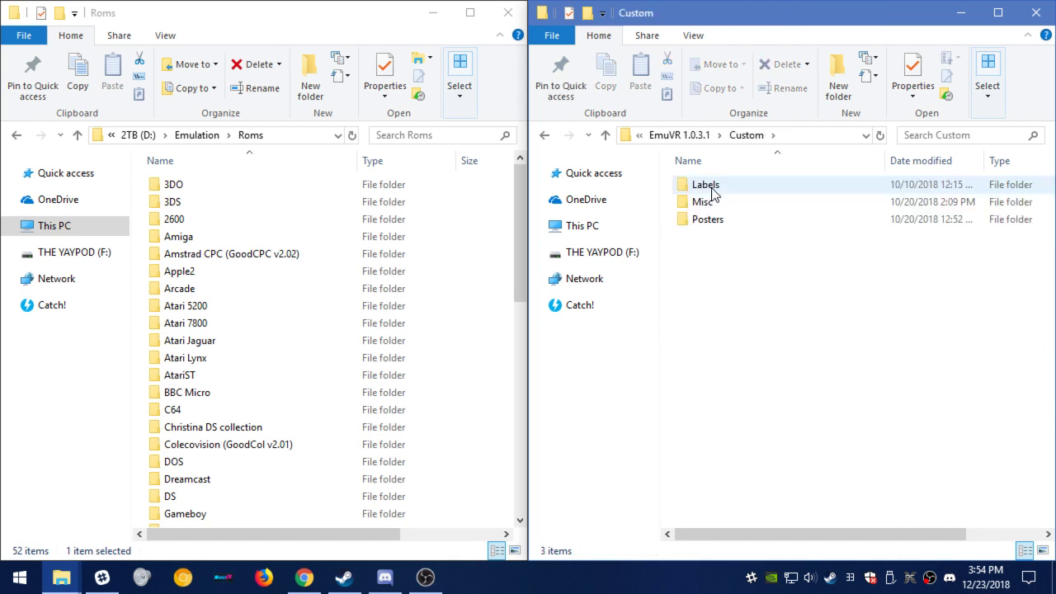
double_click(715, 188)
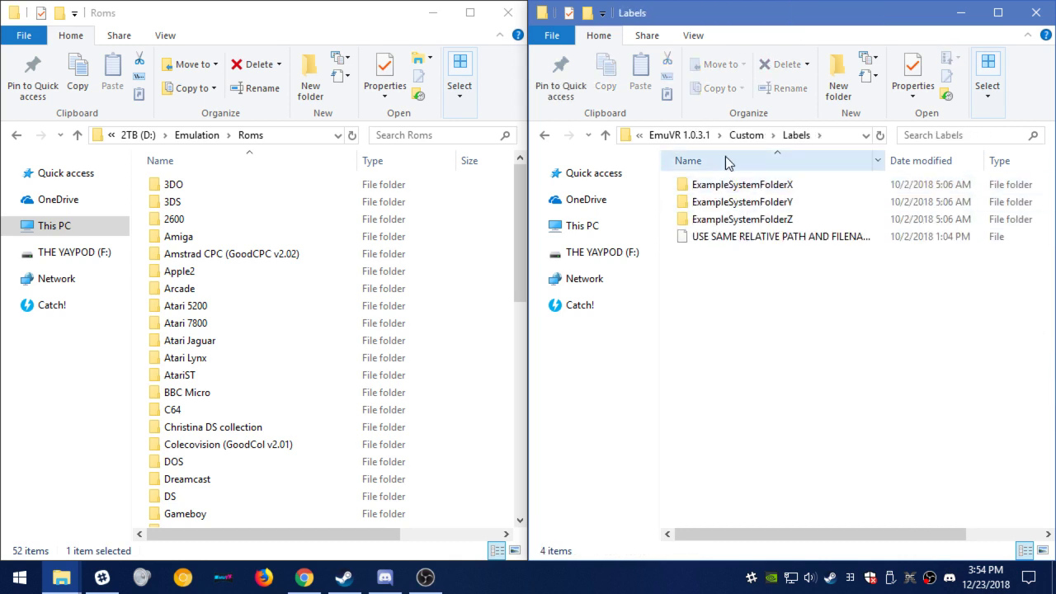
left_click(747, 136)
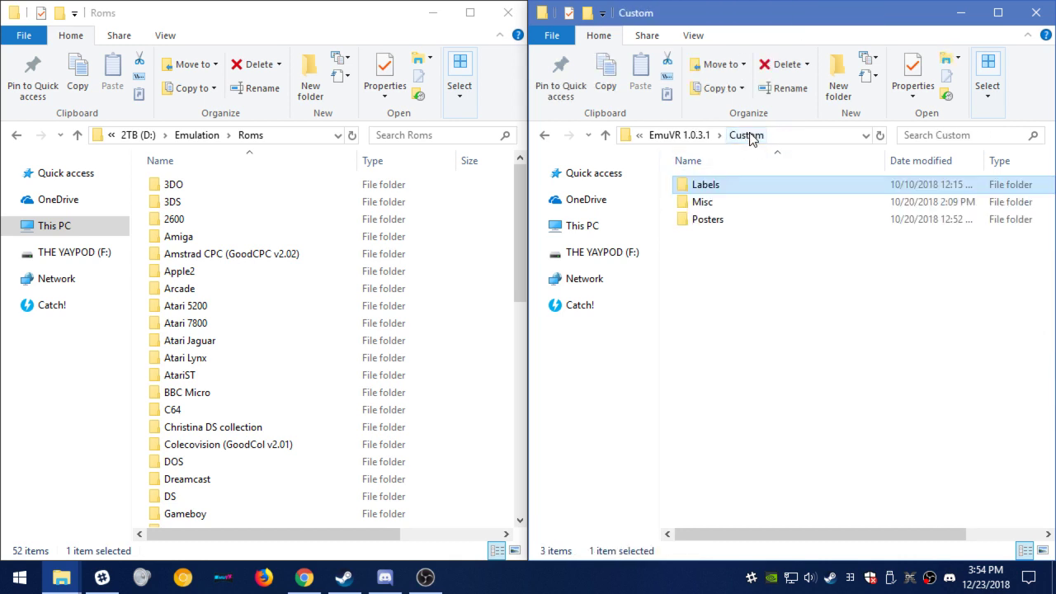
left_click(695, 134)
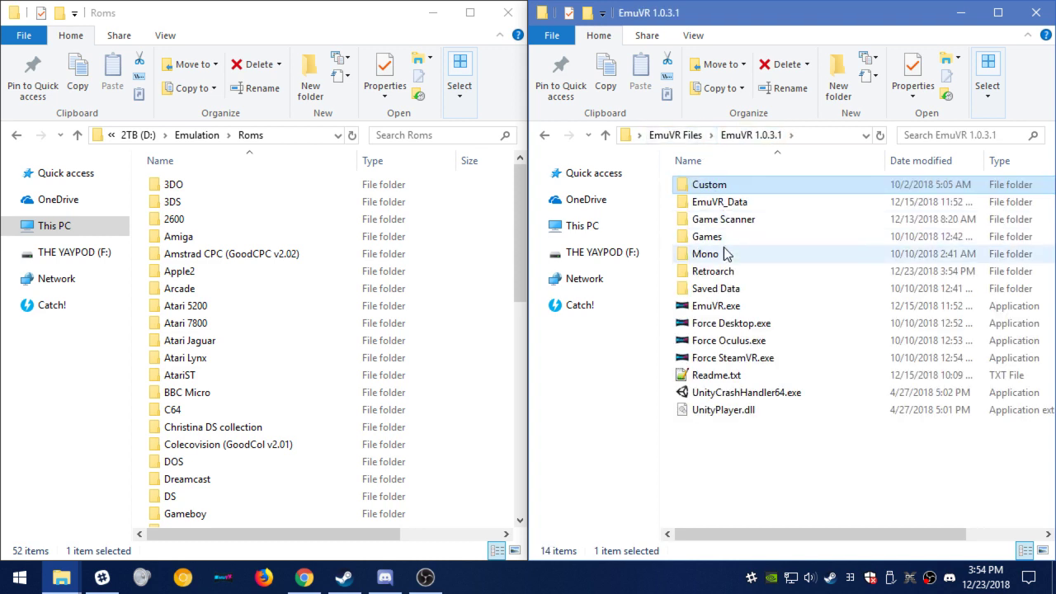
Check Game Scanner.exe in its folder, then open the Games folder.
double_click(738, 220)
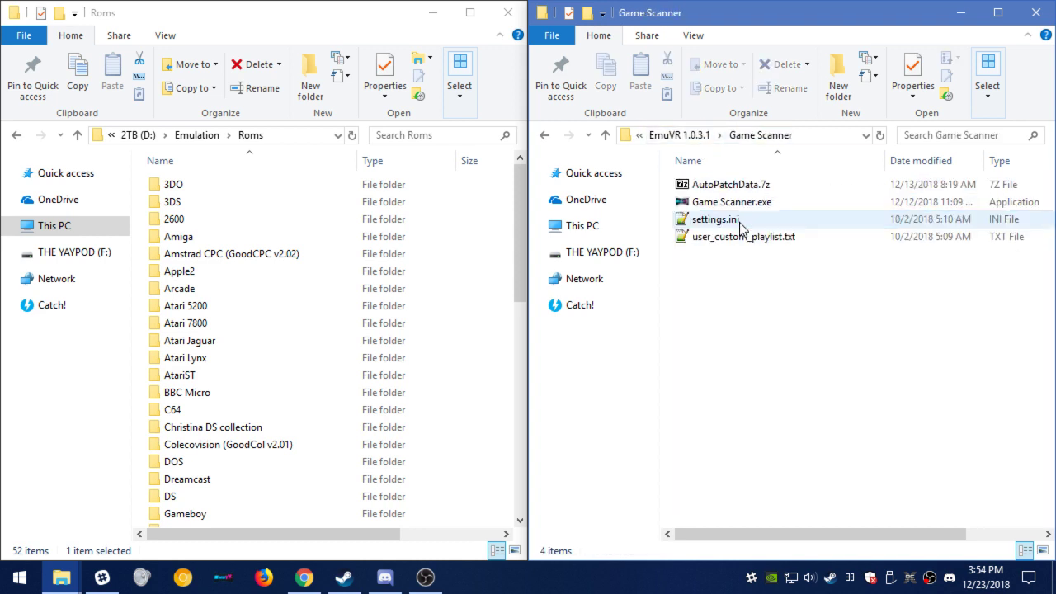
left_click(733, 206)
left_click(701, 139)
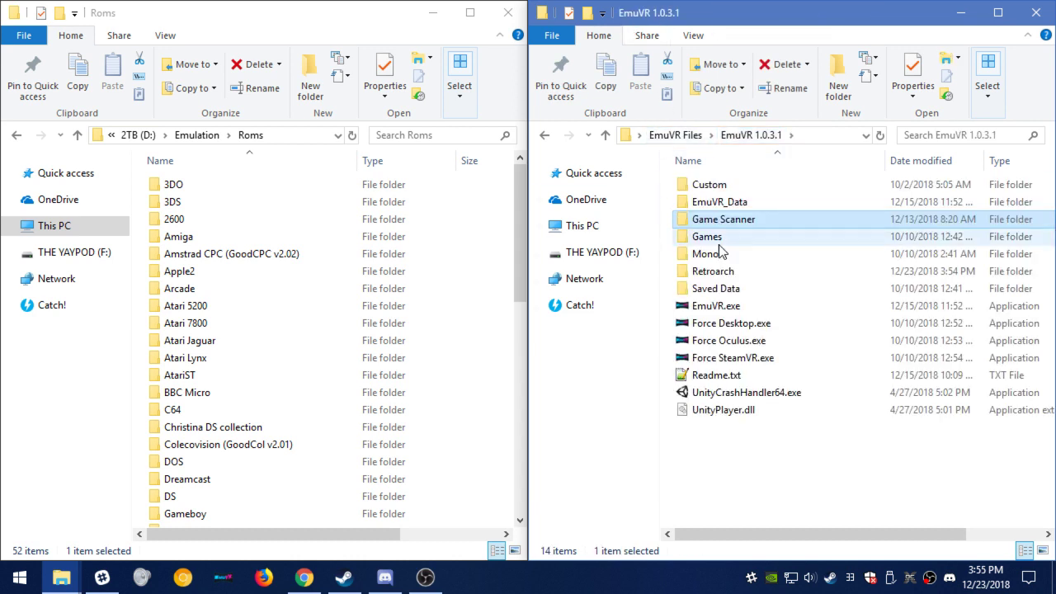
left_click(713, 240)
mouse_move(706, 243)
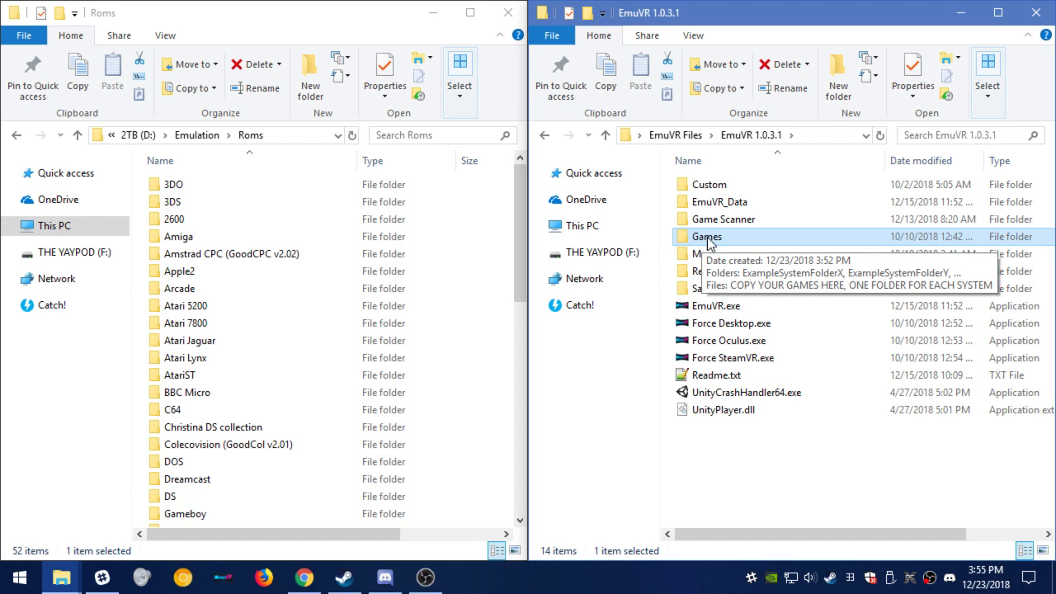
double_click(707, 237)
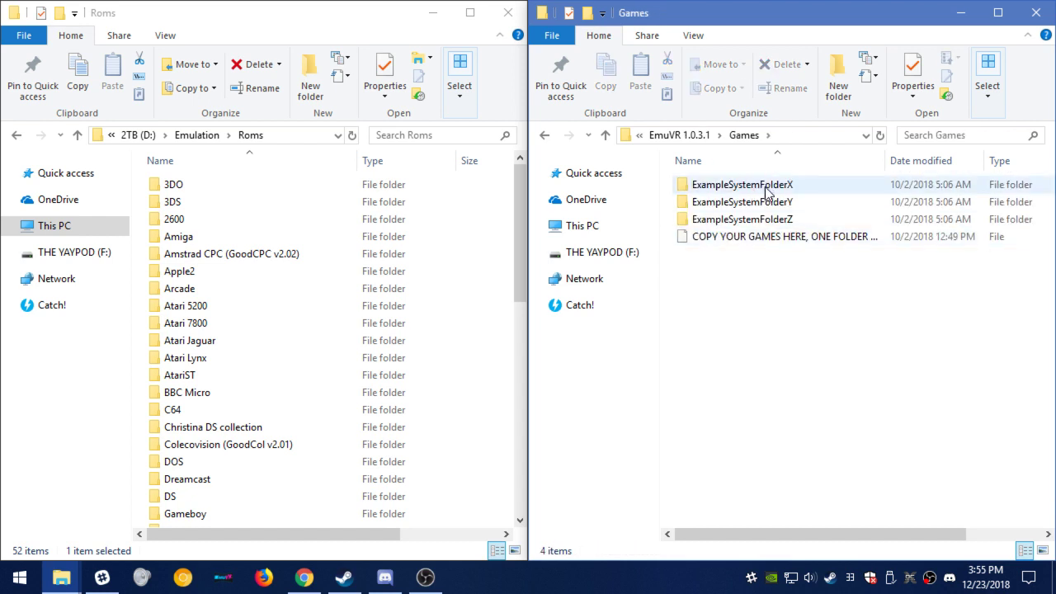
Create a new folder named NES in the Games folder.
right_click(722, 304)
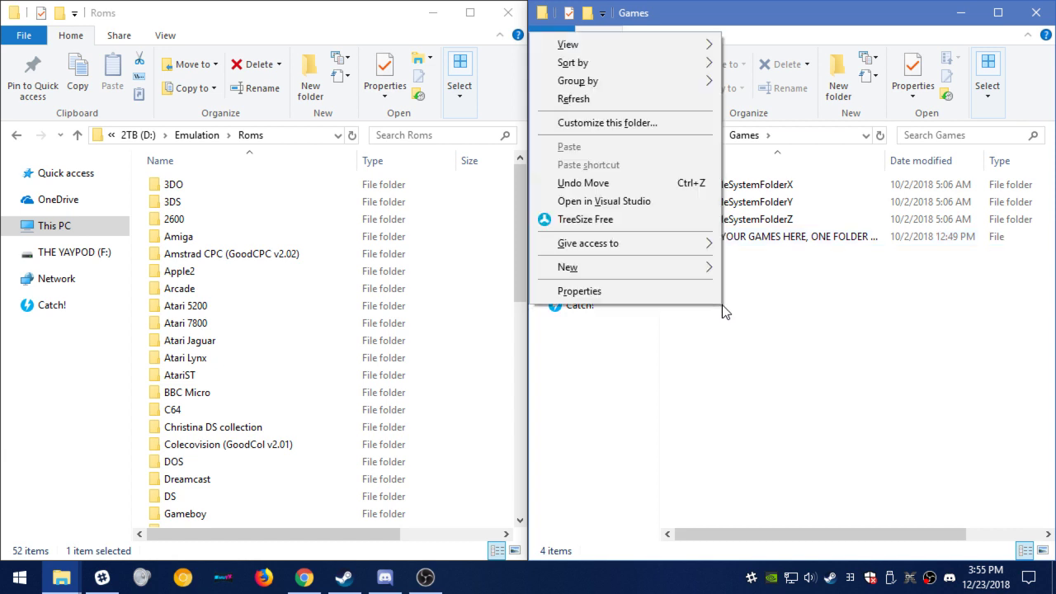
mouse_move(699, 267)
left_click(755, 269)
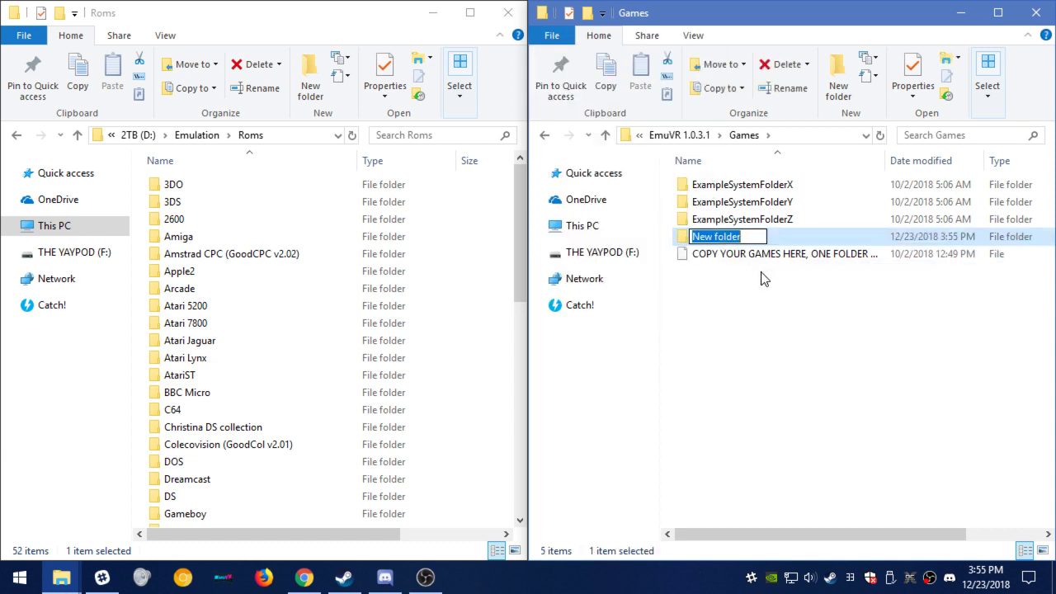
type("NES")
key("Return")
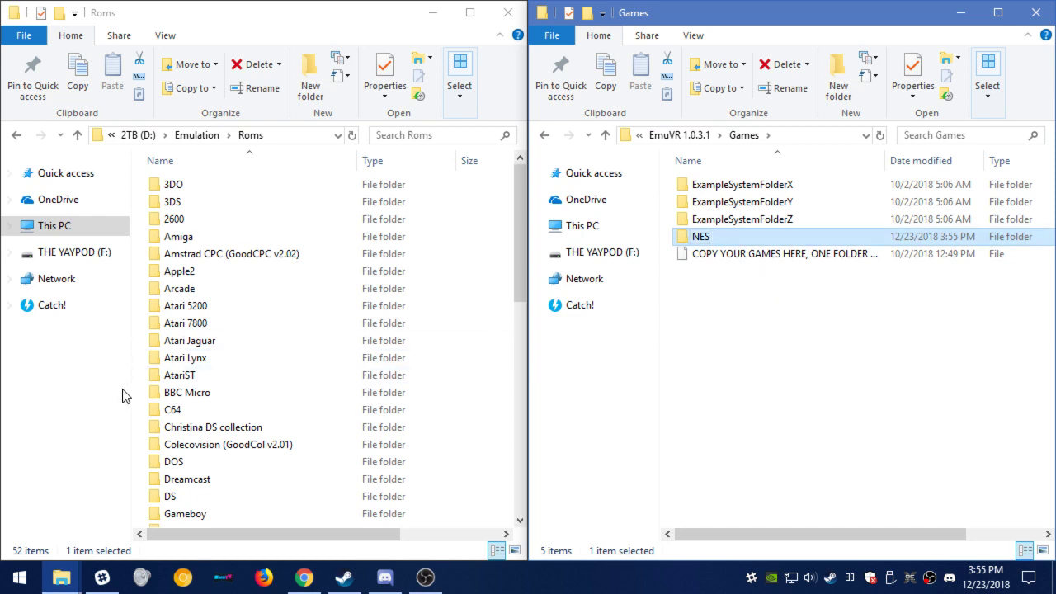
Browse the Roms folder list, selecting the Sega Master System folder.
left_click(202, 429)
scroll(202, 433, "down", 9)
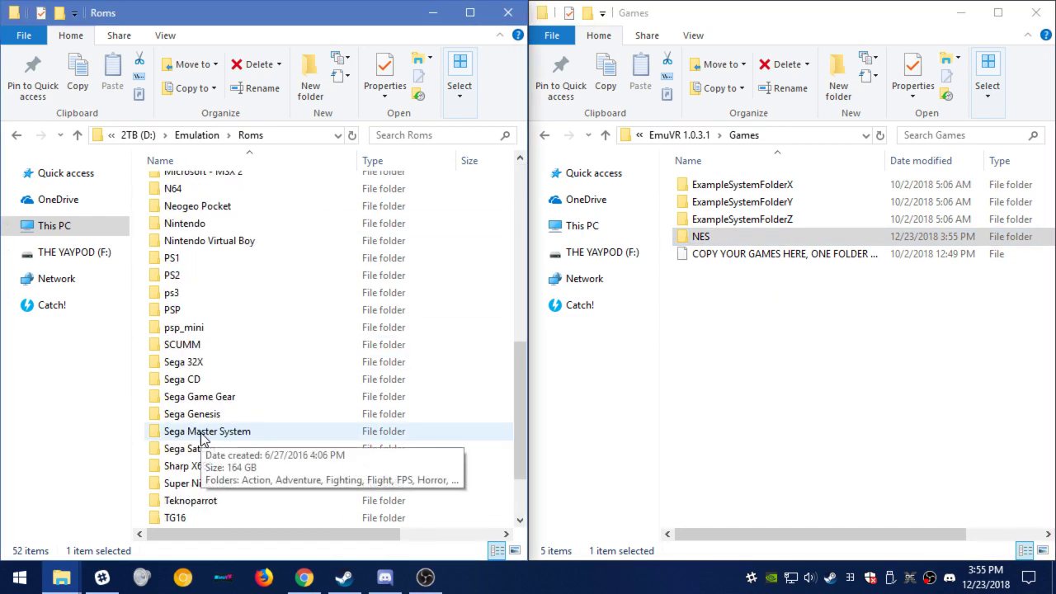
left_click(193, 435)
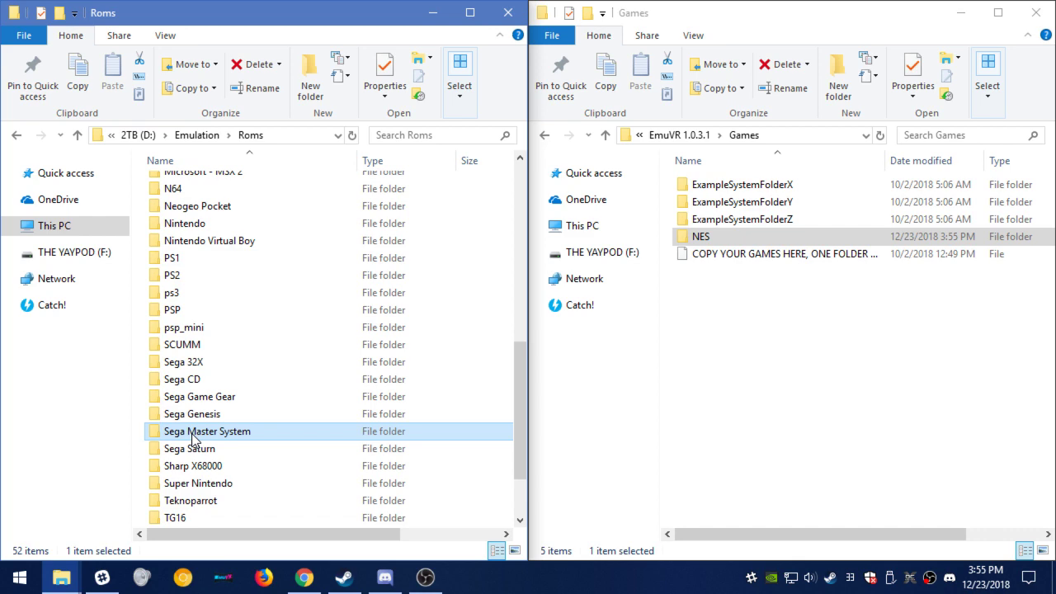
scroll(193, 436, "down", 3)
scroll(195, 429, "up", 5)
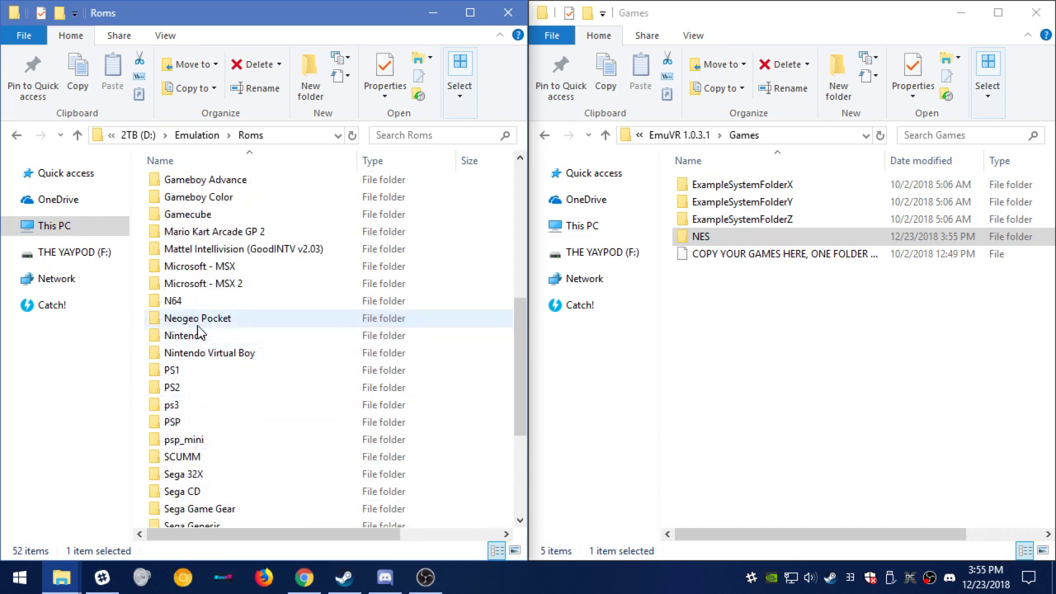
Copy Ghosts 'N Goblins.nes from the Nintendo ROMs folder.
double_click(198, 335)
left_click(197, 358)
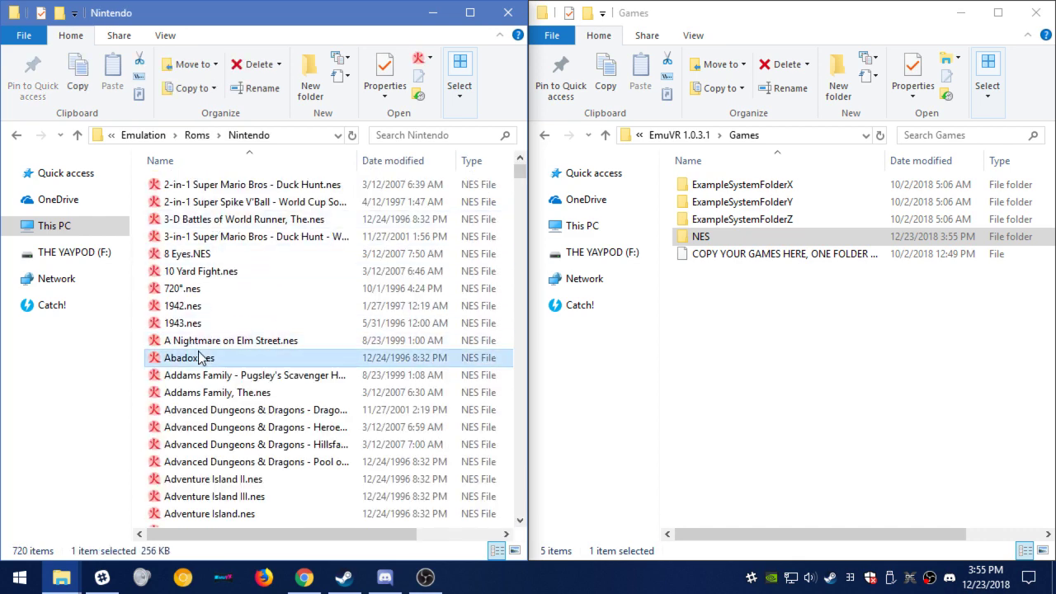
scroll(220, 448, "down", 15)
left_click(215, 448)
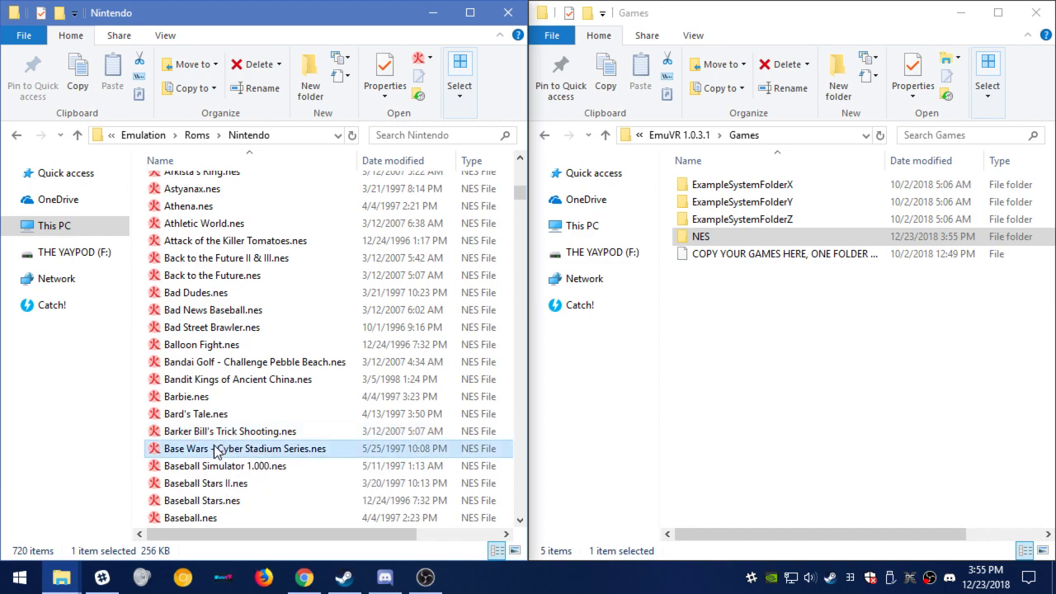
scroll(215, 450, "down", 20)
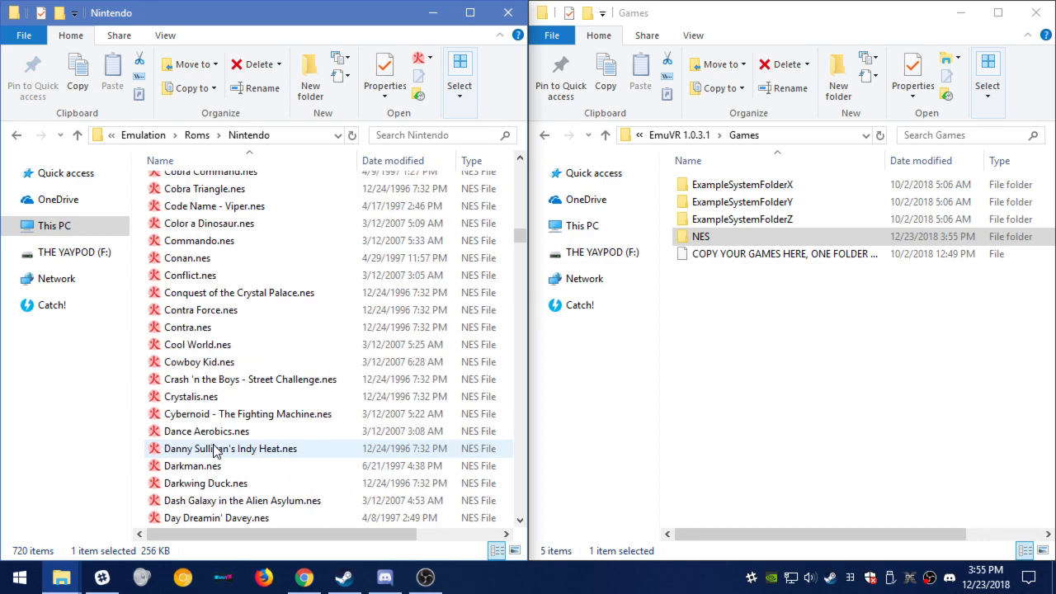
scroll(212, 450, "down", 20)
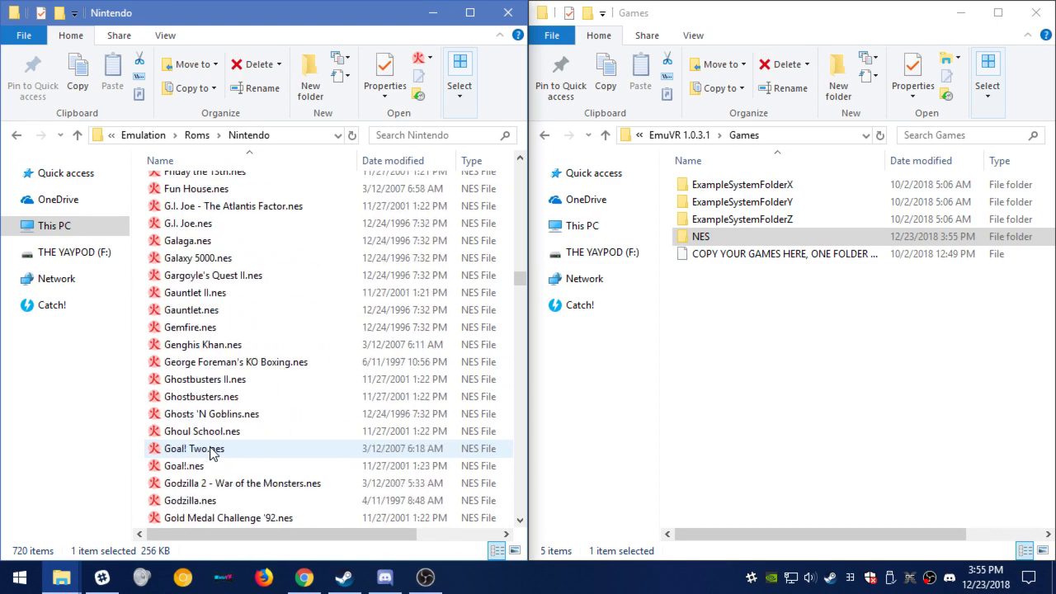
scroll(213, 452, "down", 2)
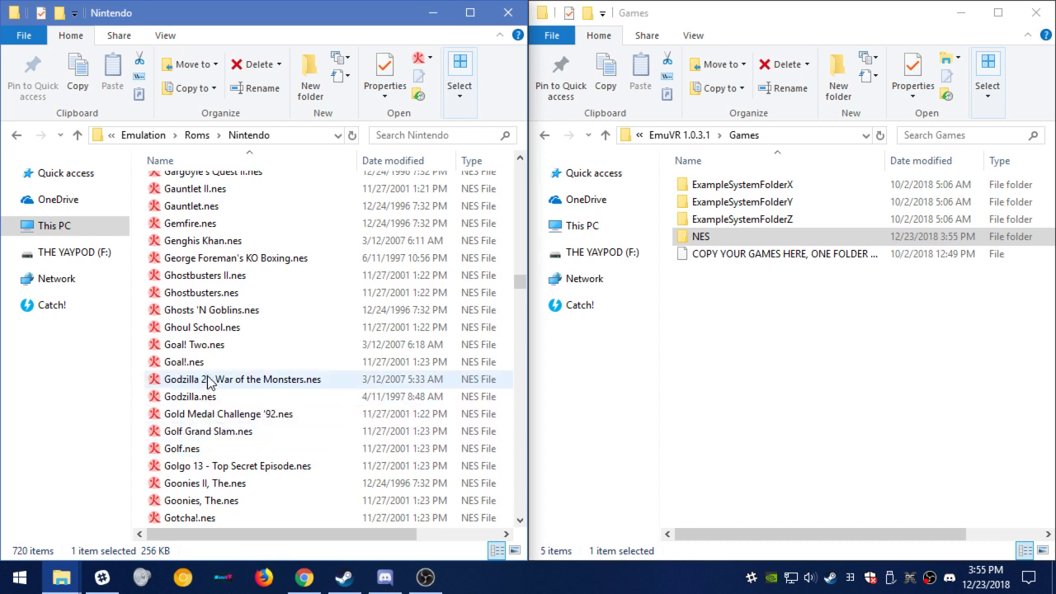
left_click(213, 310)
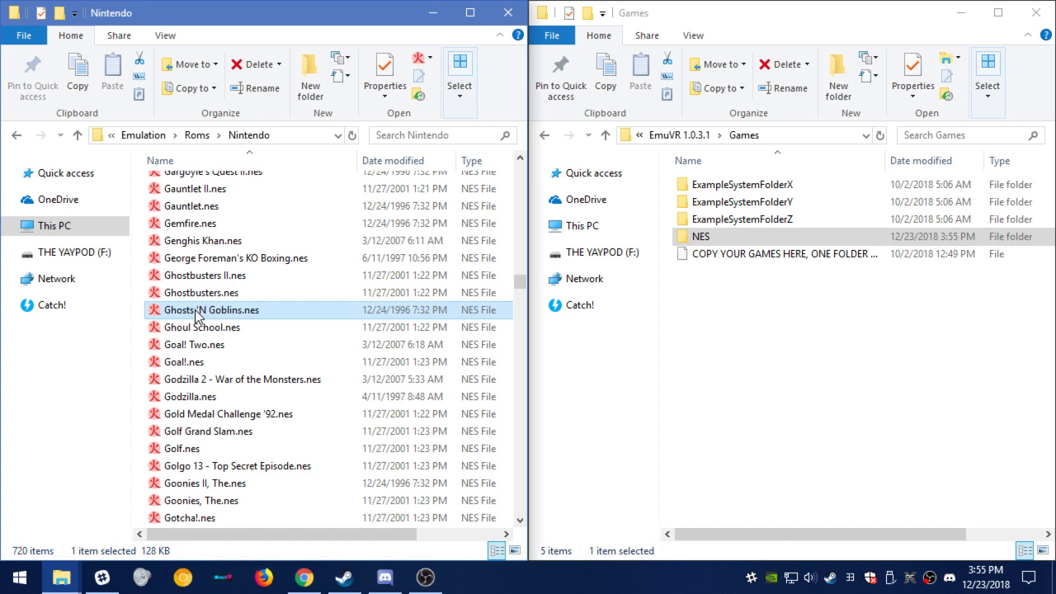
right_click(196, 312)
left_click(65, 462)
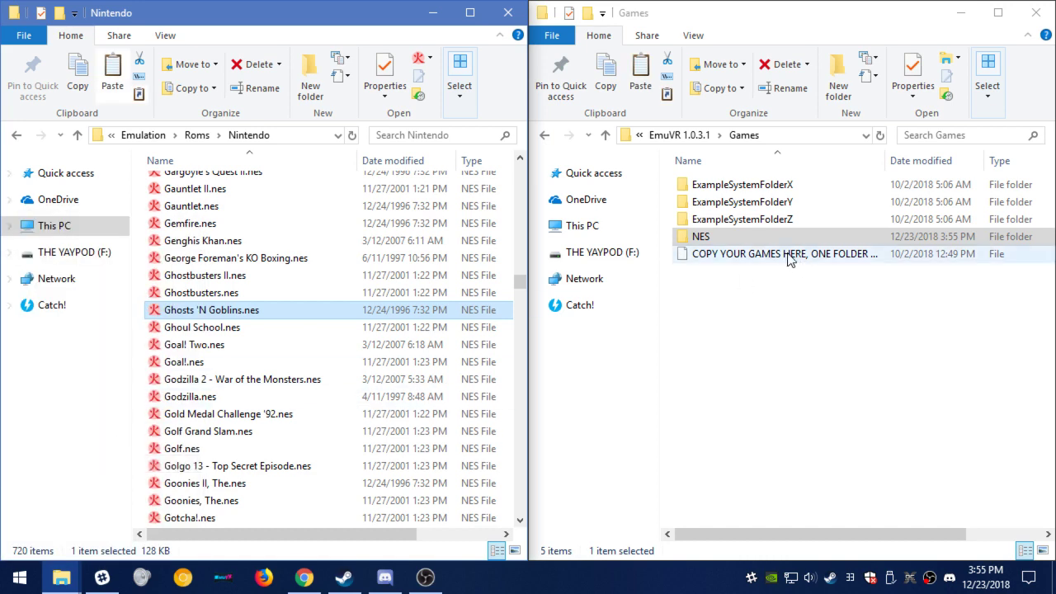
Paste Ghosts 'N Goblins.nes into the Games\NES folder.
left_click(727, 240)
double_click(729, 245)
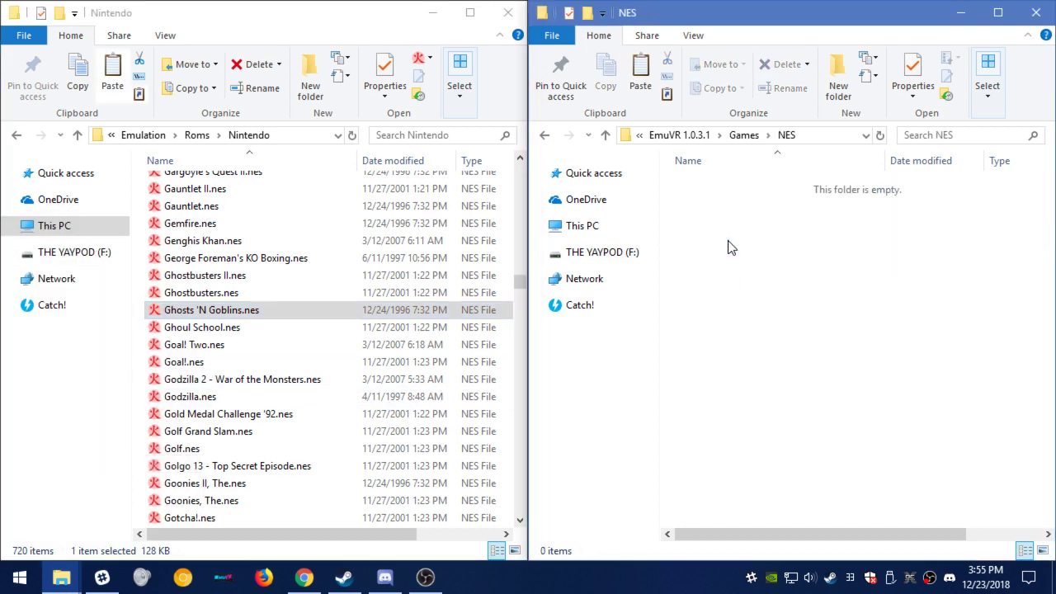
right_click(780, 261)
left_click(664, 372)
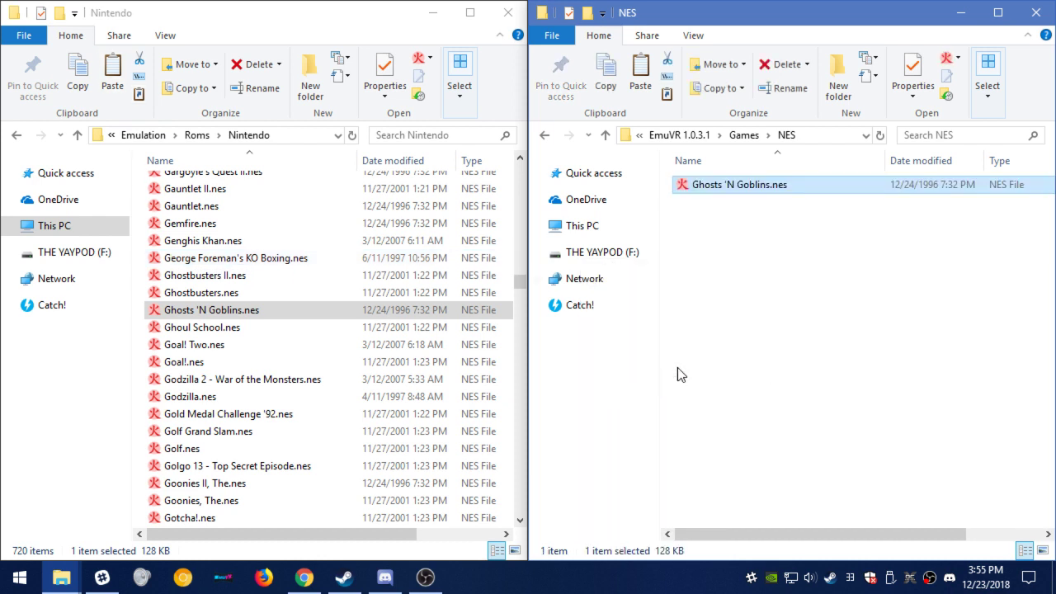
left_click(224, 313)
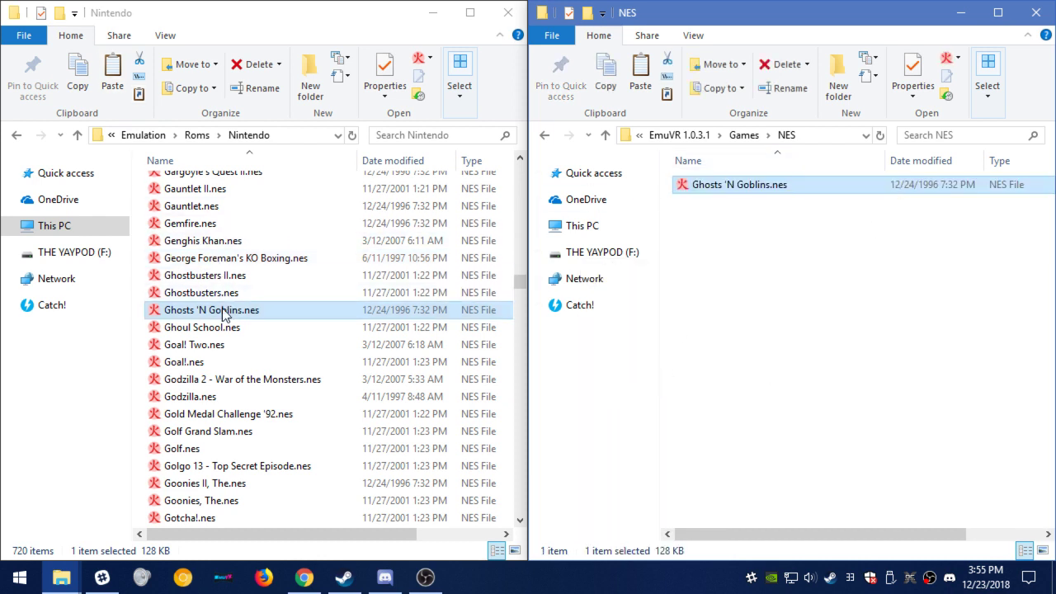
Launch Game Scanner.exe from EmuVR 1.0.3.1\Game Scanner and accept the Retroarch patch message.
left_click(745, 137)
left_click(691, 137)
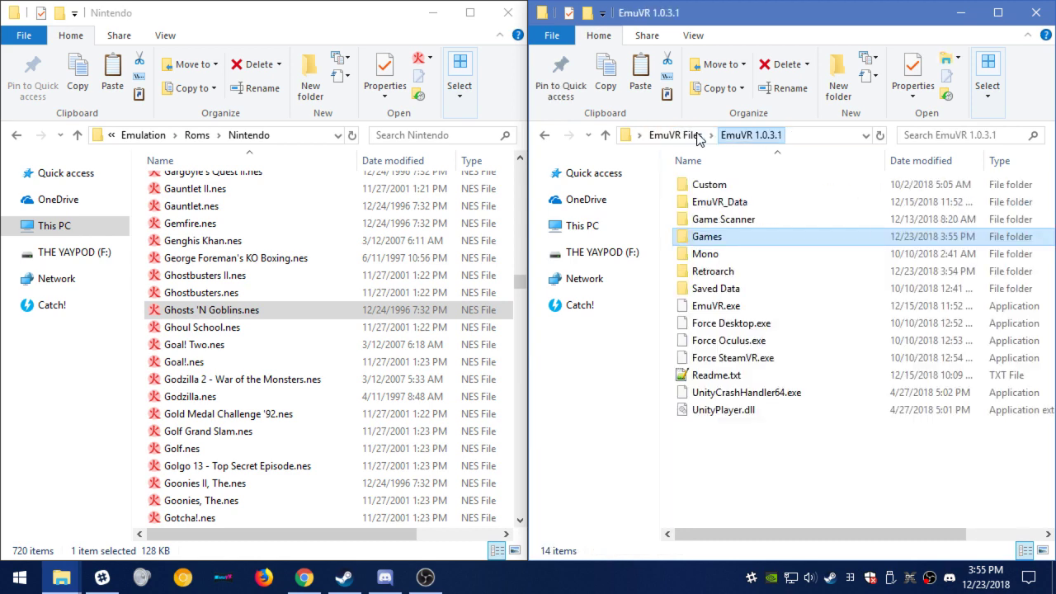
double_click(725, 223)
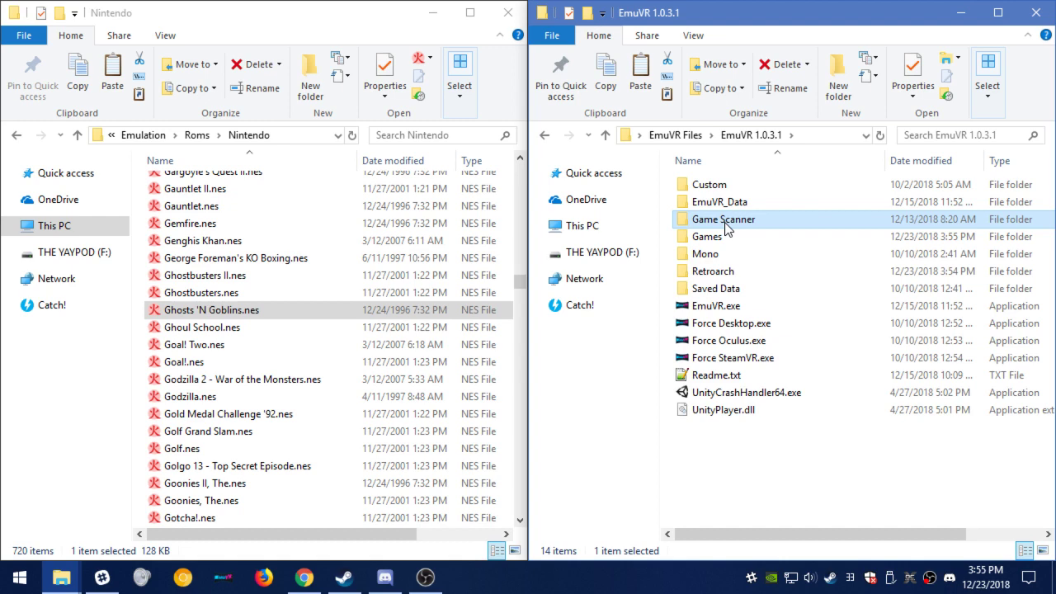
left_click(716, 205)
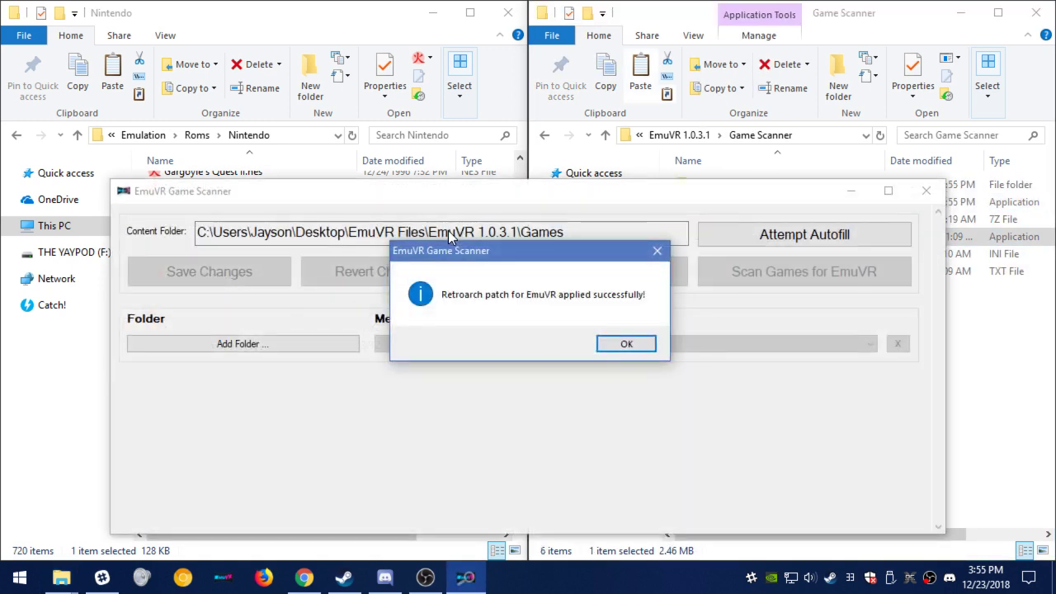
left_click(623, 343)
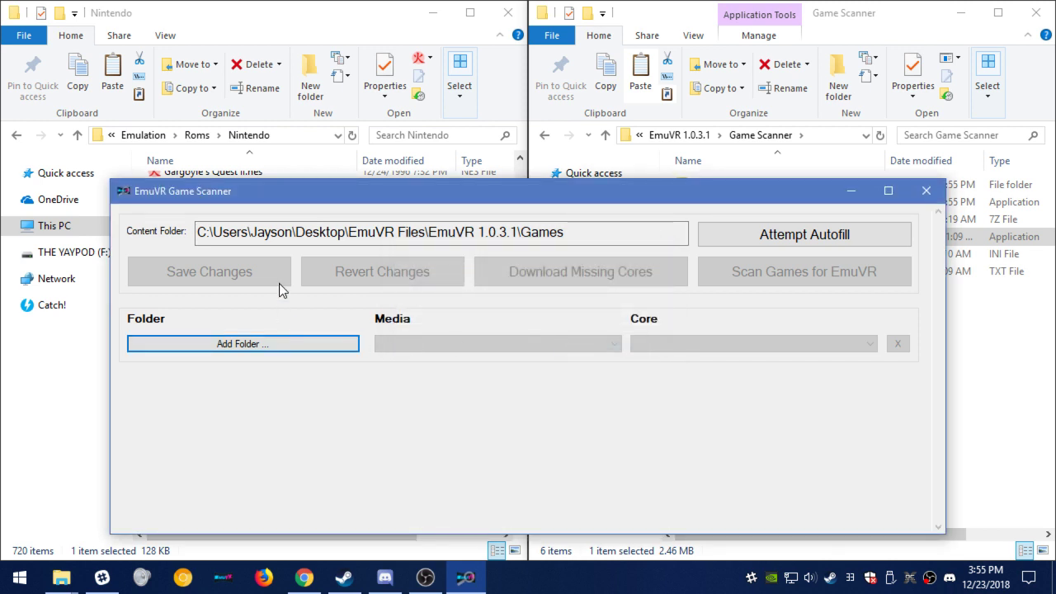
Add the Games\NES folder, autofill it as NES media with Nestopia UE core, and save changes.
left_click(273, 341)
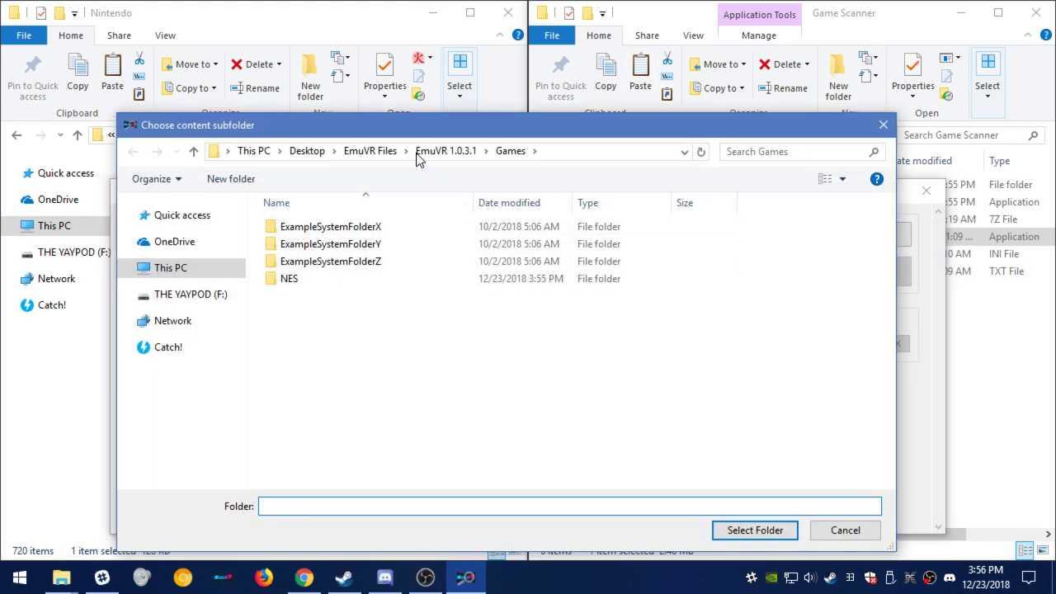
left_click(285, 282)
left_click(755, 531)
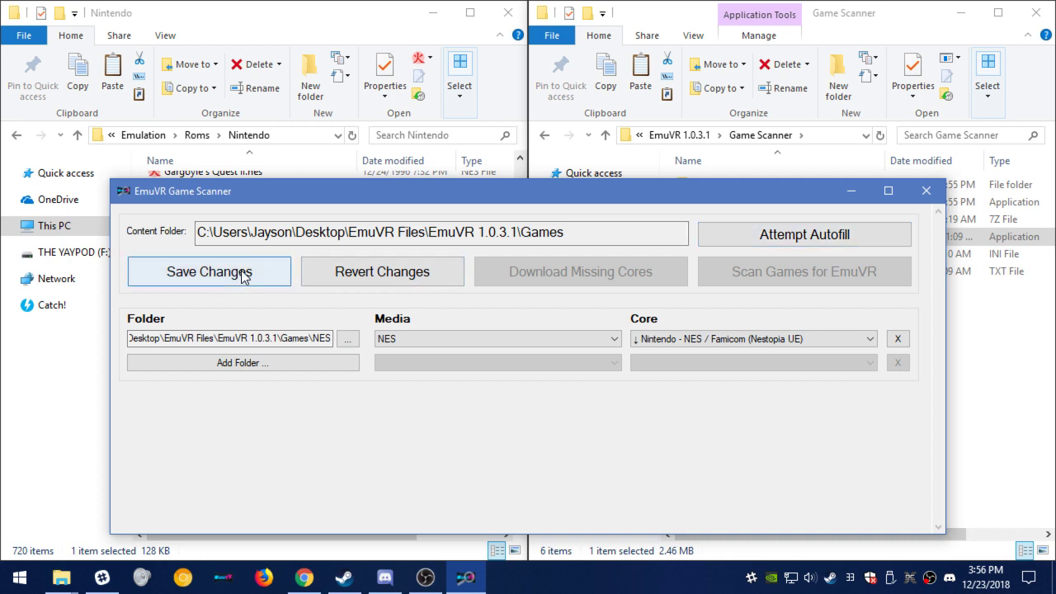
left_click(815, 237)
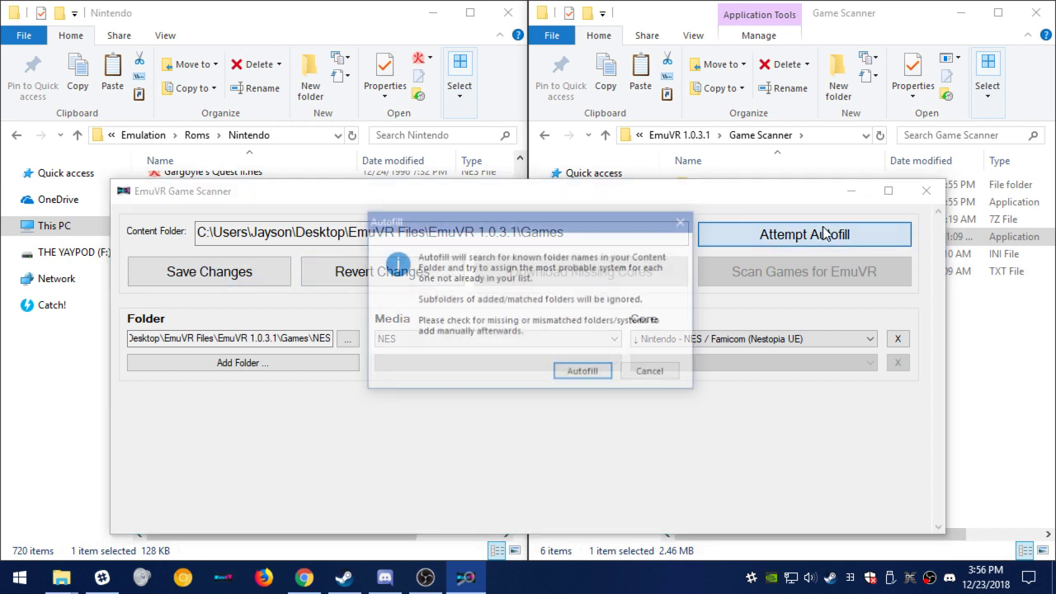
left_click(584, 373)
left_click(634, 353)
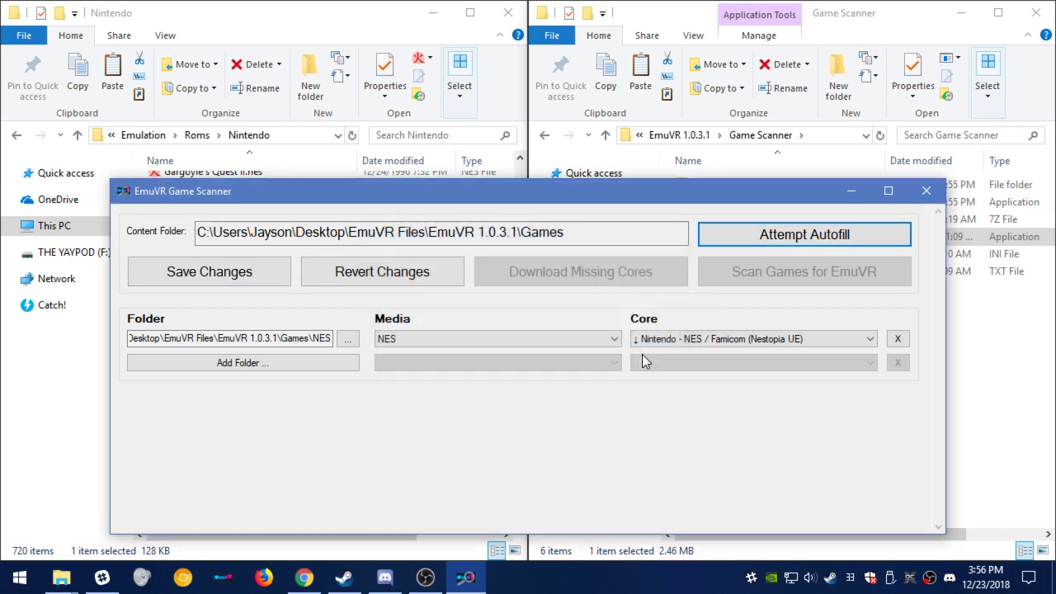
left_click(236, 274)
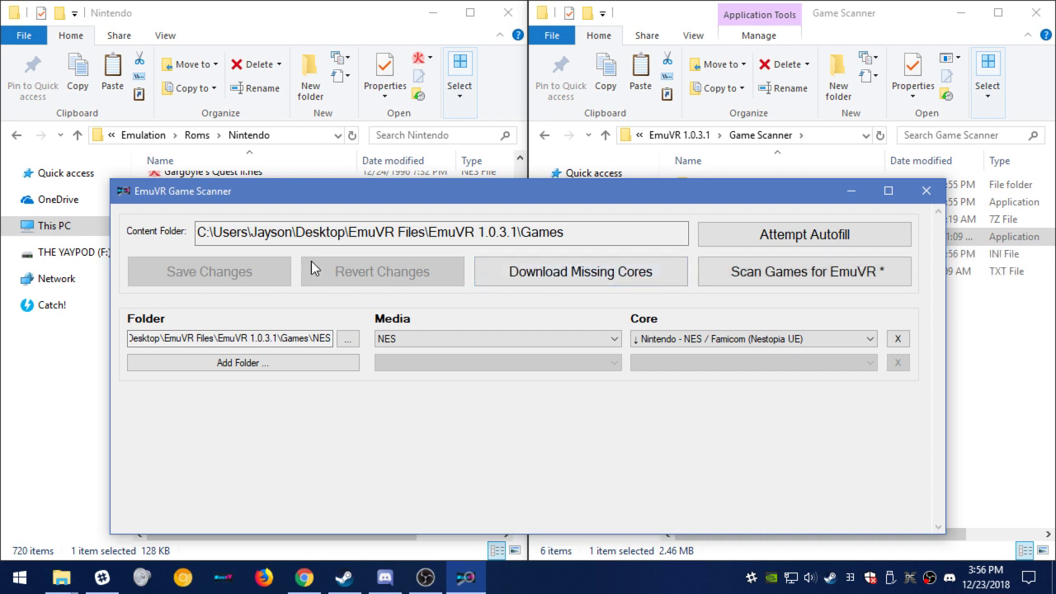
Download the Nestopia core, scan the NES game into emuvr_playlist.txt, and close the scanner.
left_click(601, 278)
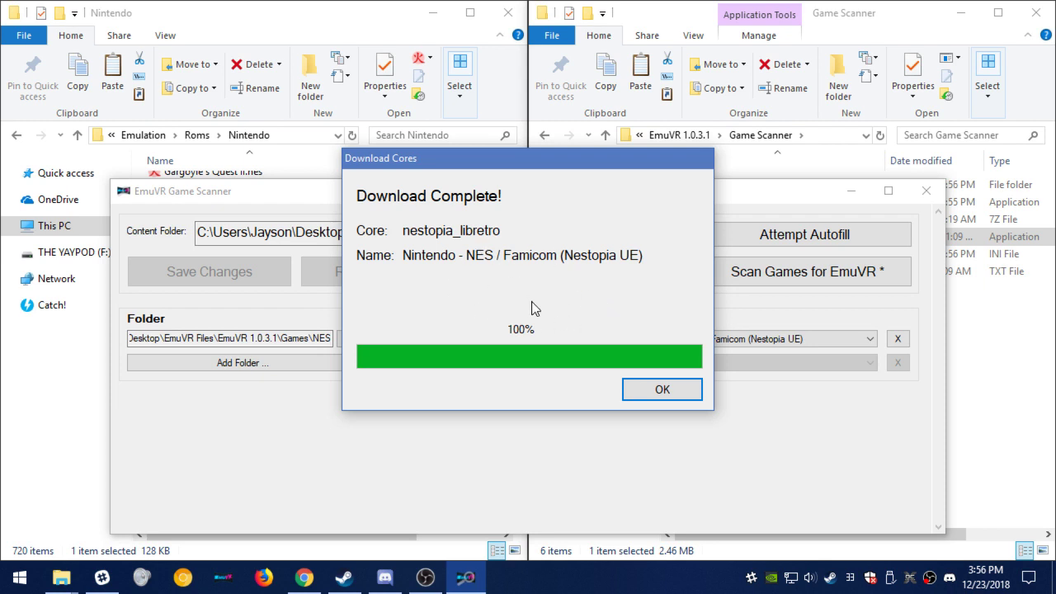
left_click(662, 391)
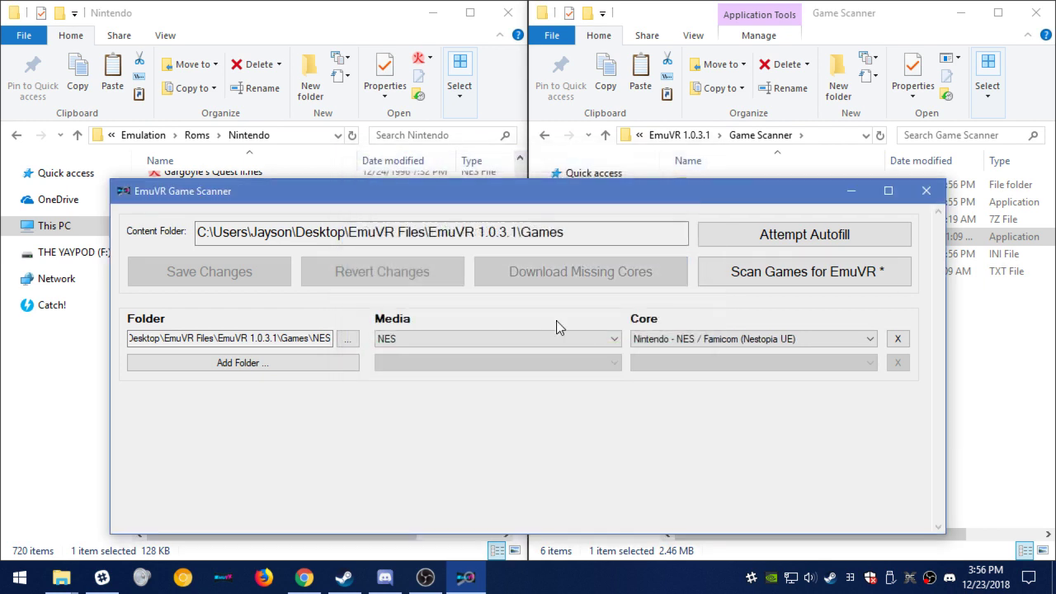
left_click(738, 279)
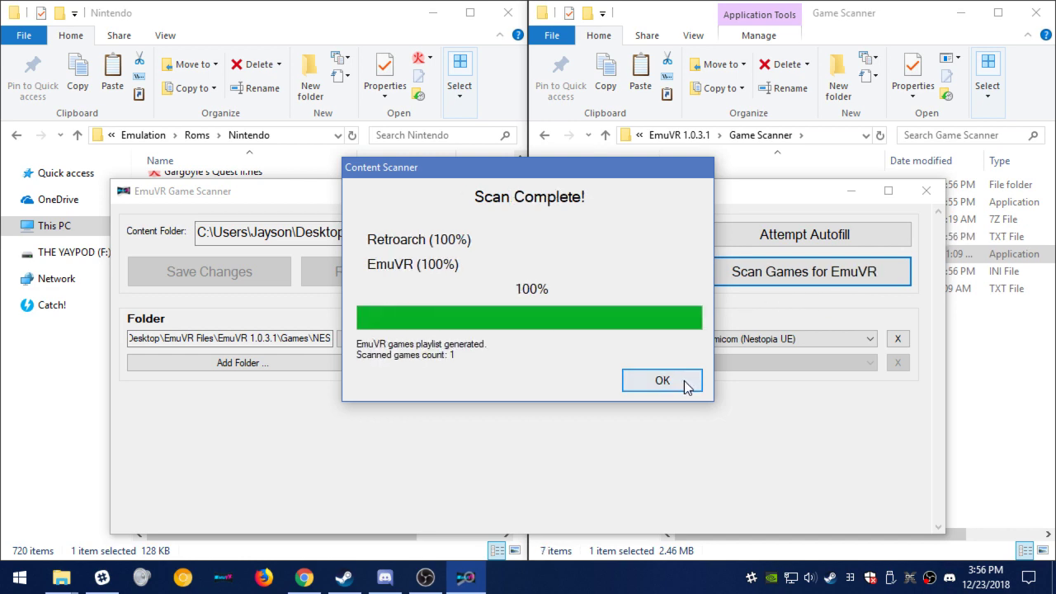
left_click(679, 381)
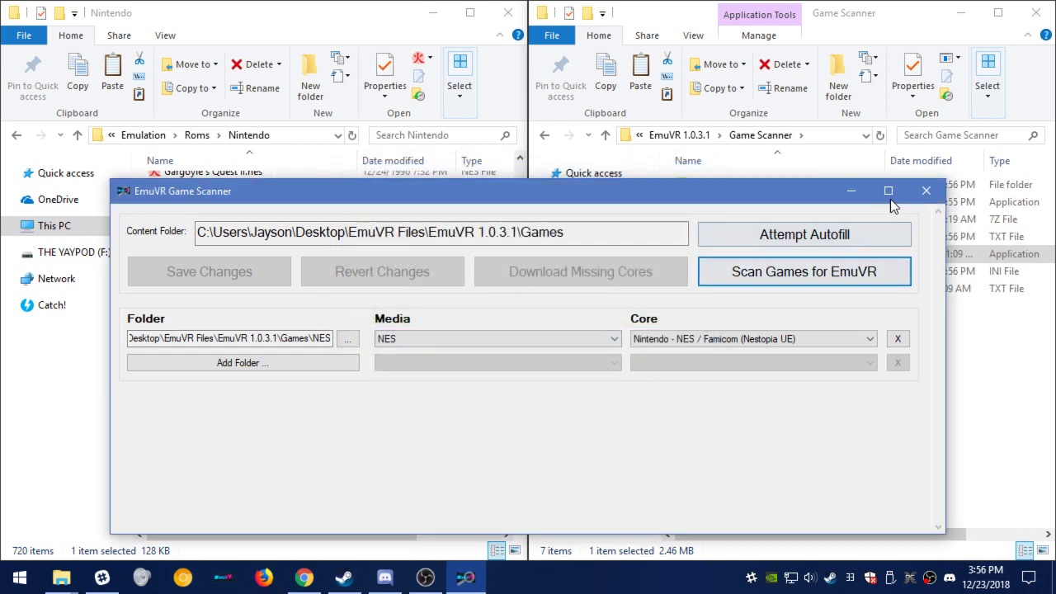
left_click(937, 197)
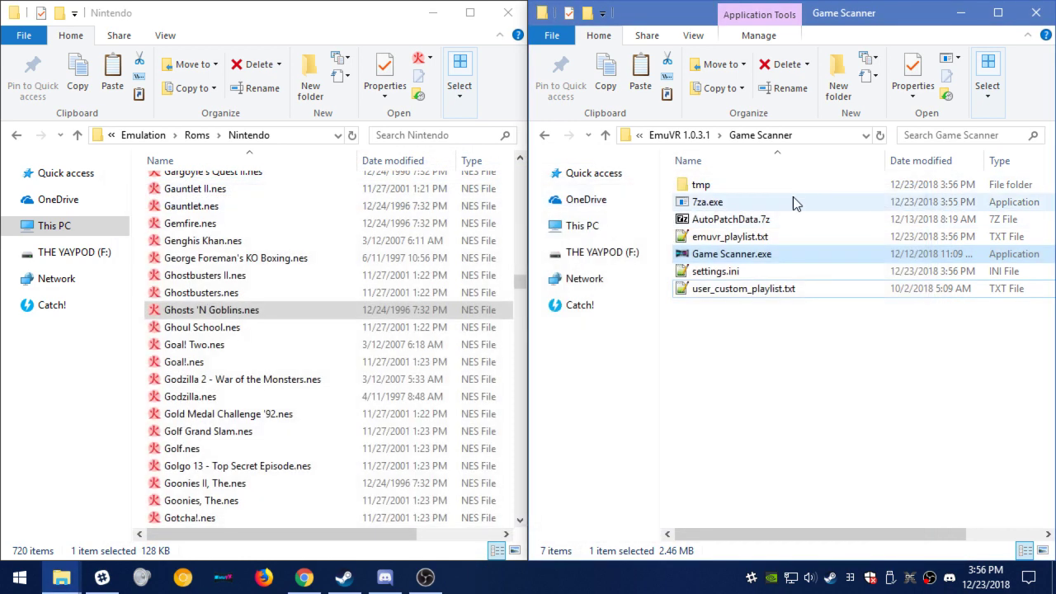
Go up to EmuVR 1.0.3.1 and start Force Desktop.exe to run EmuVR in desktop mode.
left_click(701, 135)
left_click(735, 329)
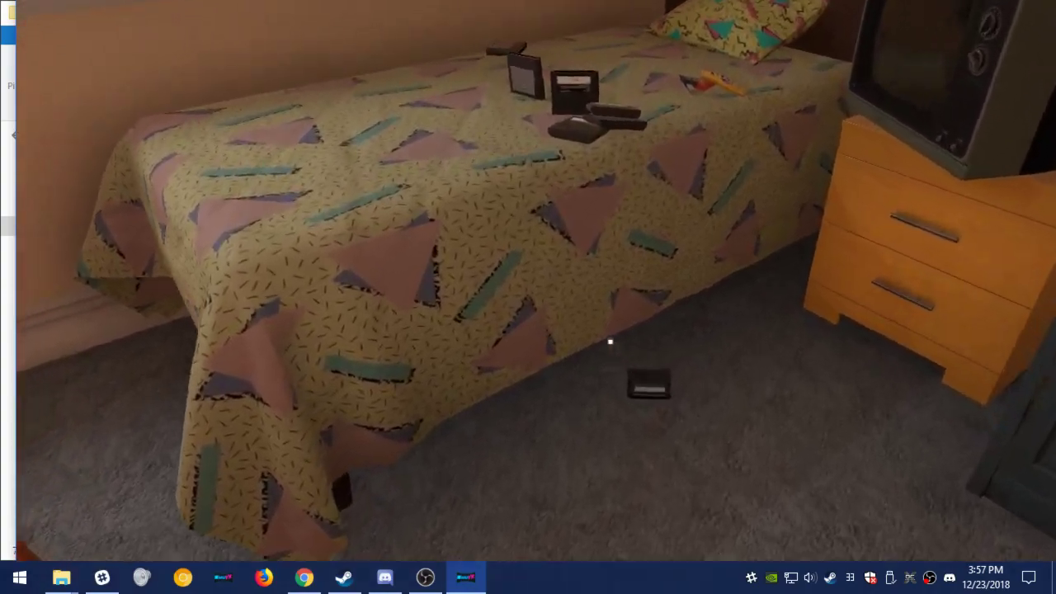
Walk to the shelf, power on the NES to play Ghosts'n Goblins, then quit EmuVR.
key("w")
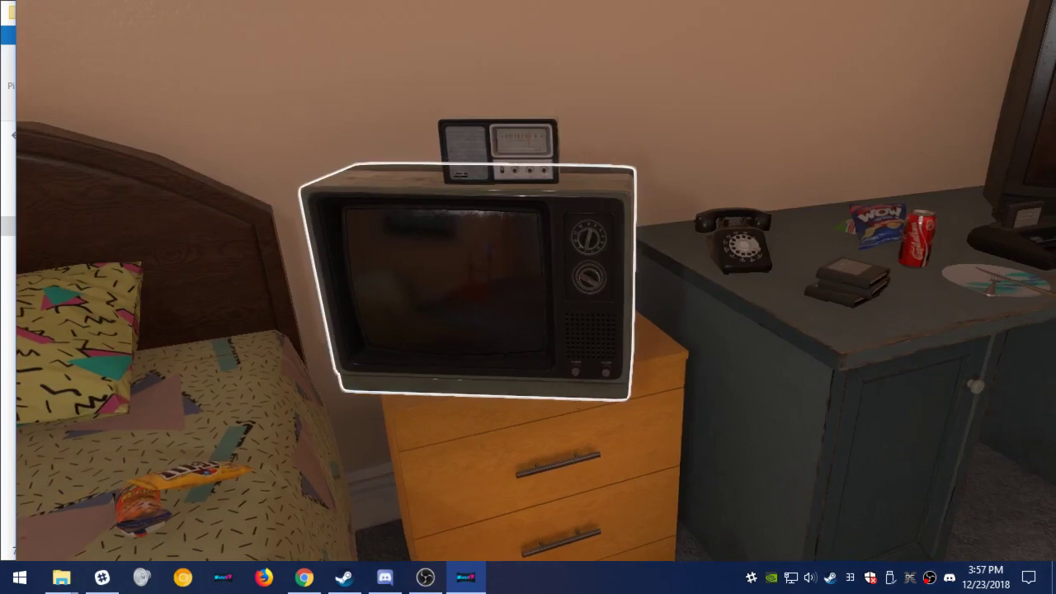
key("w")
key("w")
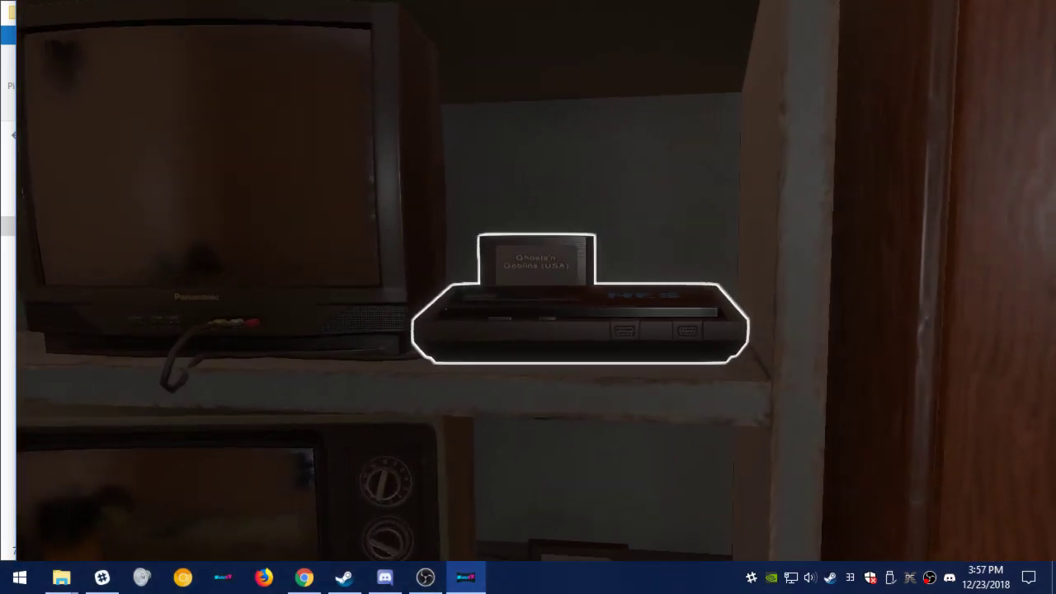
key("w")
key("e")
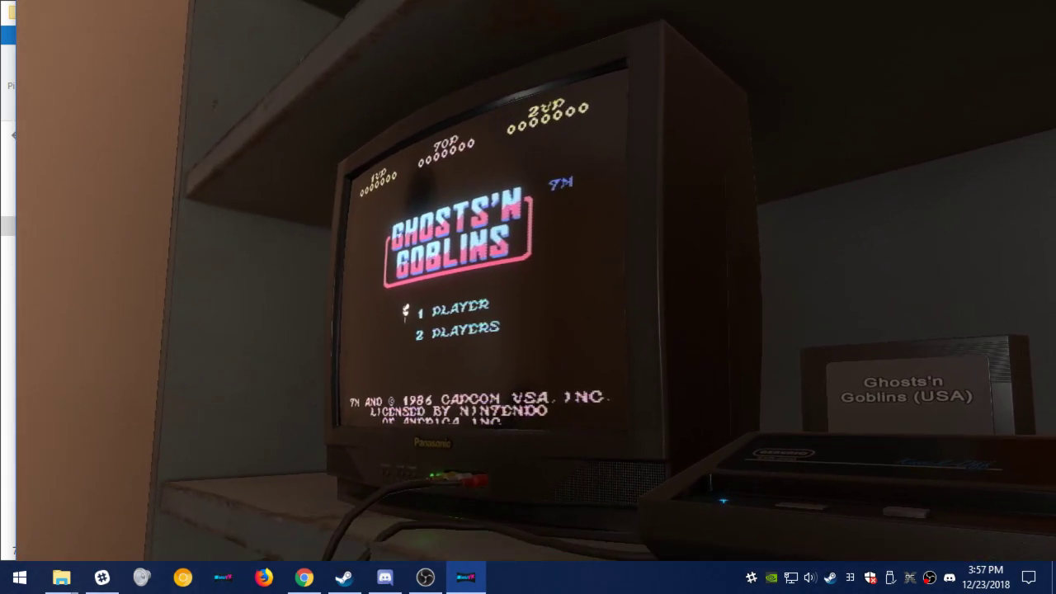
key("d")
key("alt+F4")
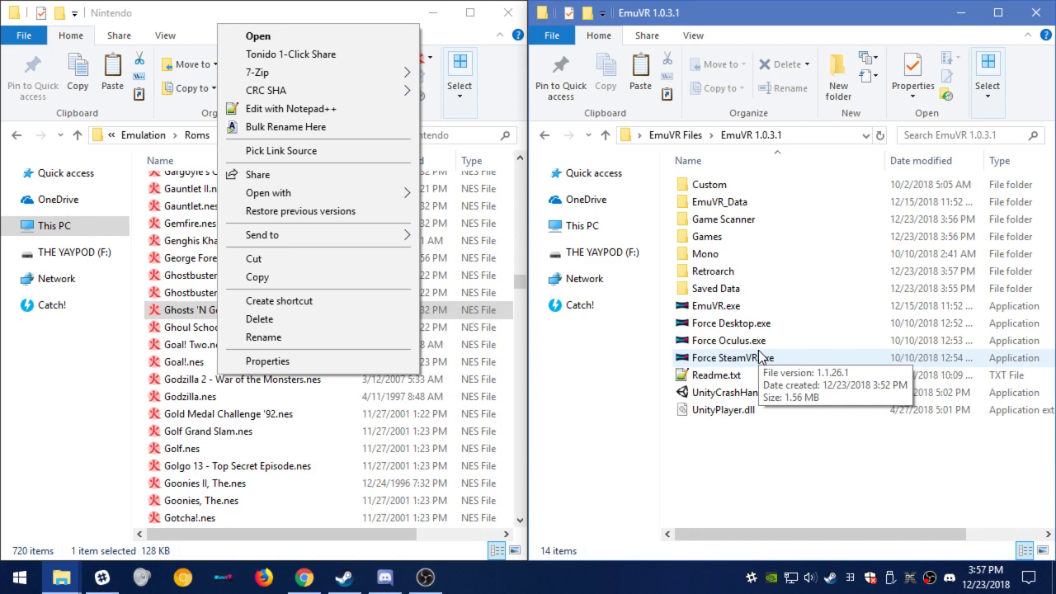
Relaunch and quit EmuVR, then open EmuVR's Games folder beside the Roms folder.
double_click(740, 322)
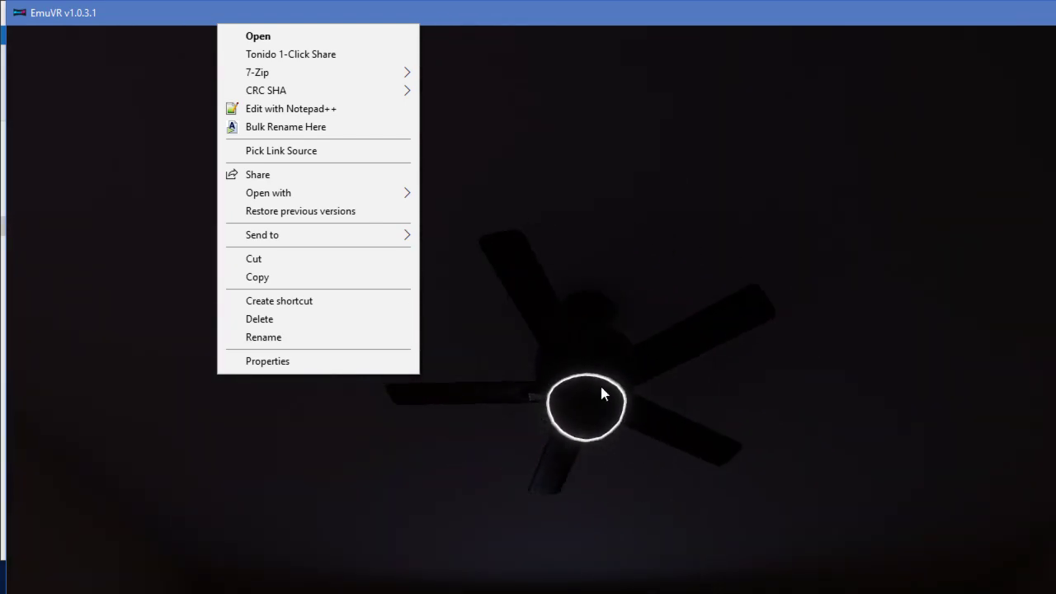
key("alt+F4")
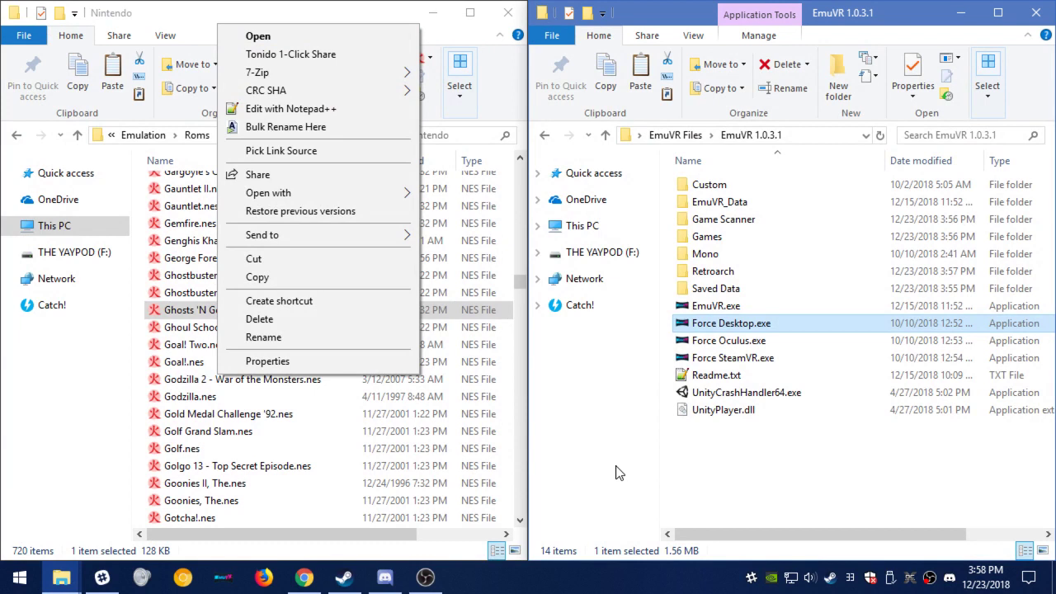
left_click(298, 415)
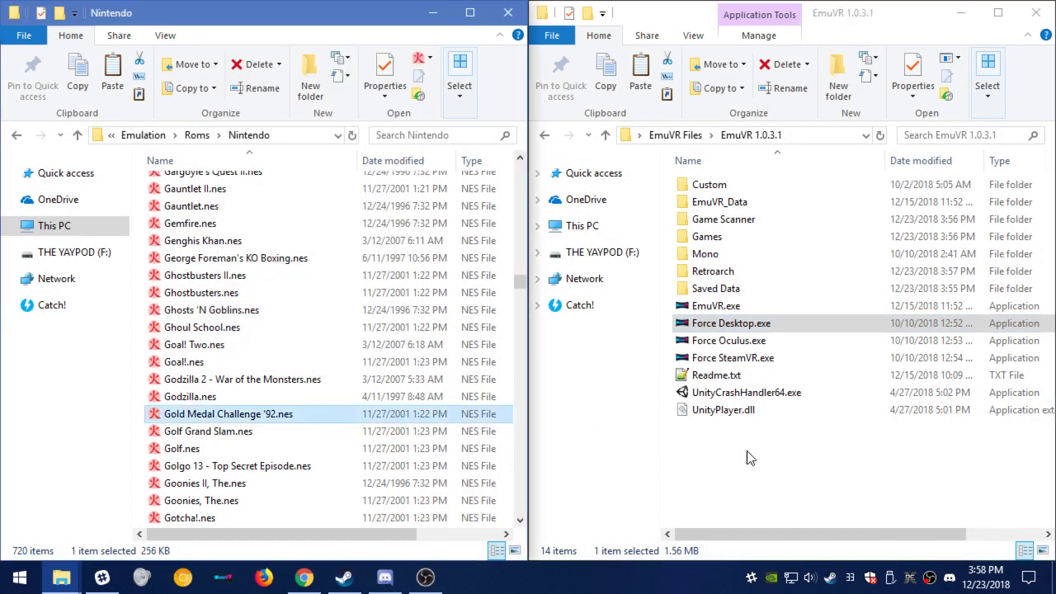
left_click(793, 445)
double_click(734, 322)
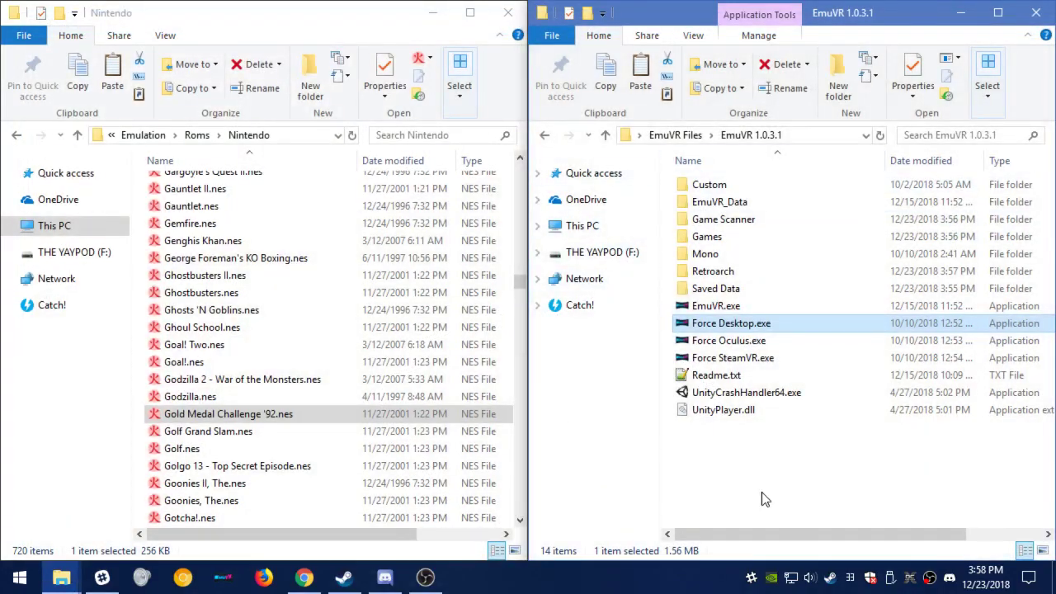
double_click(707, 238)
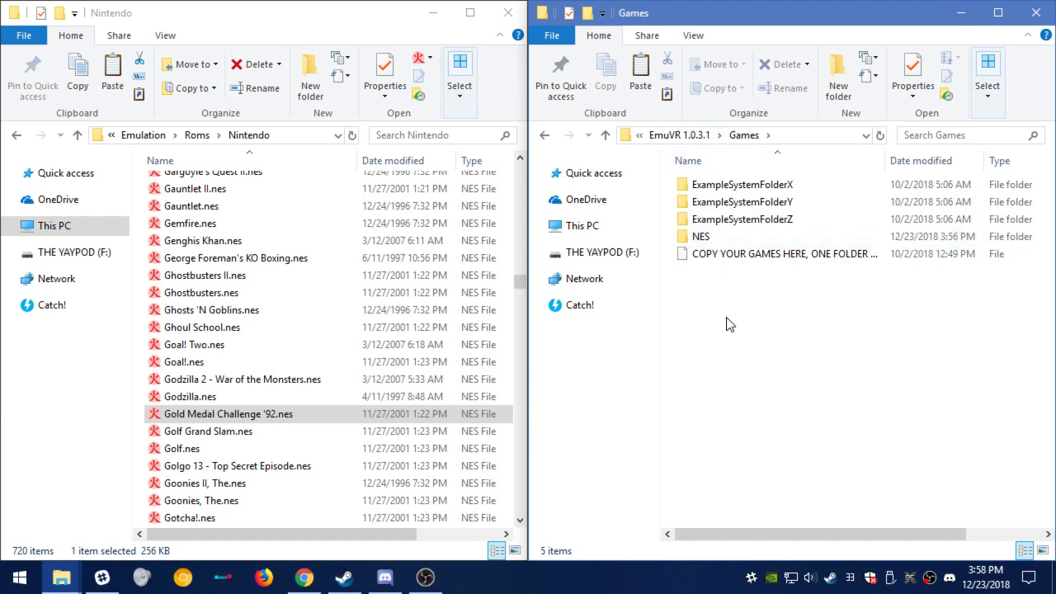
left_click(196, 135)
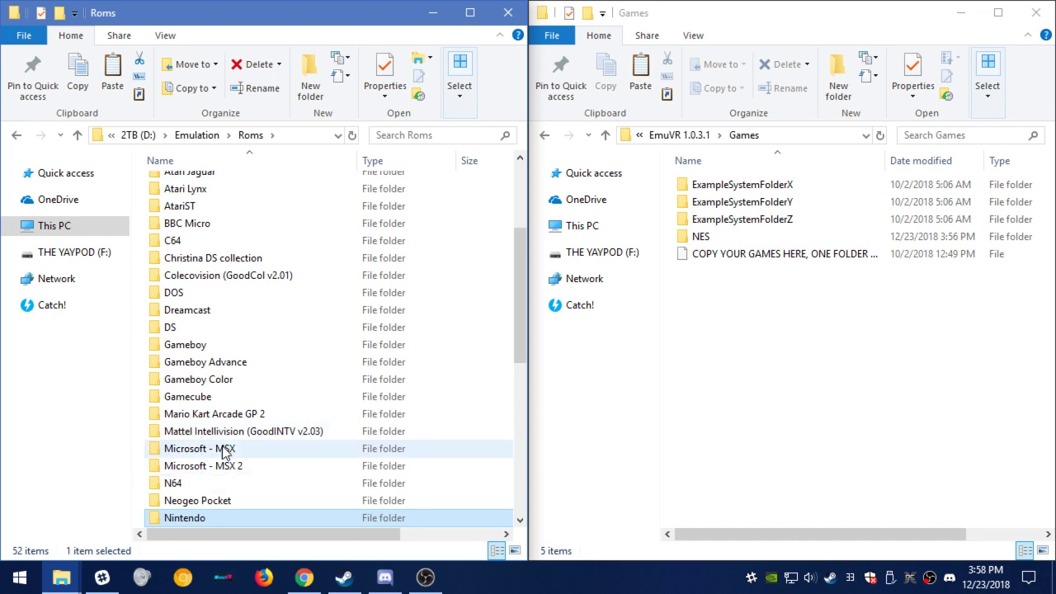
Open the Sega Genesis ROM folder in the left window.
type("sega")
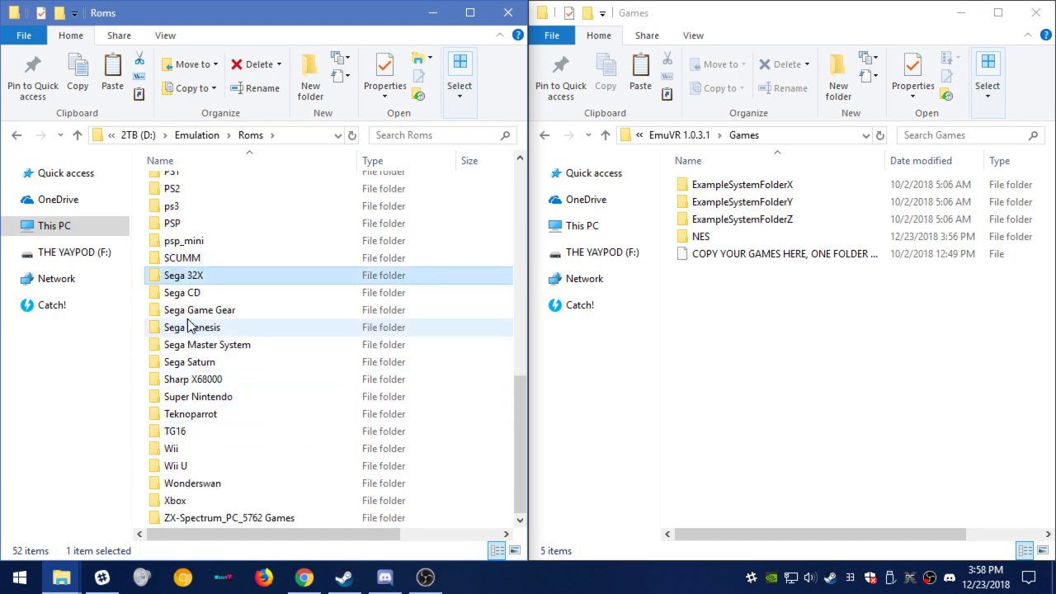
left_click(188, 327)
double_click(198, 333)
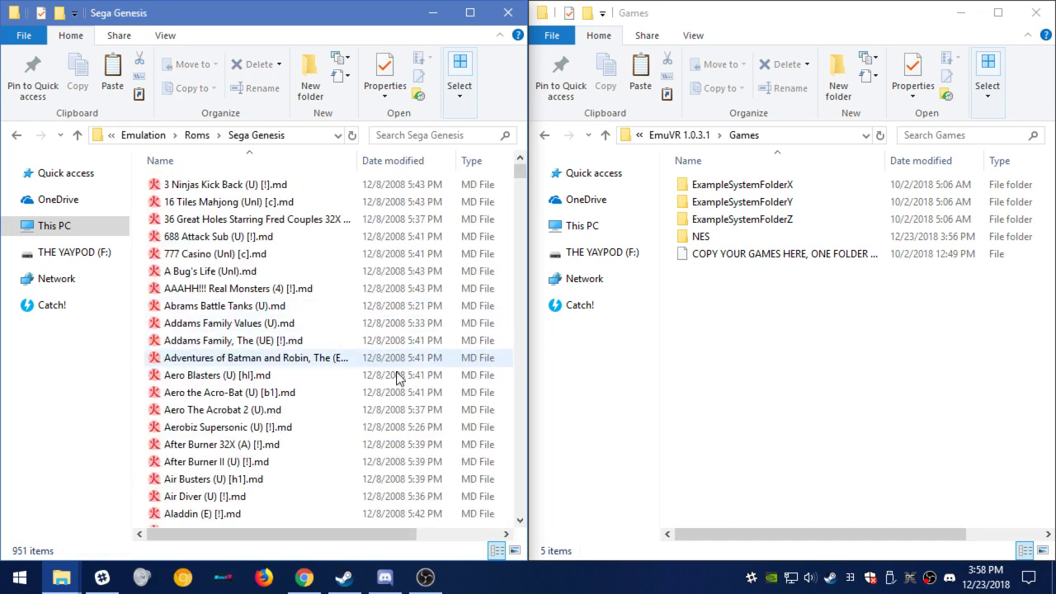
Create a new folder named Genesis inside EmuVR's Games folder.
right_click(821, 432)
mouse_move(689, 393)
left_click(865, 387)
type("Genesis")
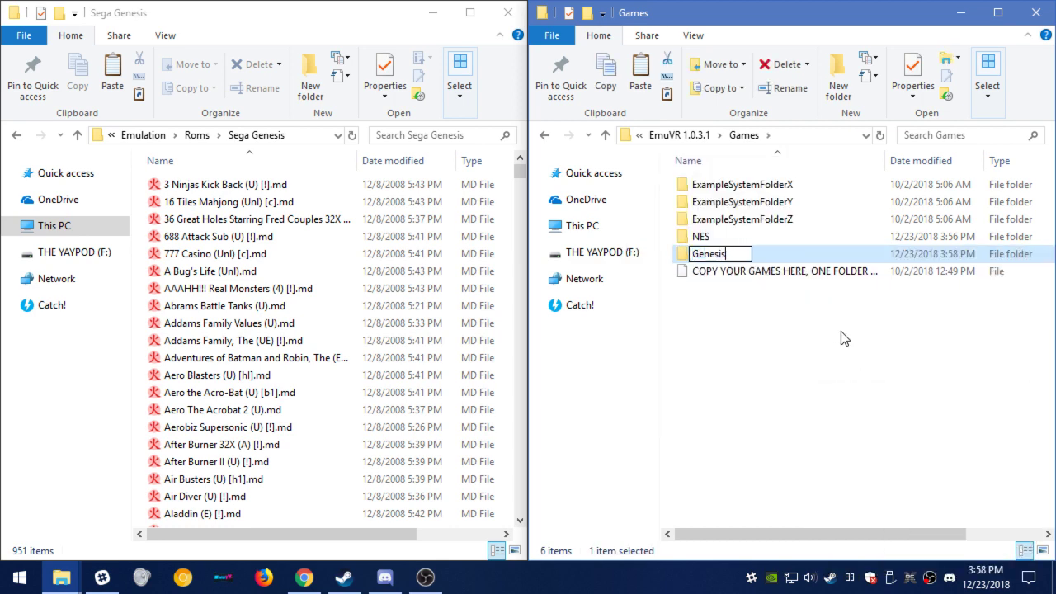
key("Return")
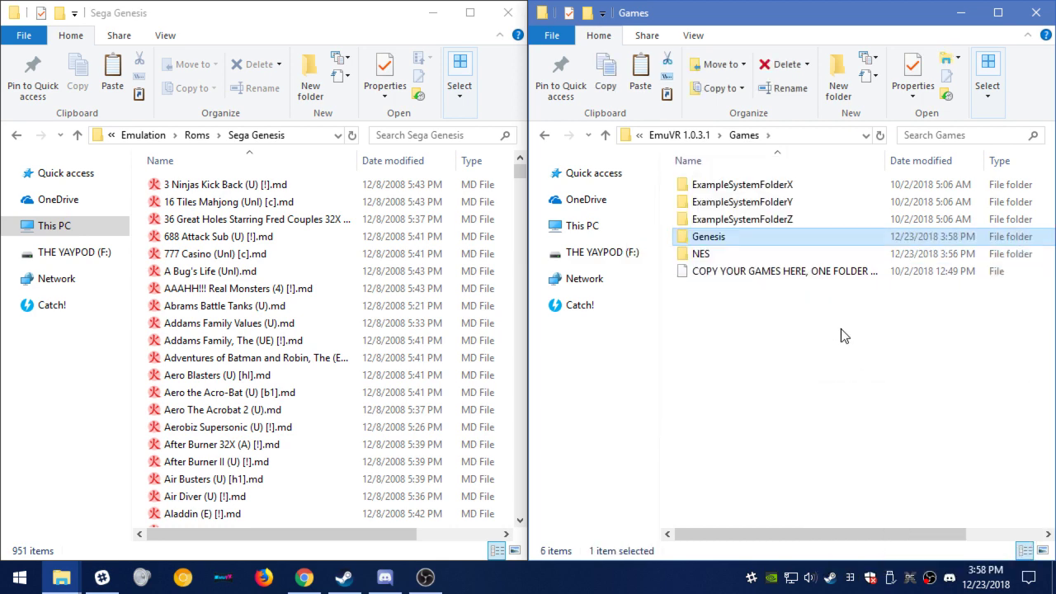
Copy Sonic the Hedgehog 2 (JUE) [!].md from the Sega Genesis ROM list.
left_click(231, 450)
scroll(228, 445, "down", 17)
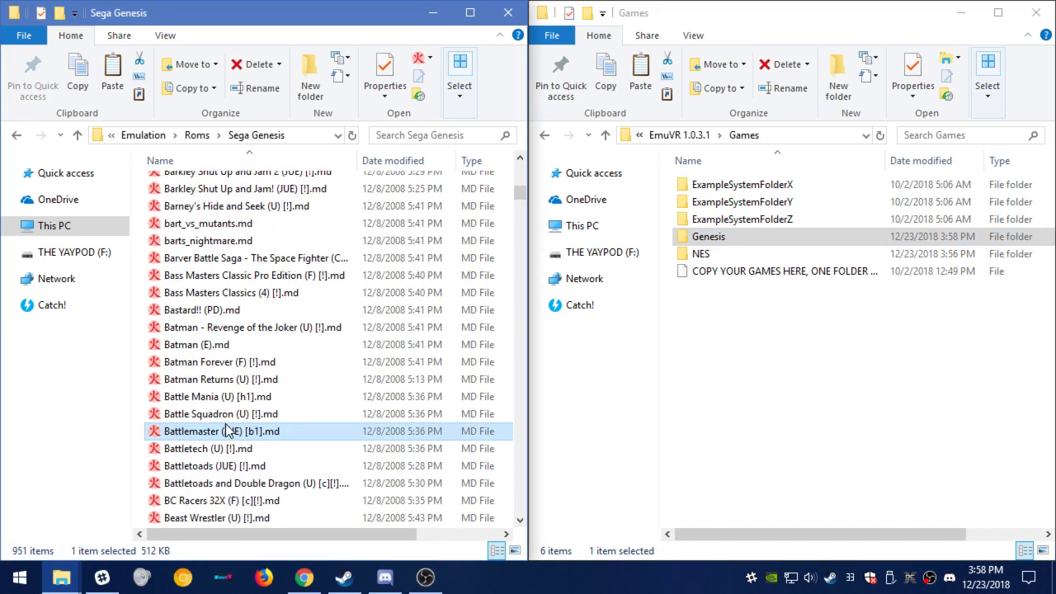
type("sonic")
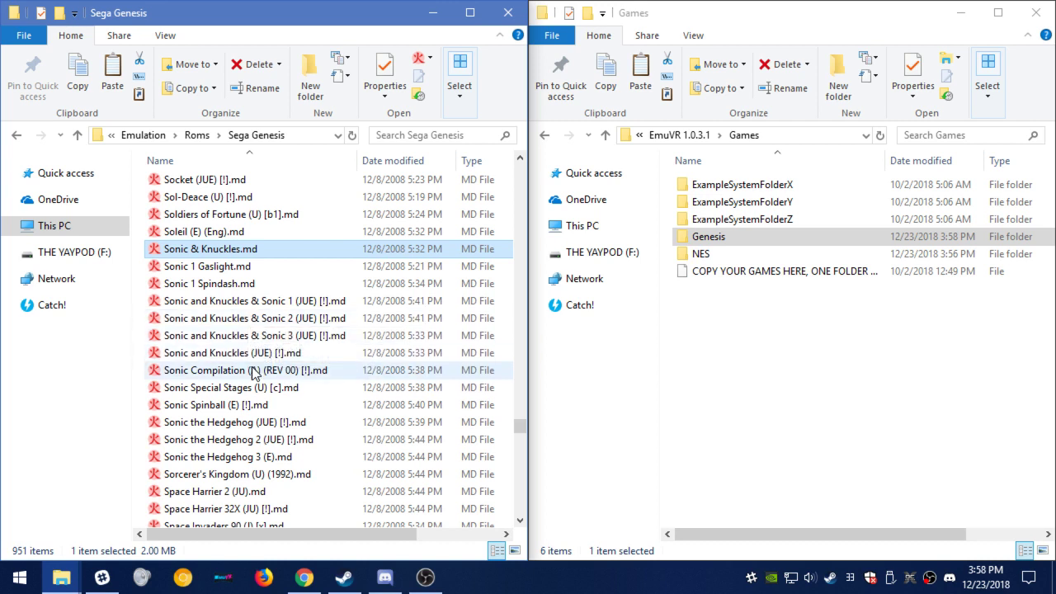
left_click(249, 442)
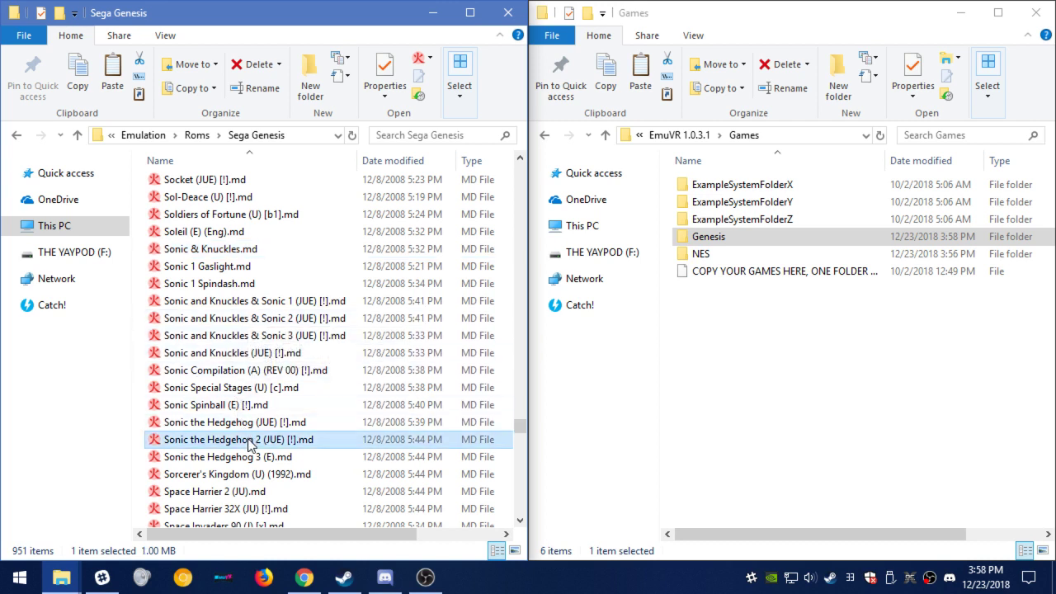
right_click(248, 444)
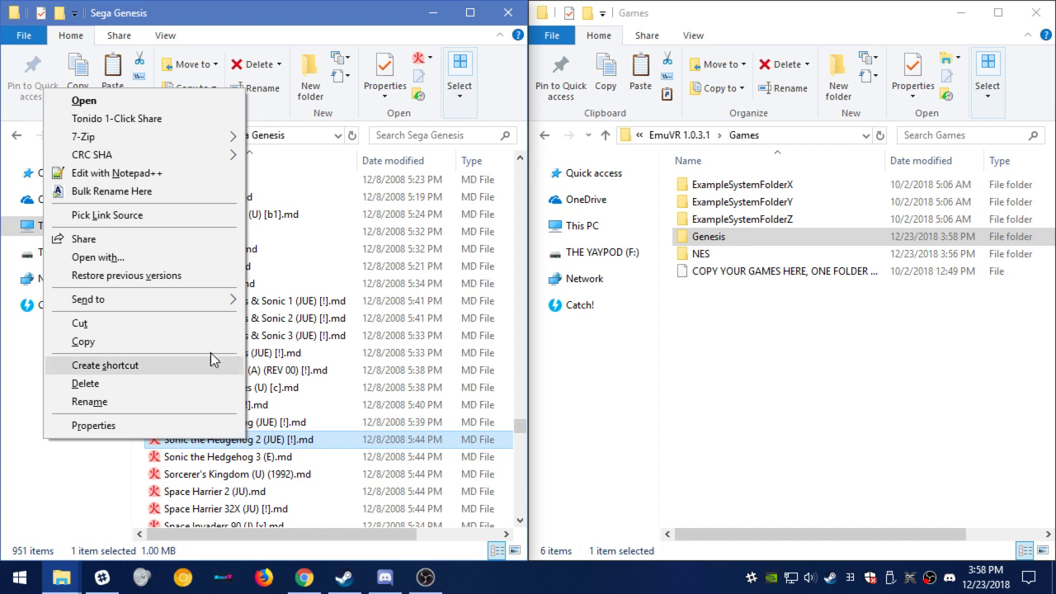
left_click(83, 341)
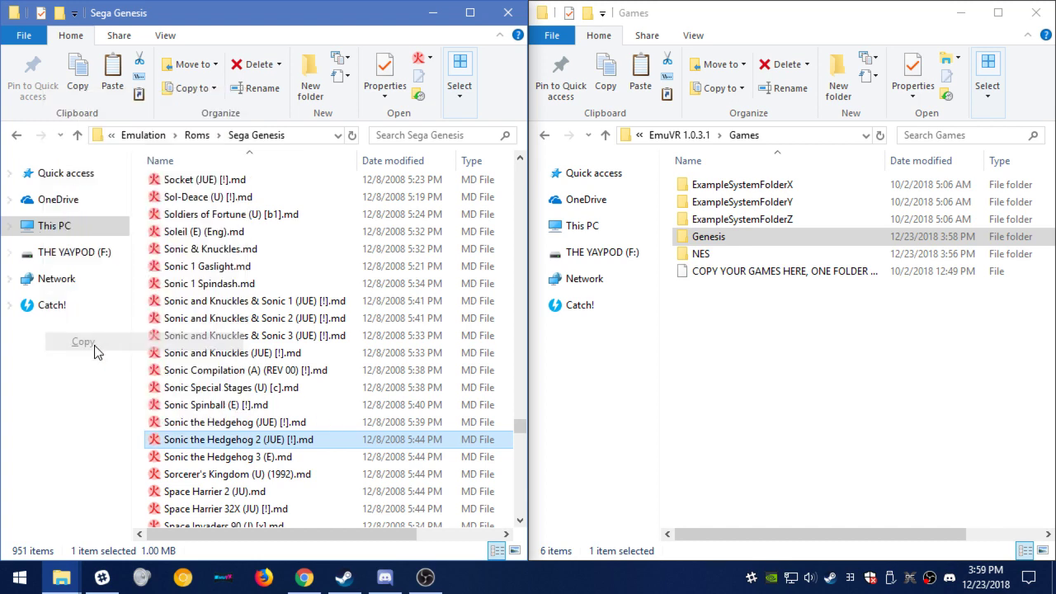
Paste the Sonic 2 ROM into the Genesis folder and go back up to EmuVR 1.0.3.1.
double_click(728, 237)
right_click(726, 239)
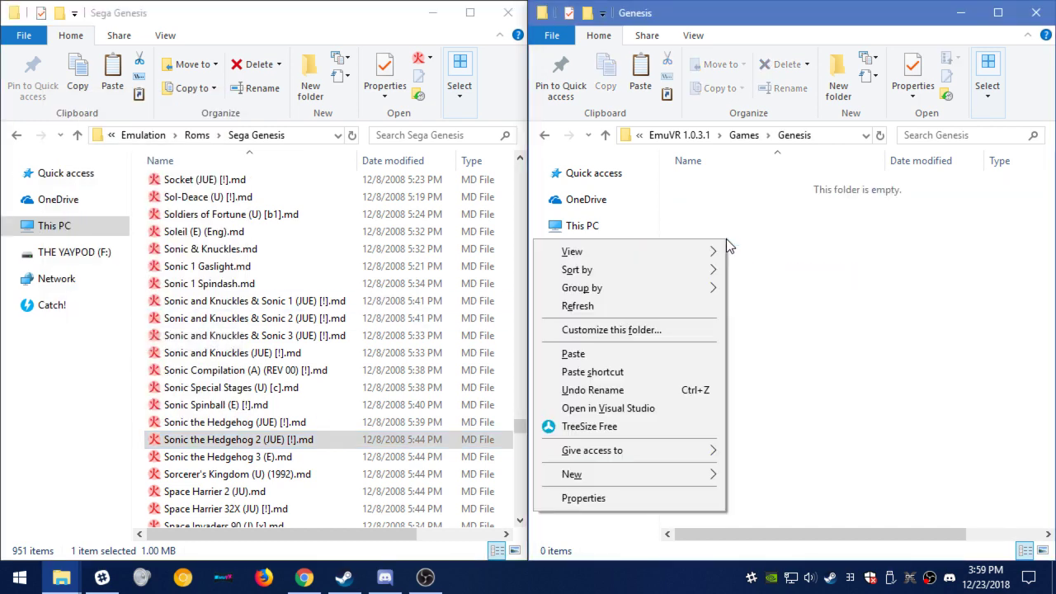
left_click(641, 354)
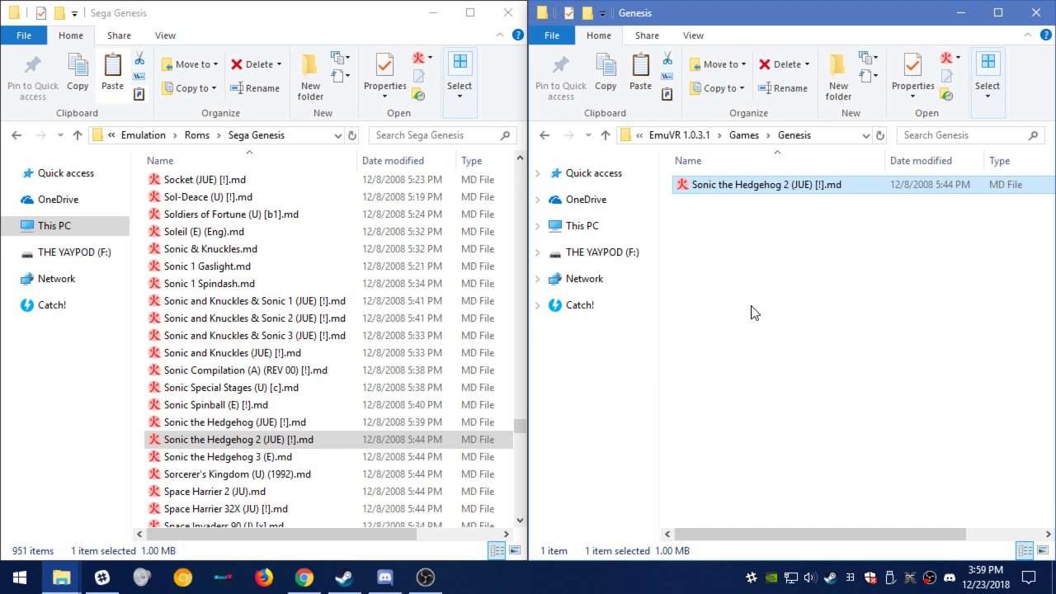
left_click(279, 444)
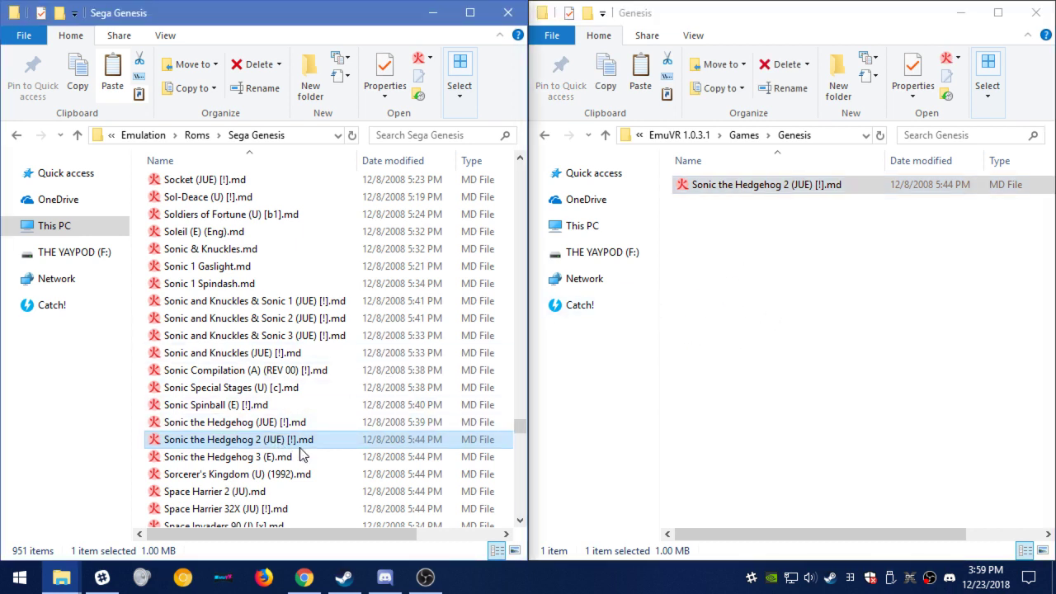
left_click(744, 136)
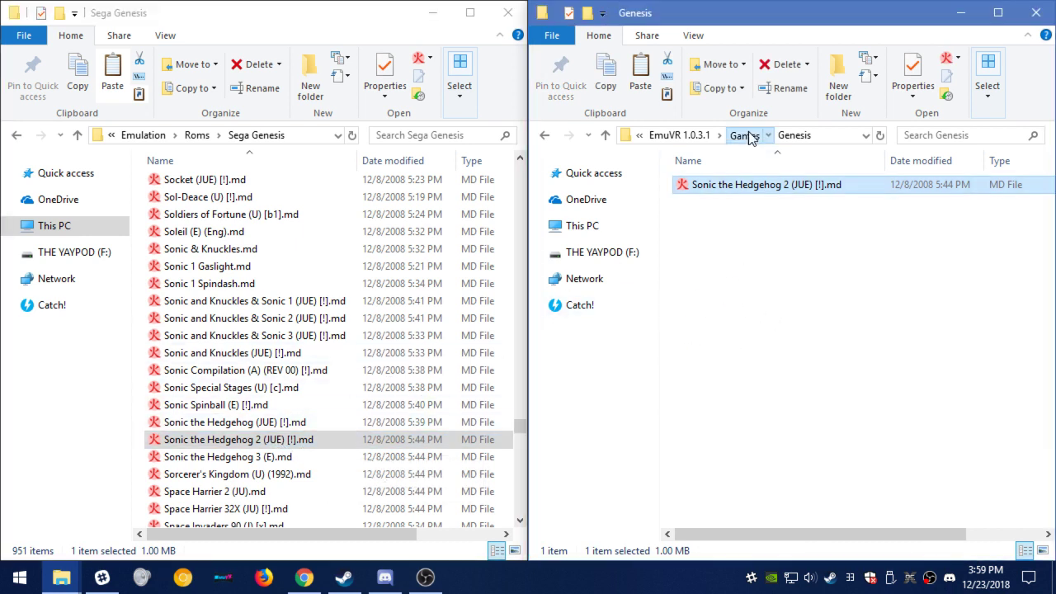
left_click(703, 137)
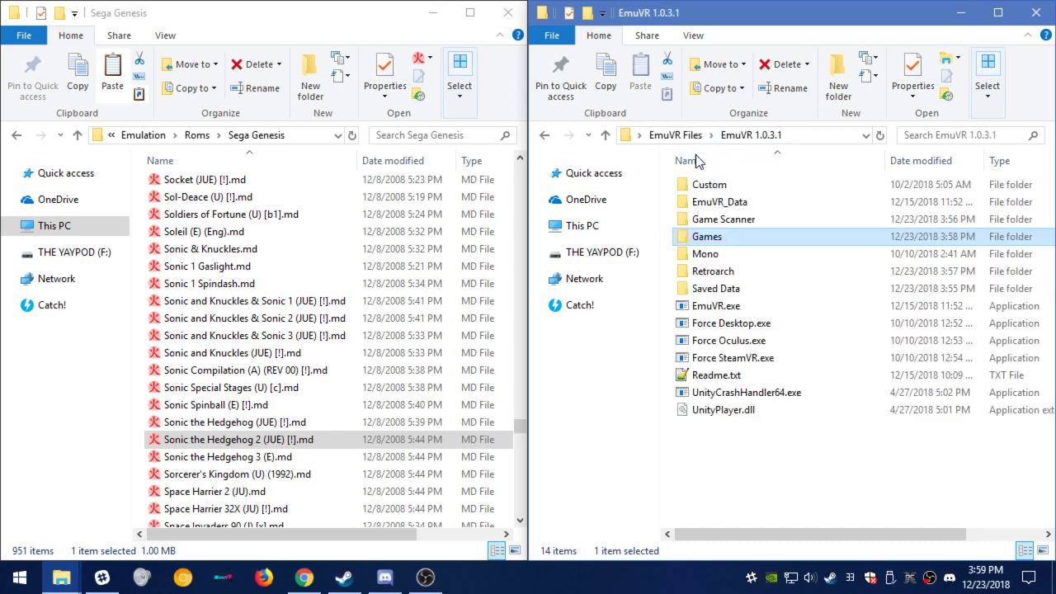
Launch the Game Scanner, add the Genesis folder as content, and save changes.
double_click(726, 219)
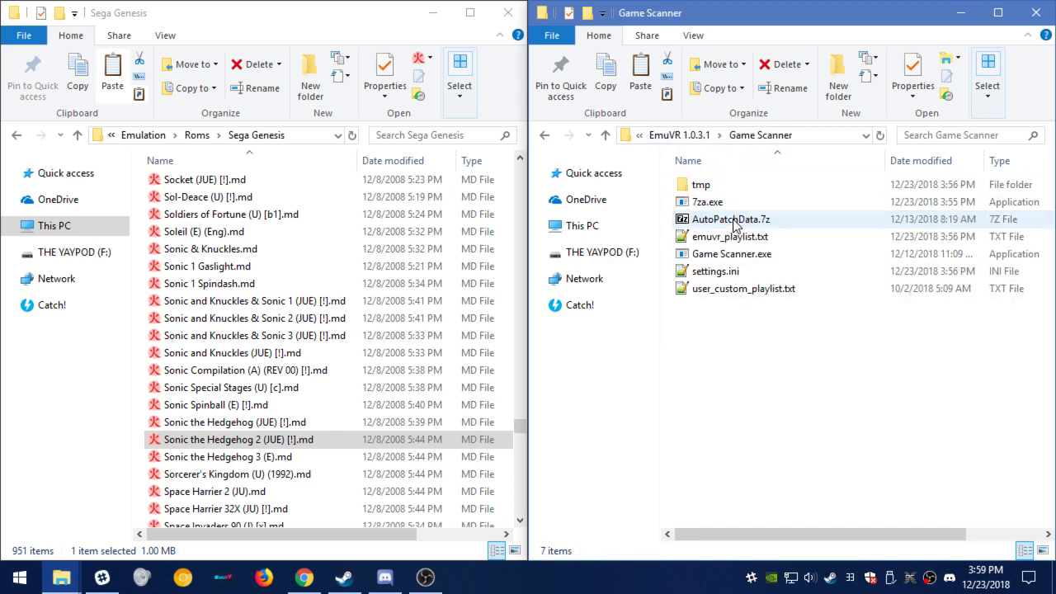
double_click(731, 252)
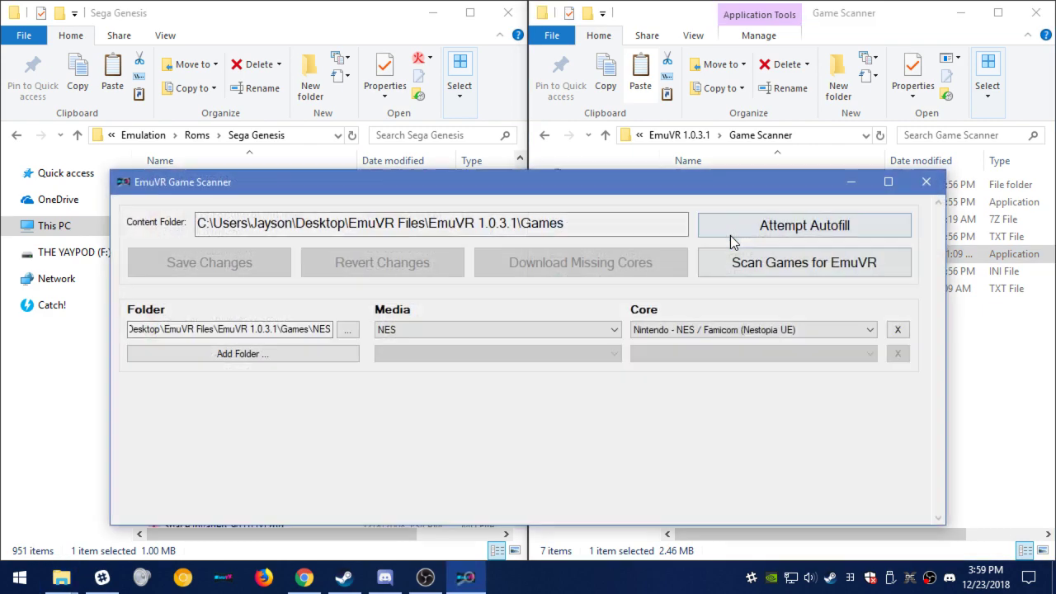
left_click(264, 355)
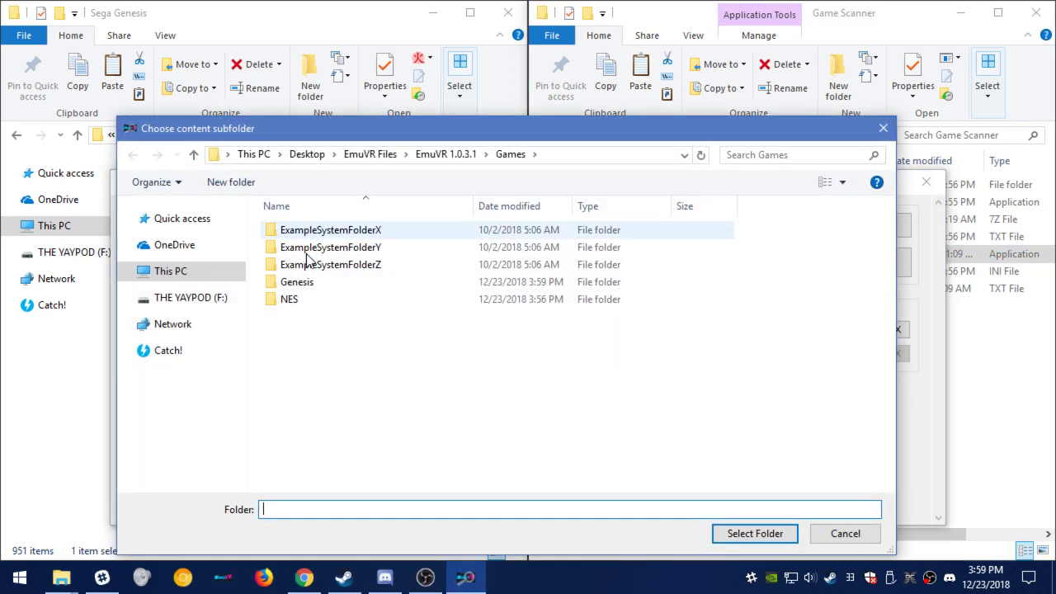
double_click(297, 275)
left_click(775, 524)
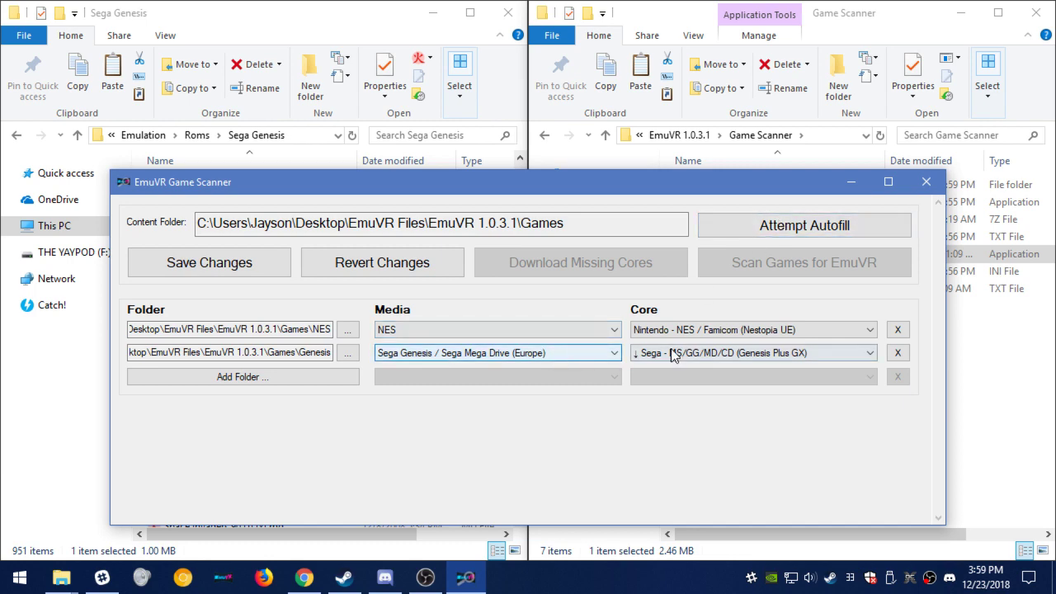
left_click(227, 263)
Download the missing Genesis Plus GX core, scan games for EmuVR, and close the scanner.
left_click(569, 262)
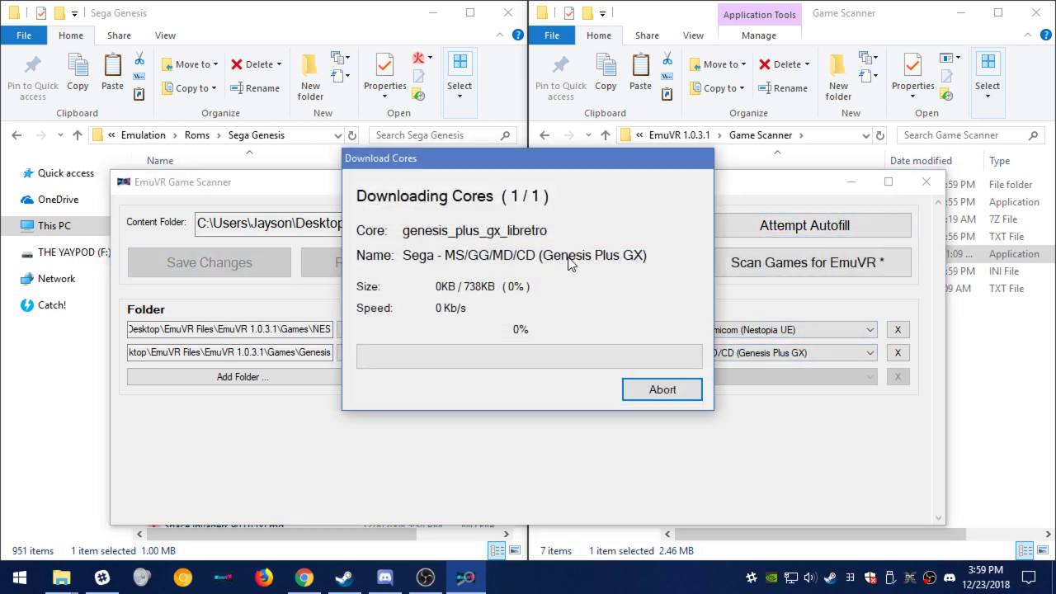
left_click(677, 389)
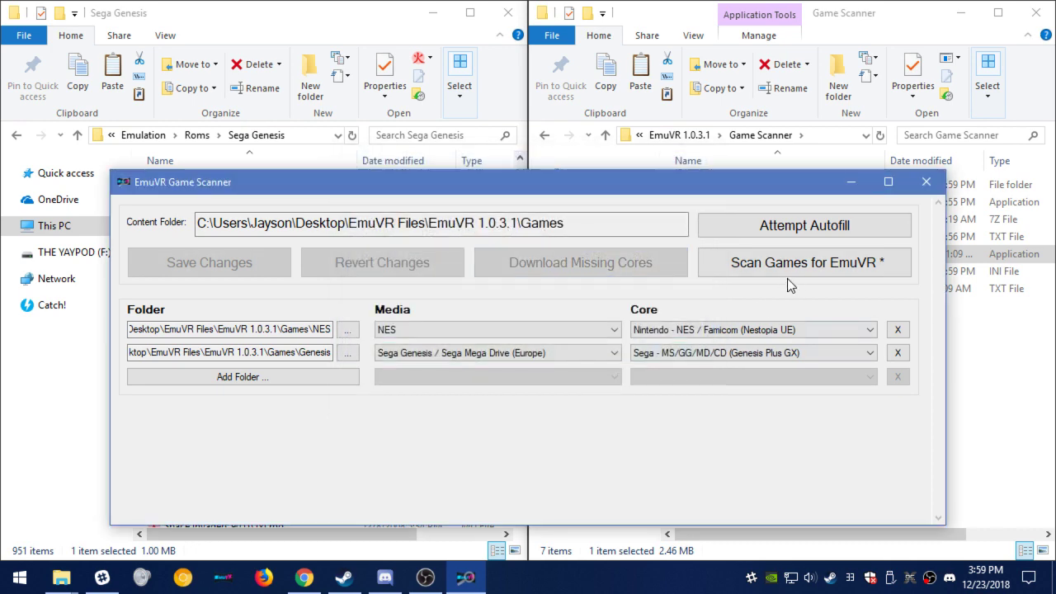
left_click(785, 268)
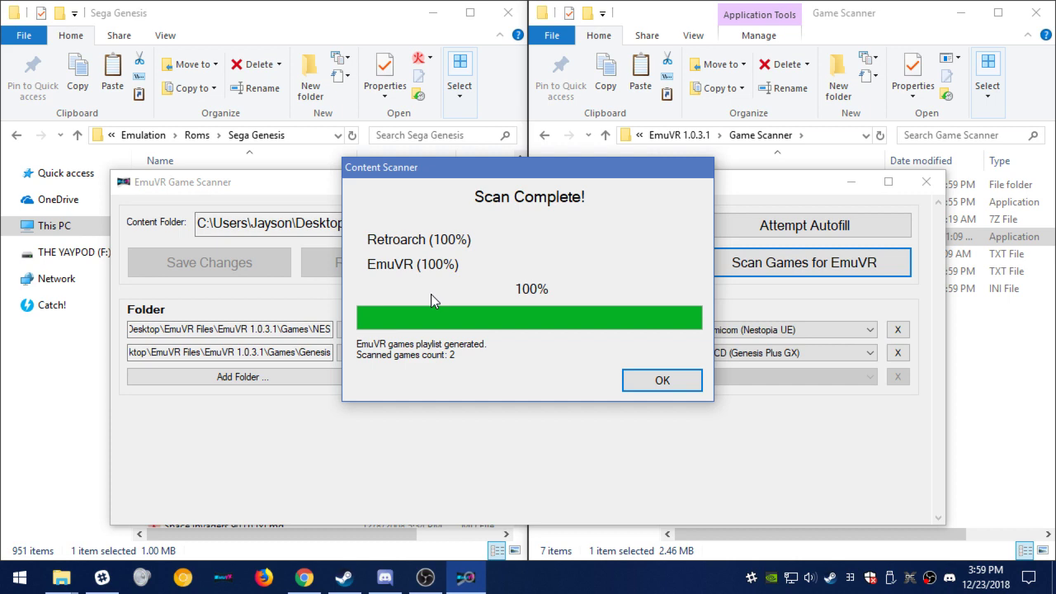
left_click(655, 386)
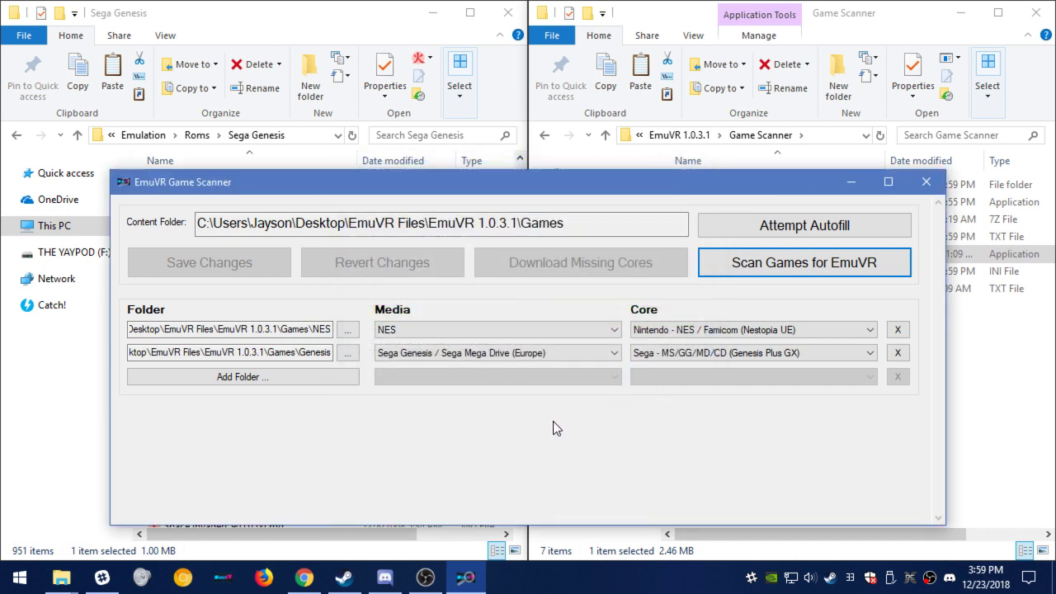
left_click(925, 182)
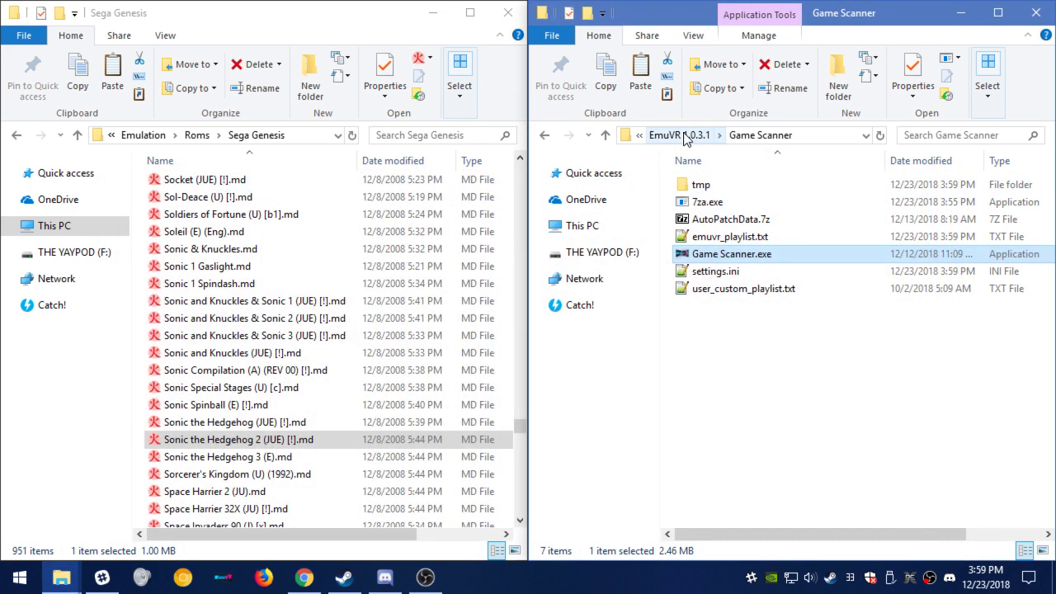
Go up to EmuVR 1.0.3.1 and start EmuVR again with Force Desktop.exe.
left_click(681, 135)
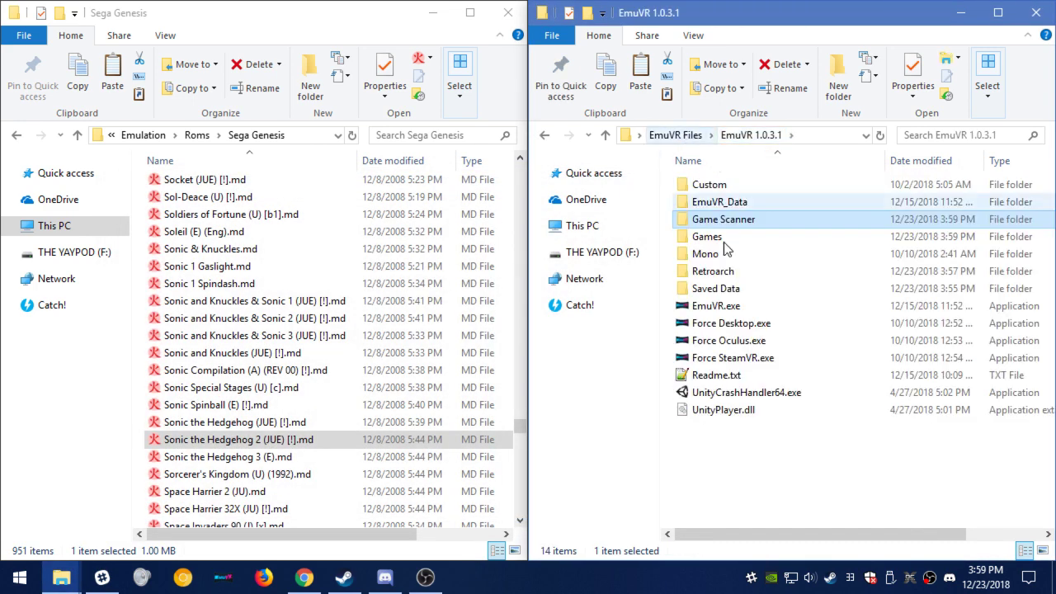
left_click(728, 325)
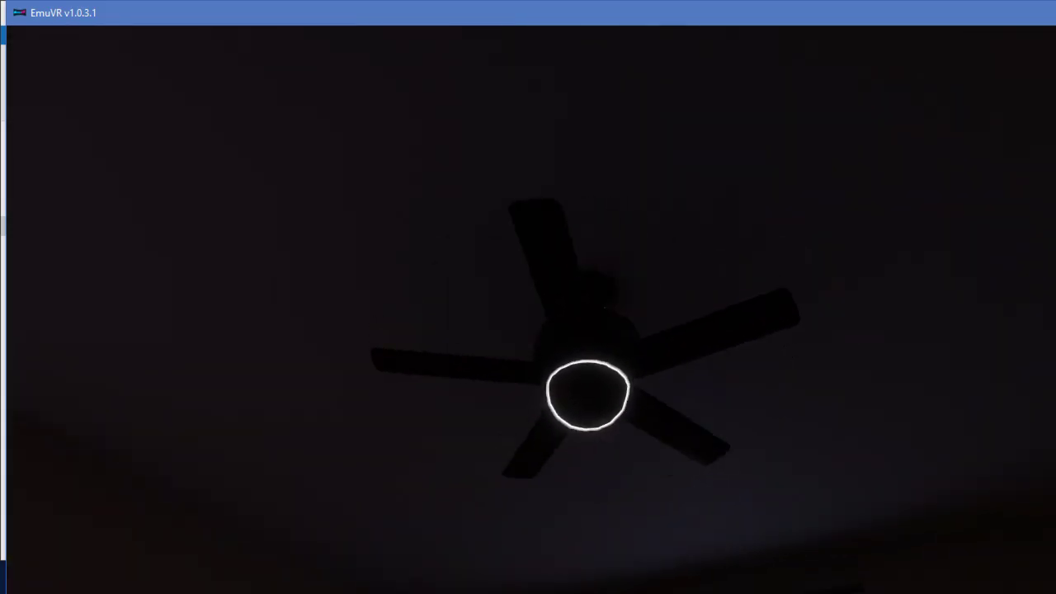
key("e")
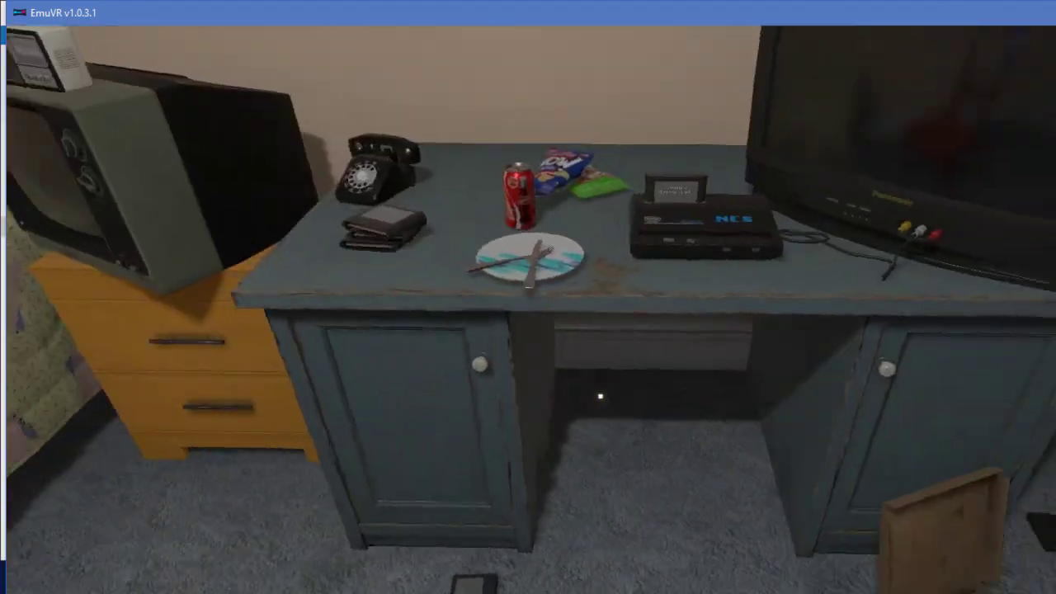
Turn on the room light, move between the NES and small TV, and watch Ghosts'n Goblins.
key("w")
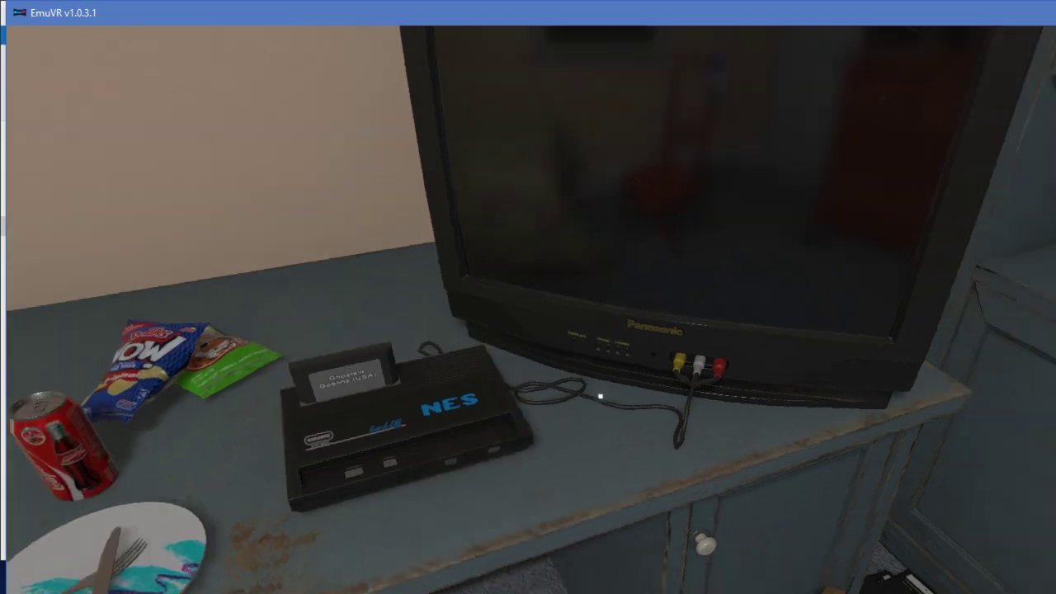
key("w")
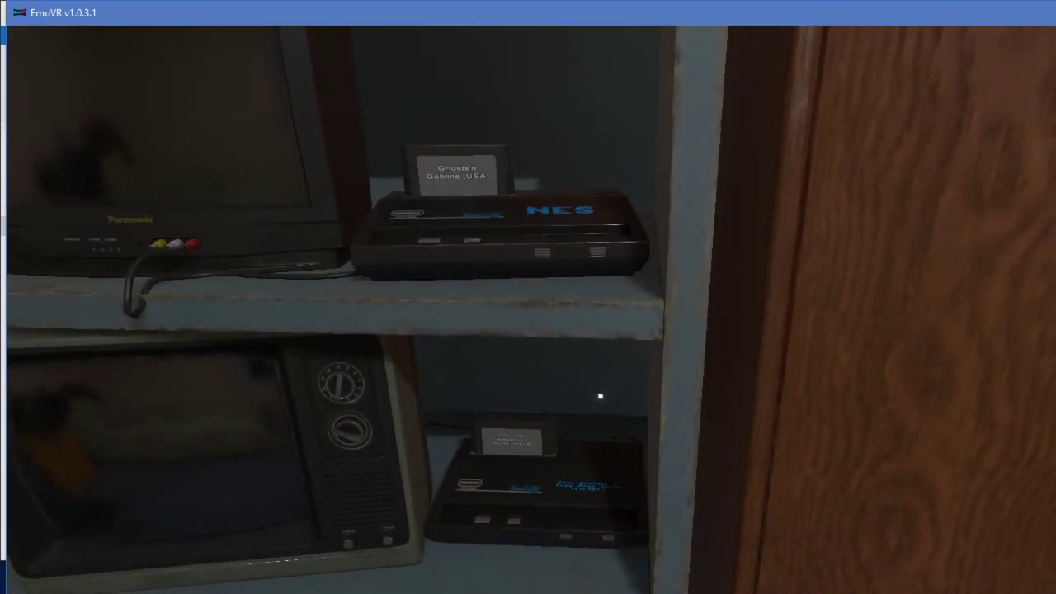
key("w")
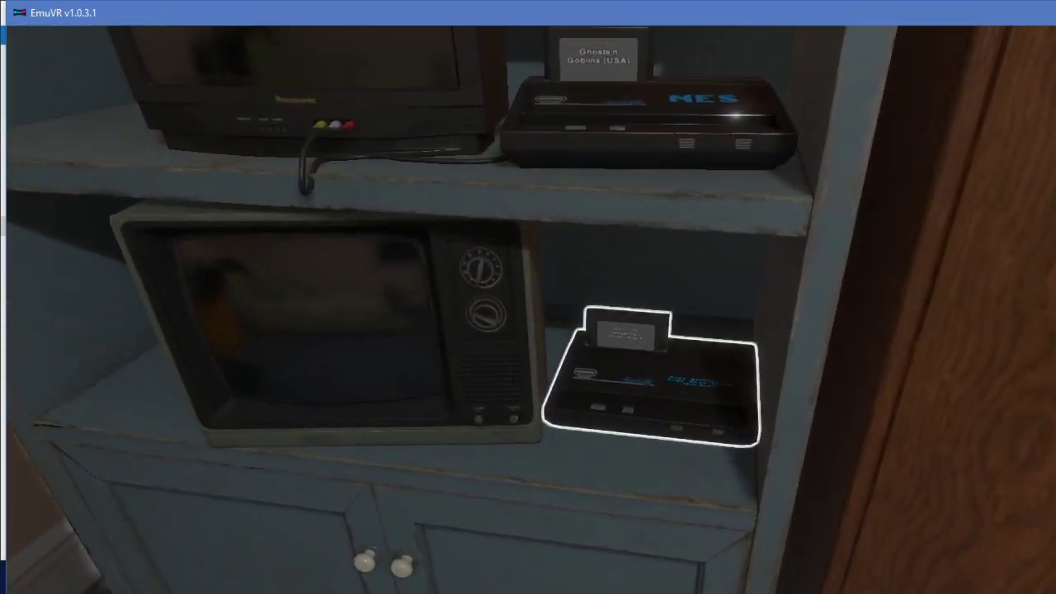
key("s")
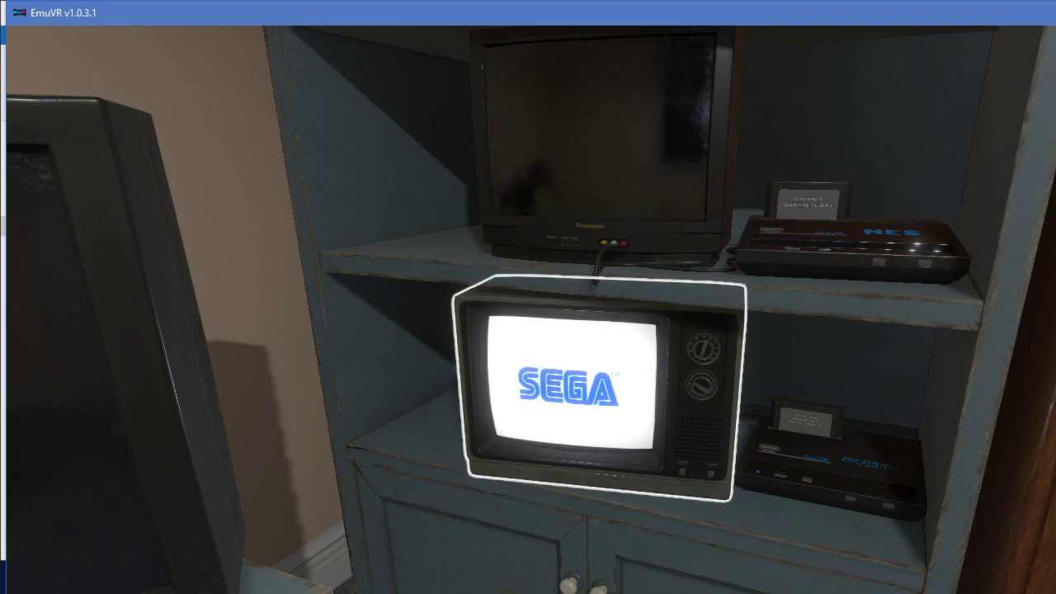
key("w")
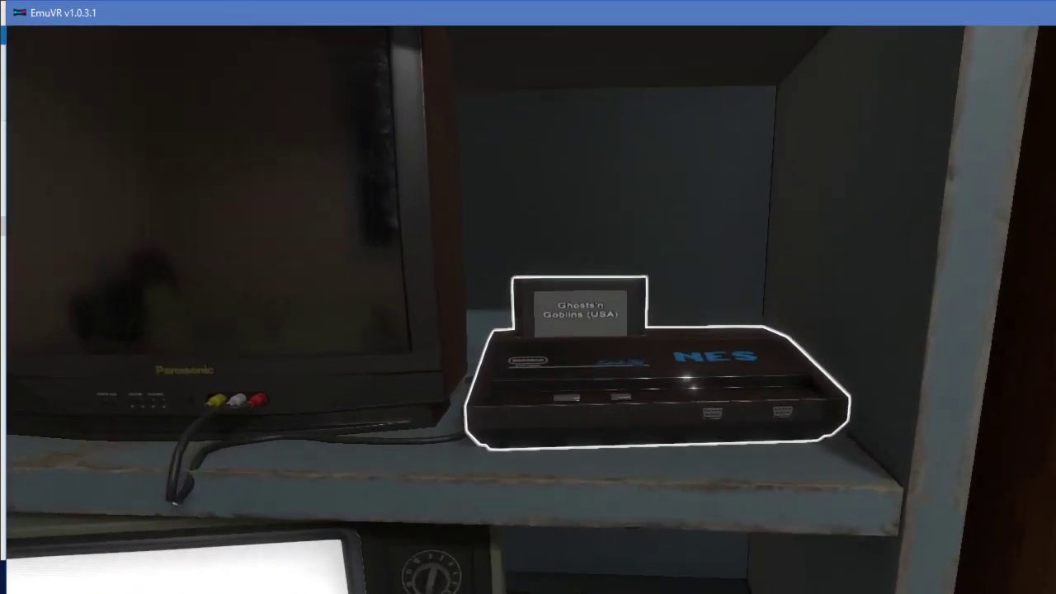
key("s")
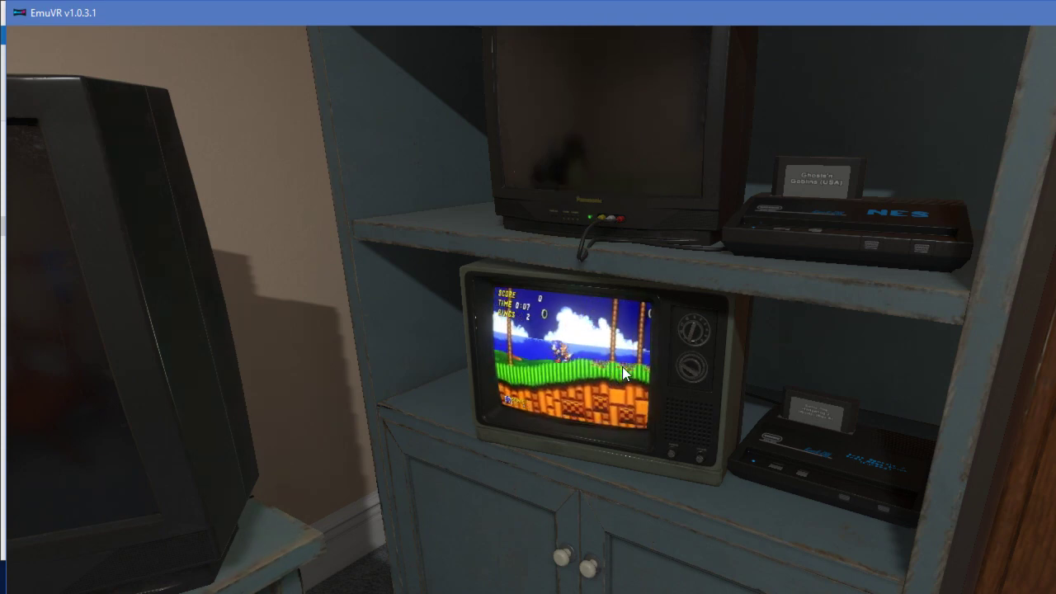
mouse_move(622, 366)
left_mouse_down()
mouse_move(601, 387)
mouse_move(412, 371)
mouse_move(578, 314)
mouse_move(594, 297)
left_mouse_up()
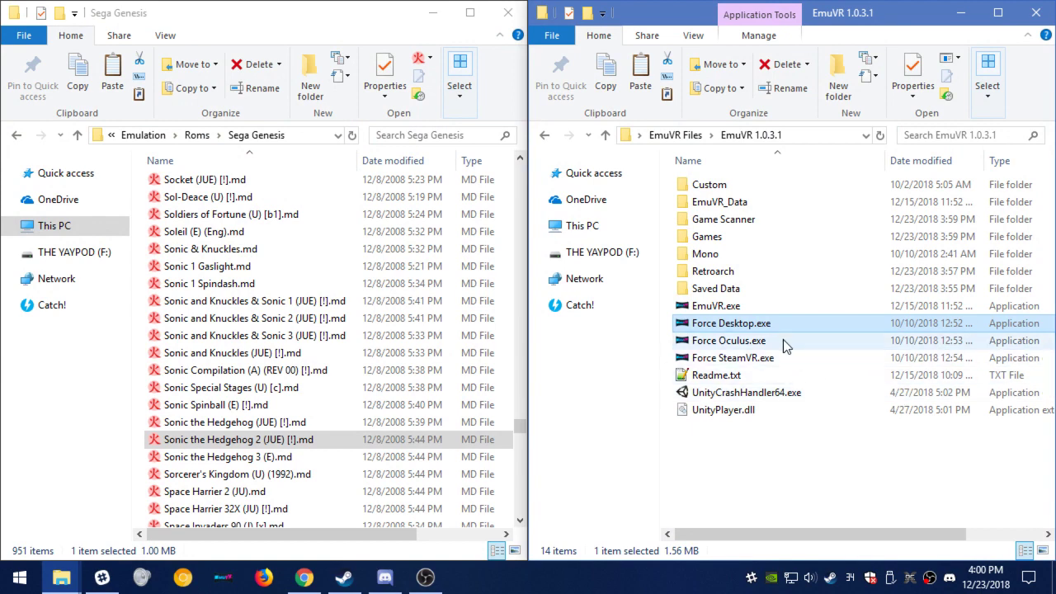
Open EmuVR's Games folder with Genesis and NES on the right, and go up to Roms on the left.
double_click(735, 226)
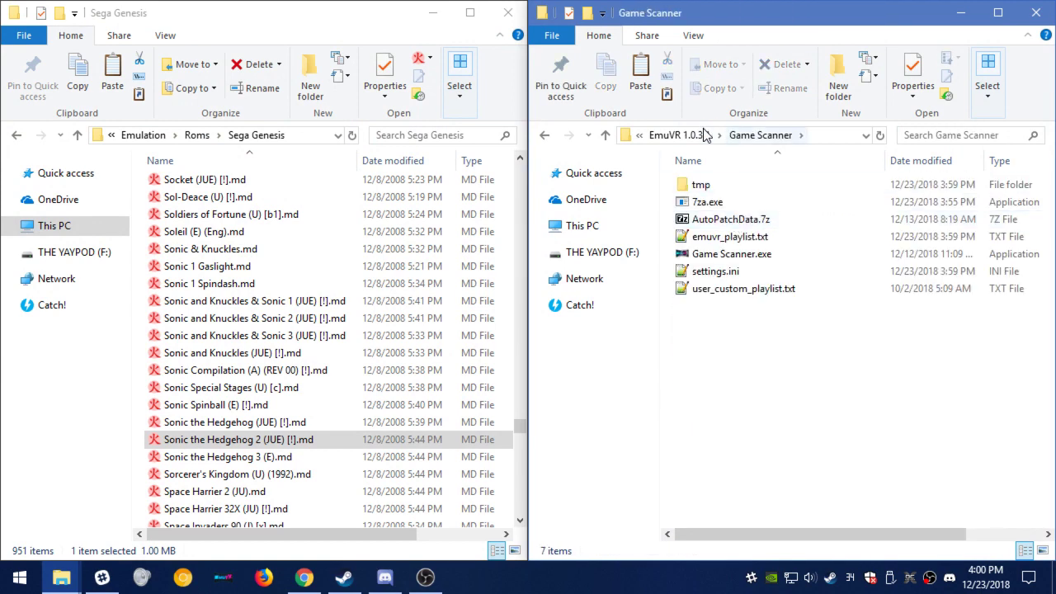
left_click(684, 134)
double_click(726, 237)
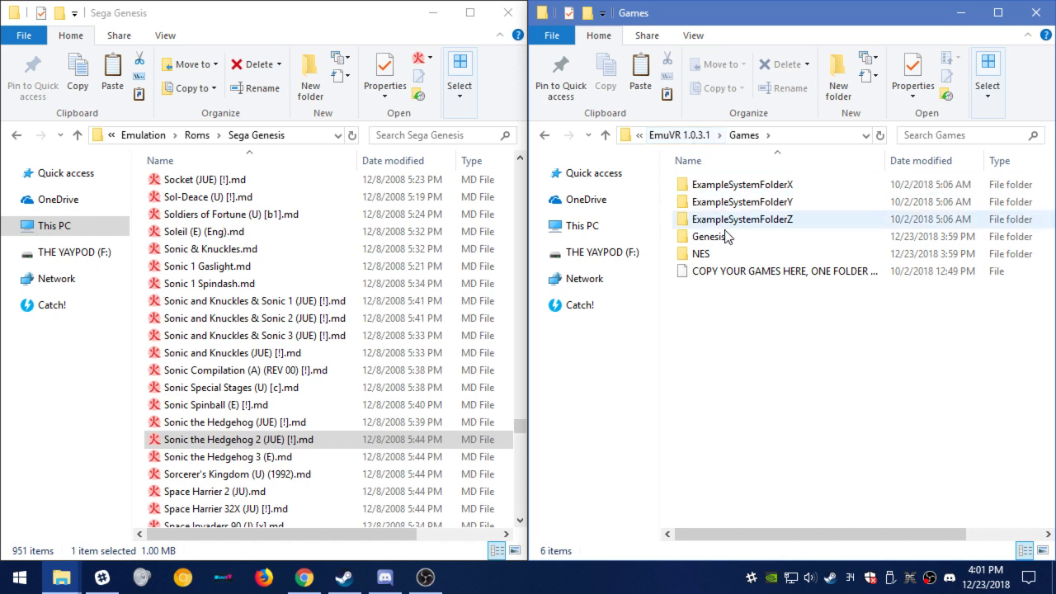
left_click(701, 254)
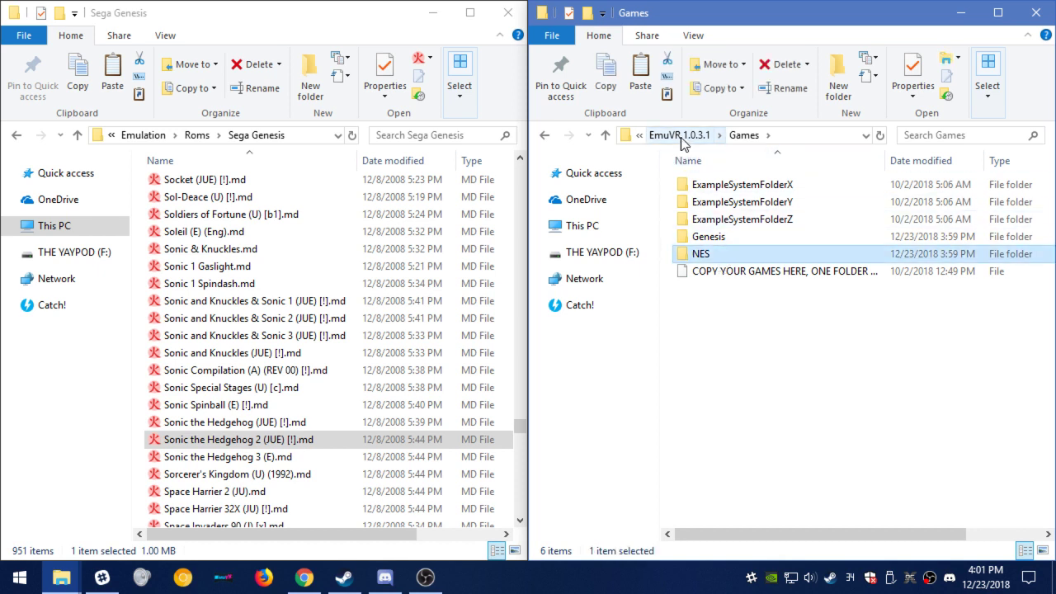
left_click(196, 135)
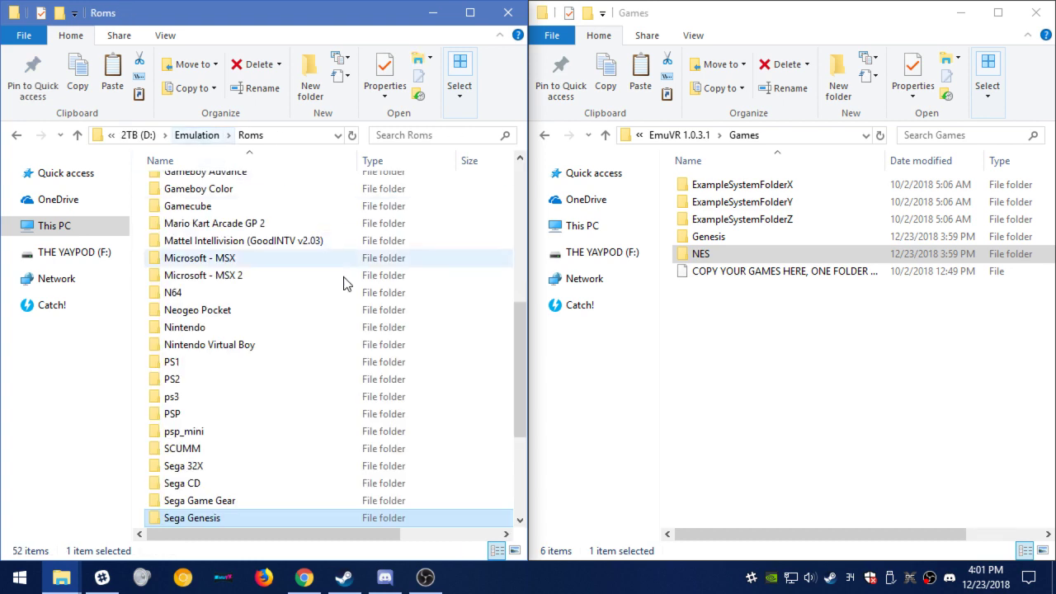
Open the PS1 ROM folder and scroll past Colin McRae Rally 2.0 and I.Q - Intelligent Qube.
left_click(195, 358)
double_click(190, 365)
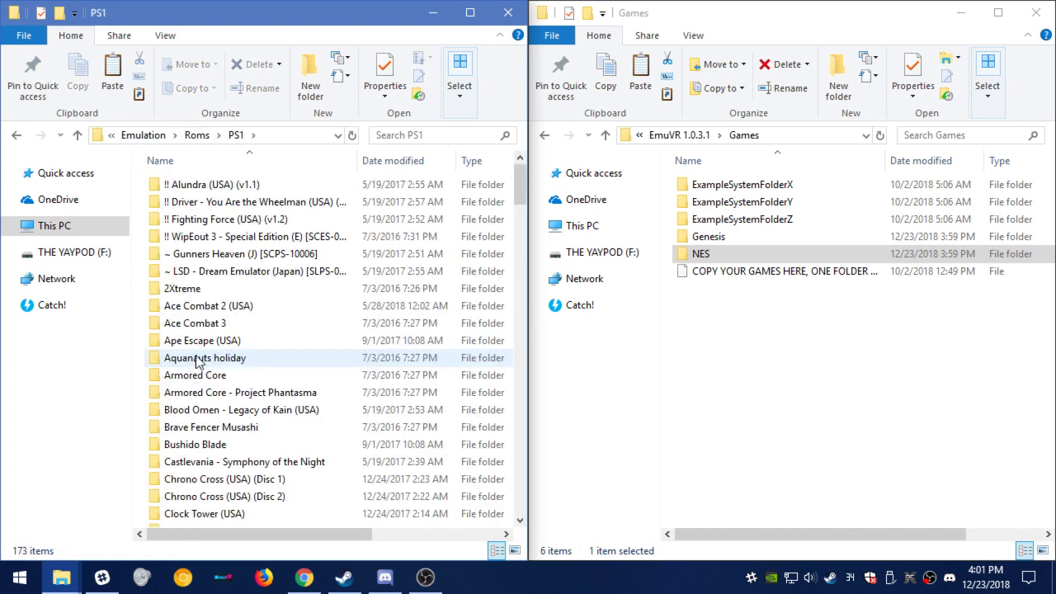
scroll(266, 403, "down", 2)
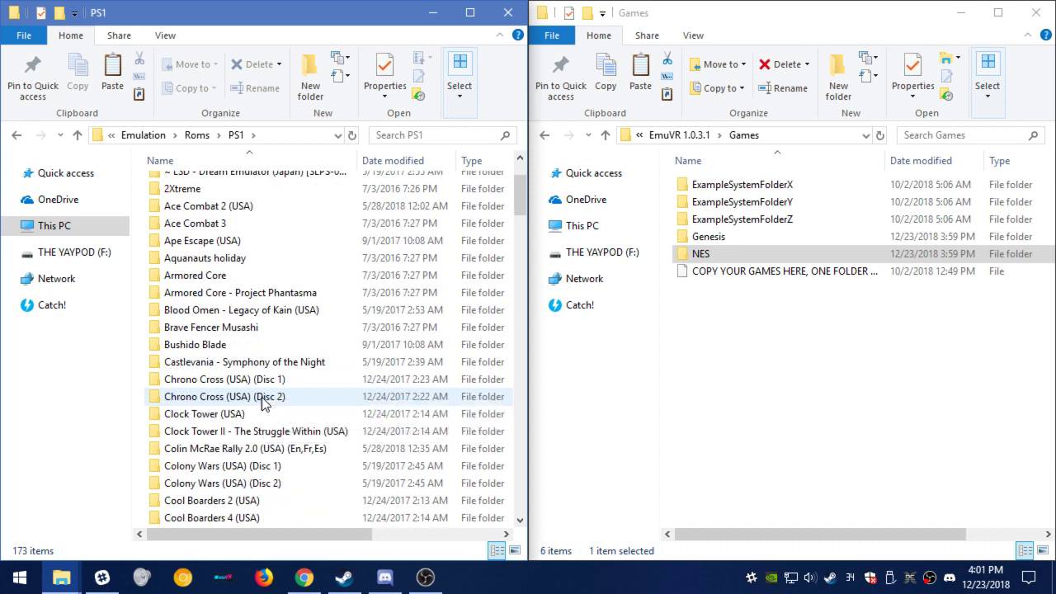
left_click(223, 446)
scroll(223, 446, "down", 13)
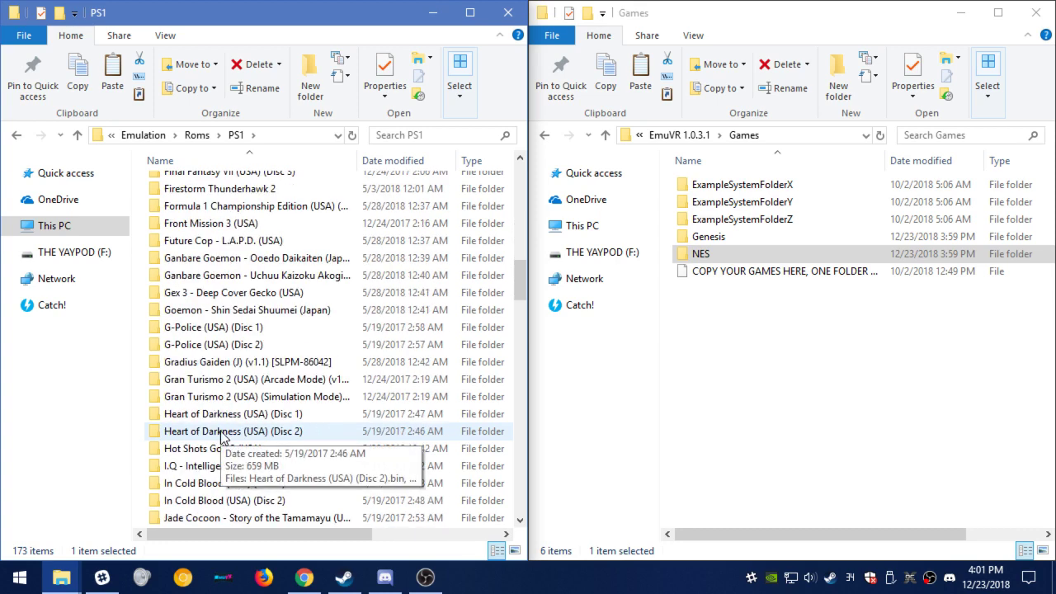
left_click(183, 465)
scroll(186, 458, "down", 5)
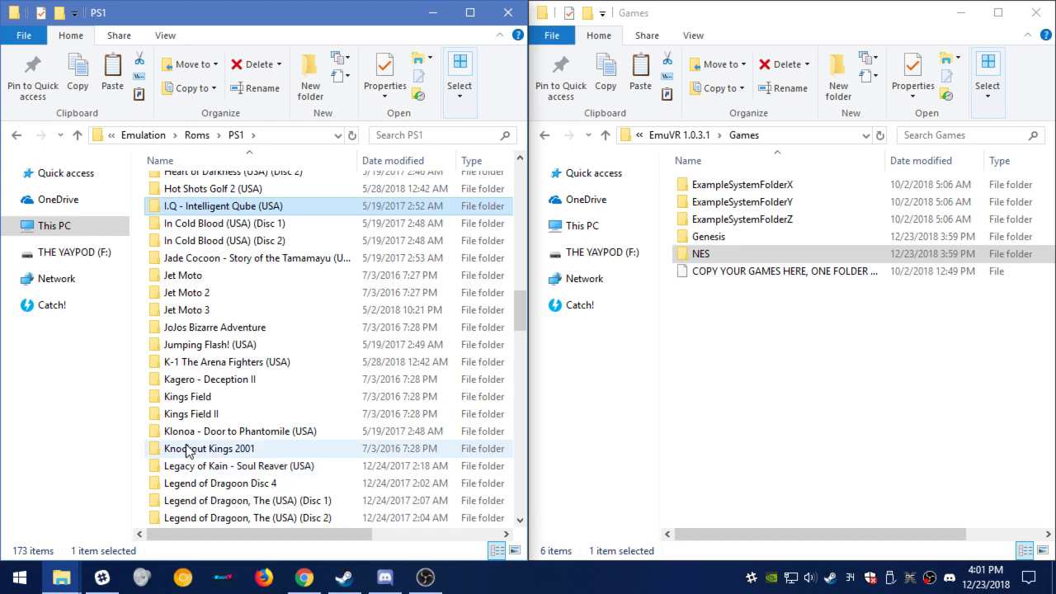
scroll(187, 452, "down", 20)
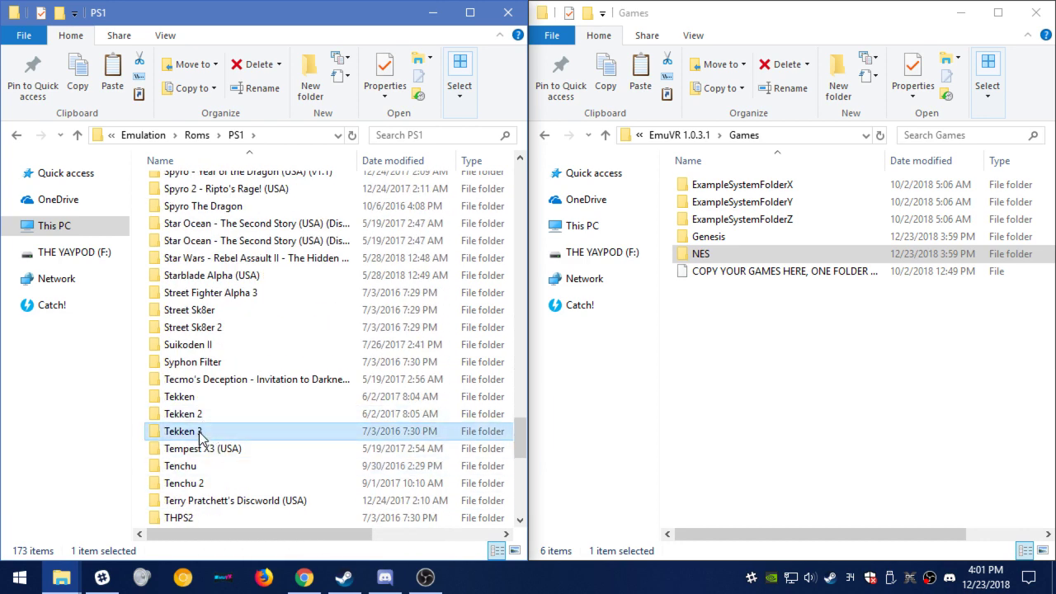
Create a new PS1 folder inside EmuVR's Games folder.
right_click(702, 329)
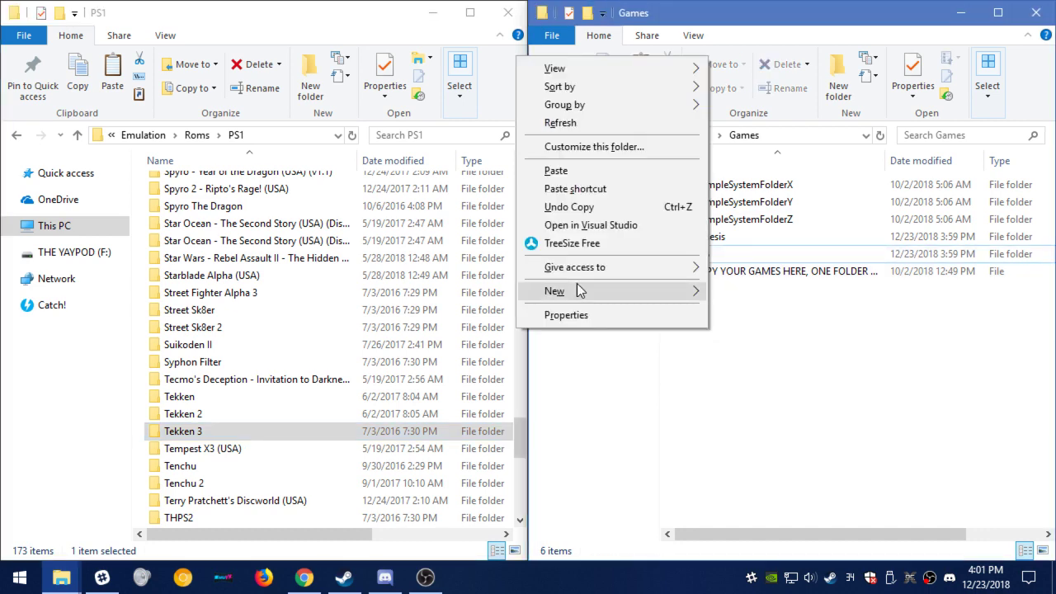
mouse_move(675, 305)
left_click(745, 293)
type("PS1")
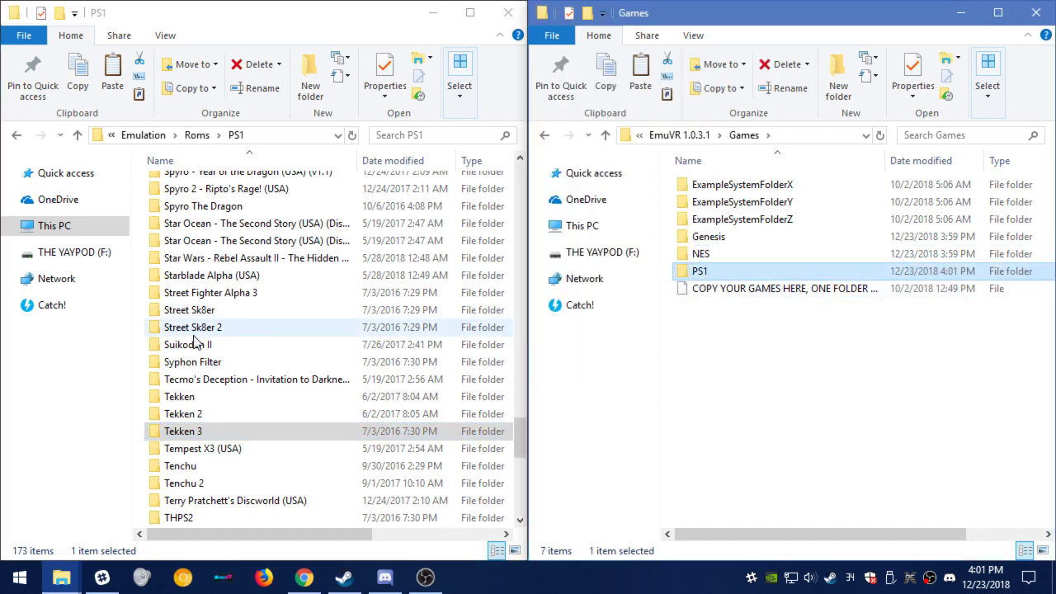
Check the Tekken 3 folder's game files and return to the PS1 ROM list.
double_click(198, 430)
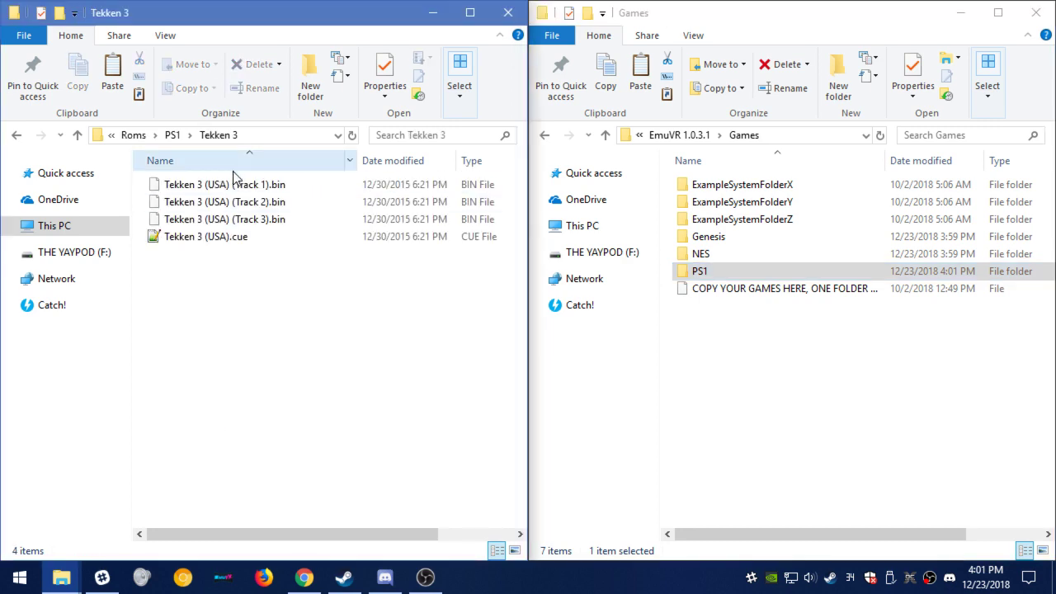
left_click(173, 135)
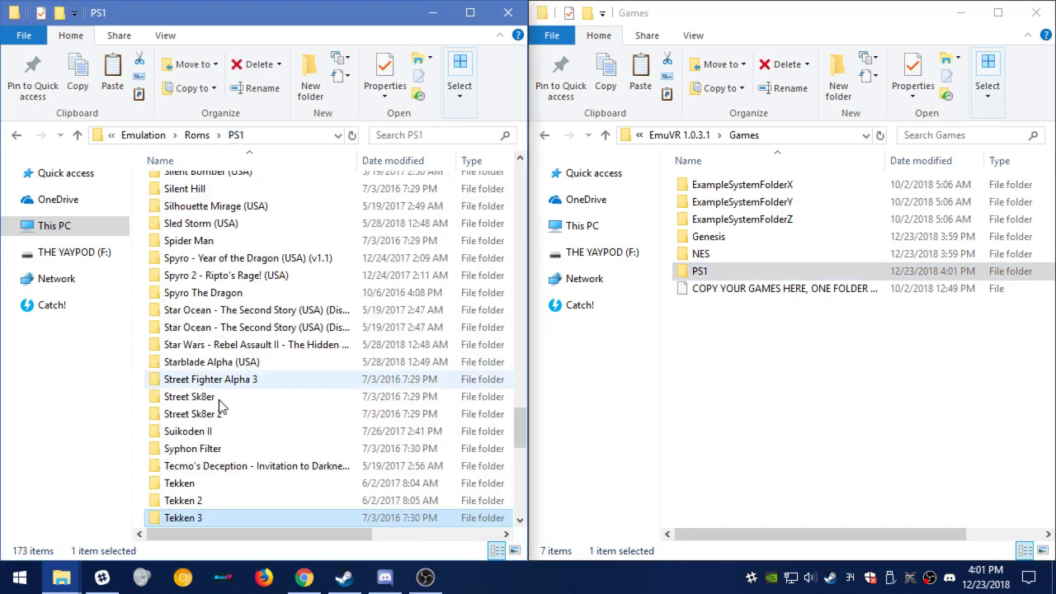
double_click(201, 519)
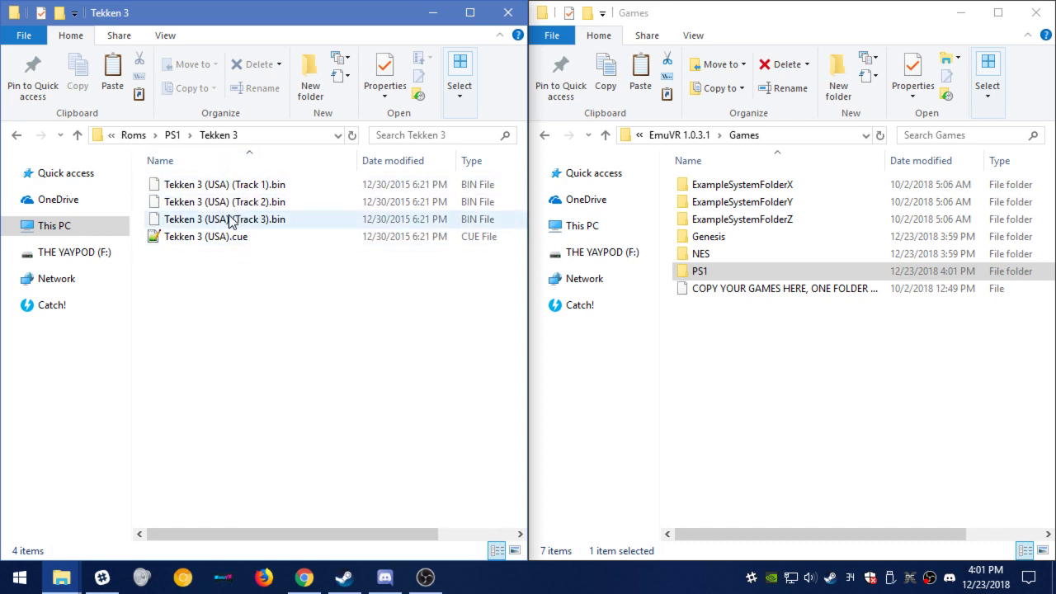
left_click(172, 135)
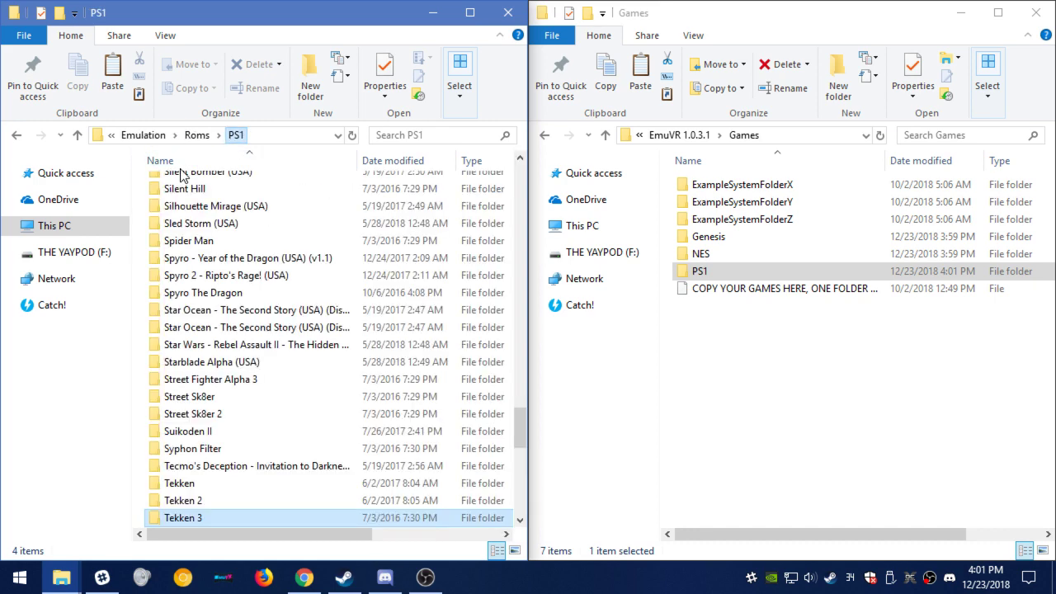
Copy the Tekken 3 folder into EmuVR's new PS1 folder.
right_click(195, 518)
left_click(84, 443)
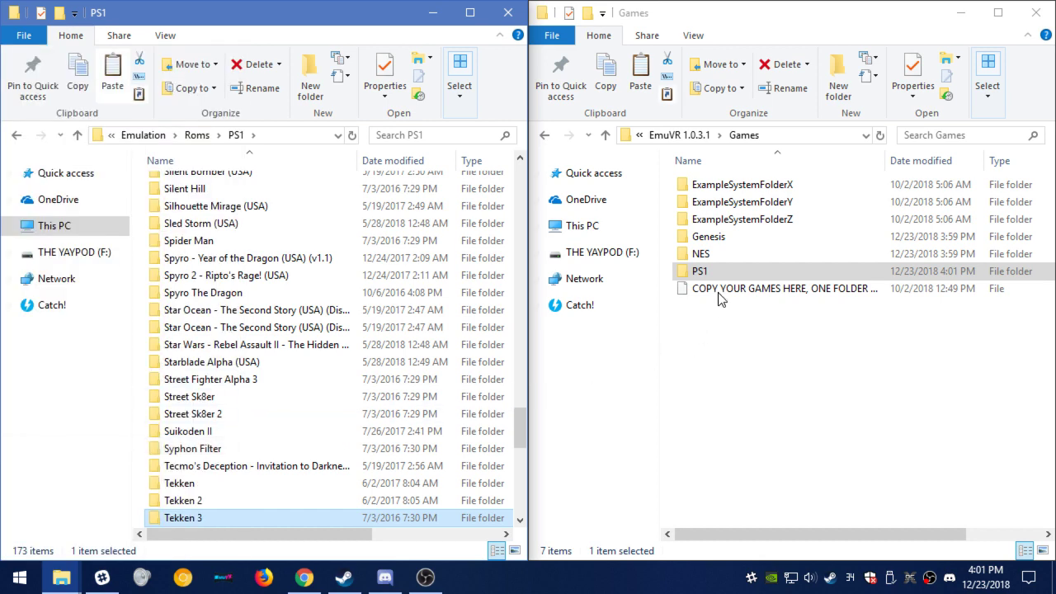
double_click(724, 270)
right_click(742, 305)
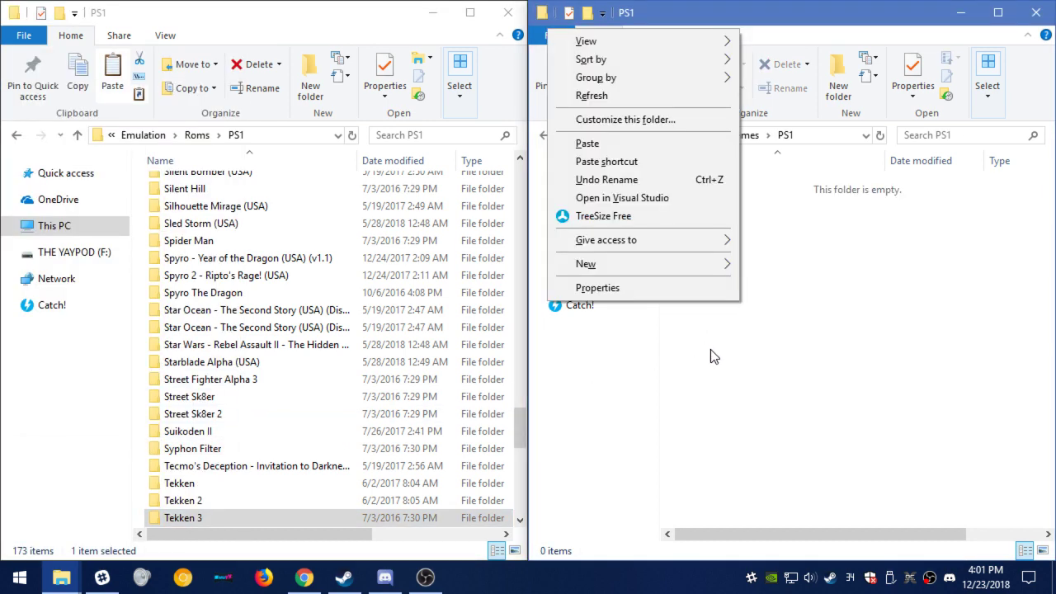
left_click(618, 143)
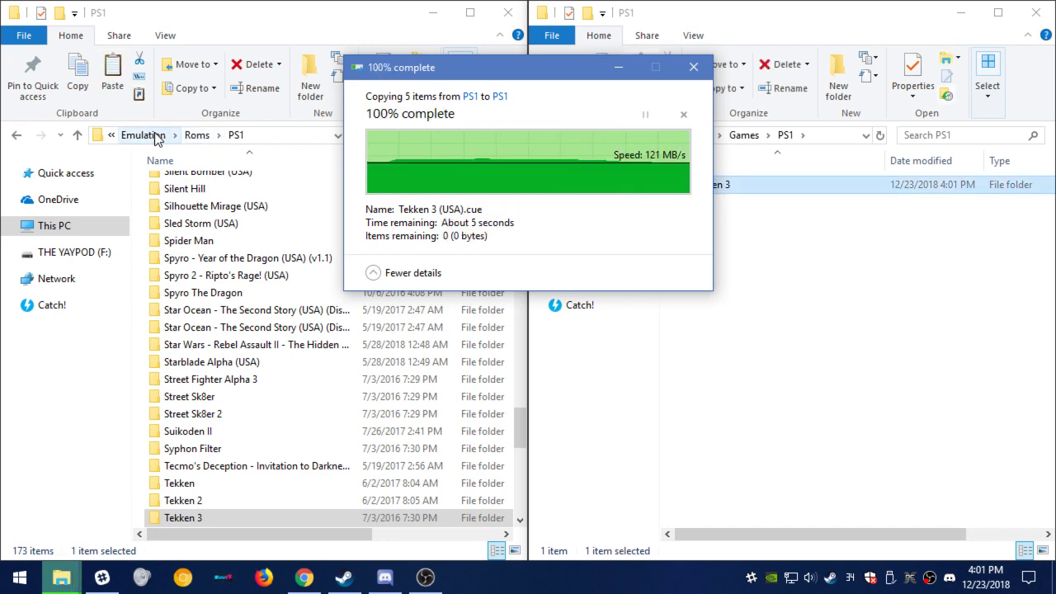
Browse into Emulation\Emulators\Retroarch and inspect the BIOS files in its system folder.
left_click(159, 136)
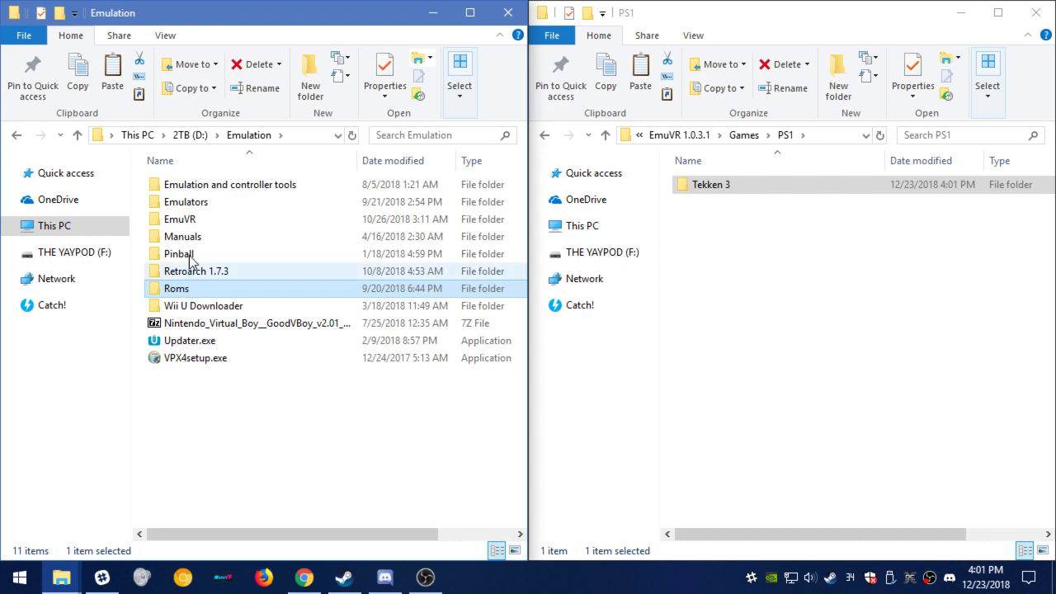
double_click(197, 203)
scroll(238, 401, "down", 8)
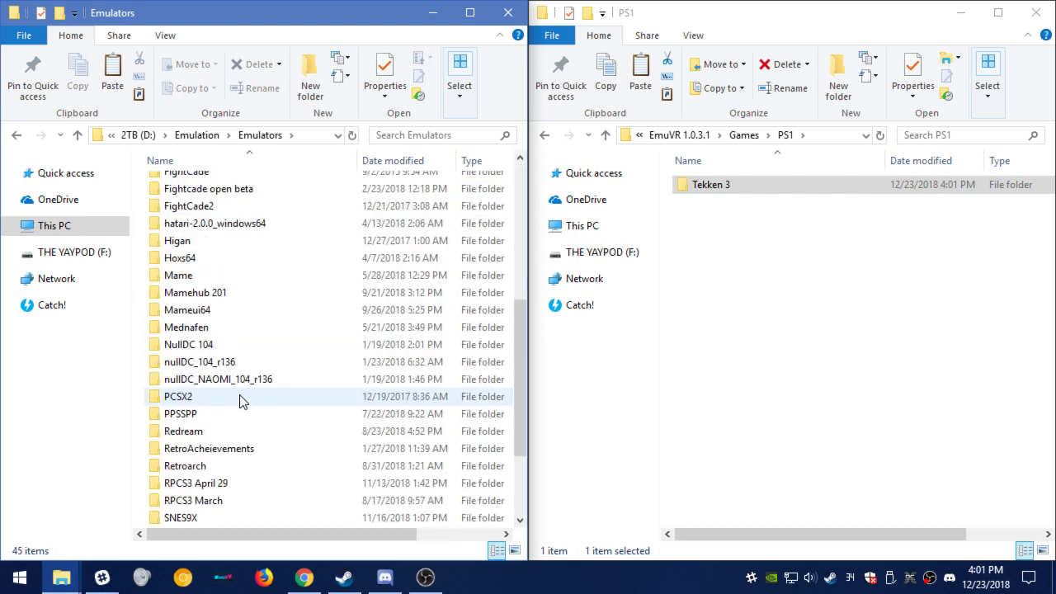
left_click(182, 349)
double_click(181, 346)
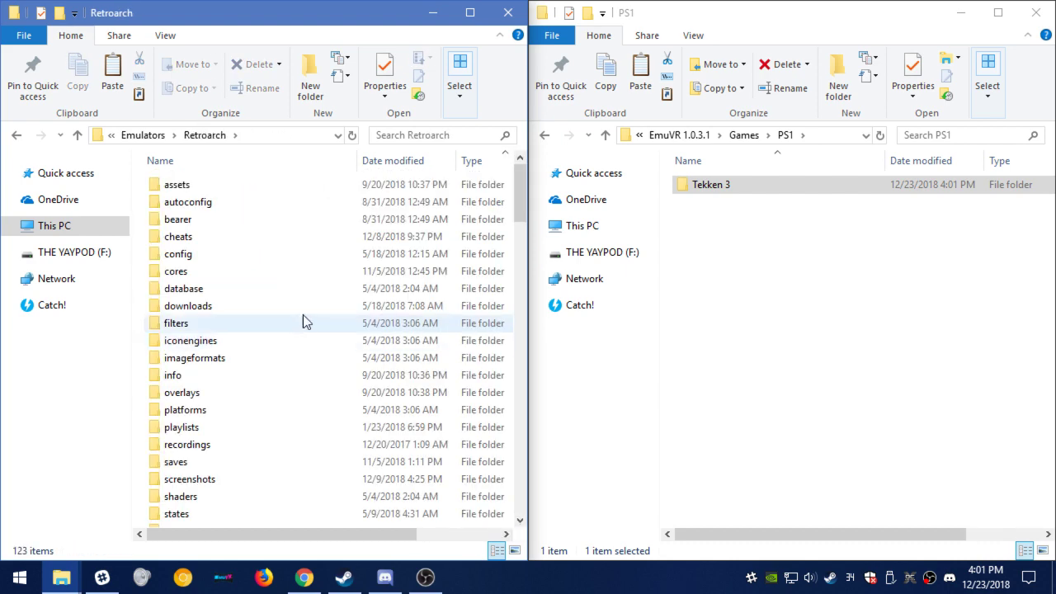
scroll(250, 482, "down", 4)
double_click(179, 346)
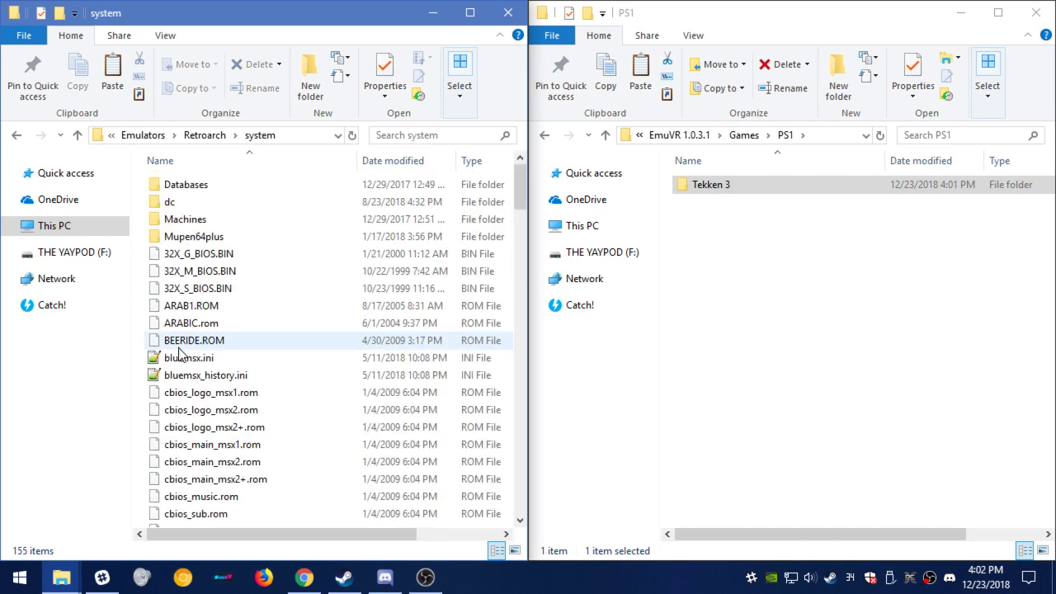
scroll(288, 395, "down", 10)
scroll(288, 416, "down", 20)
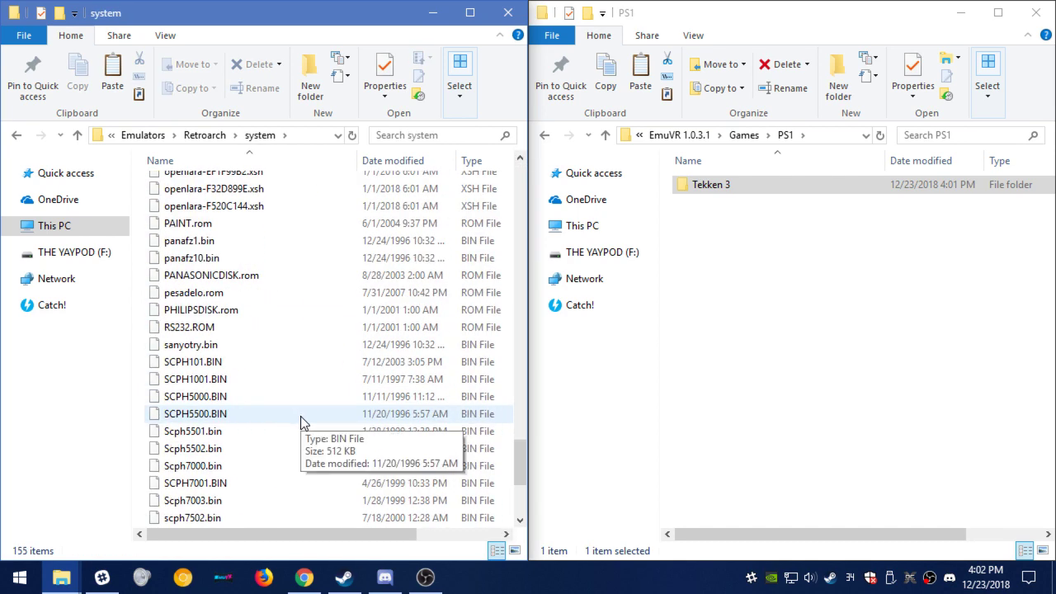
scroll(301, 416, "down", 4)
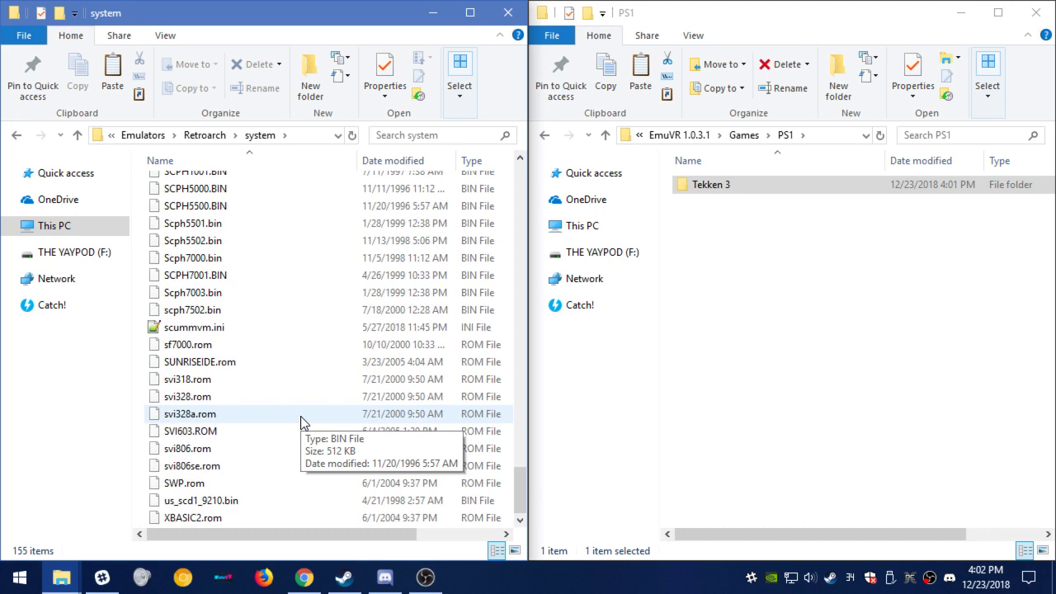
Copy Retroarch's system folder and check EmuVR's own Retroarch system folder.
left_click(204, 135)
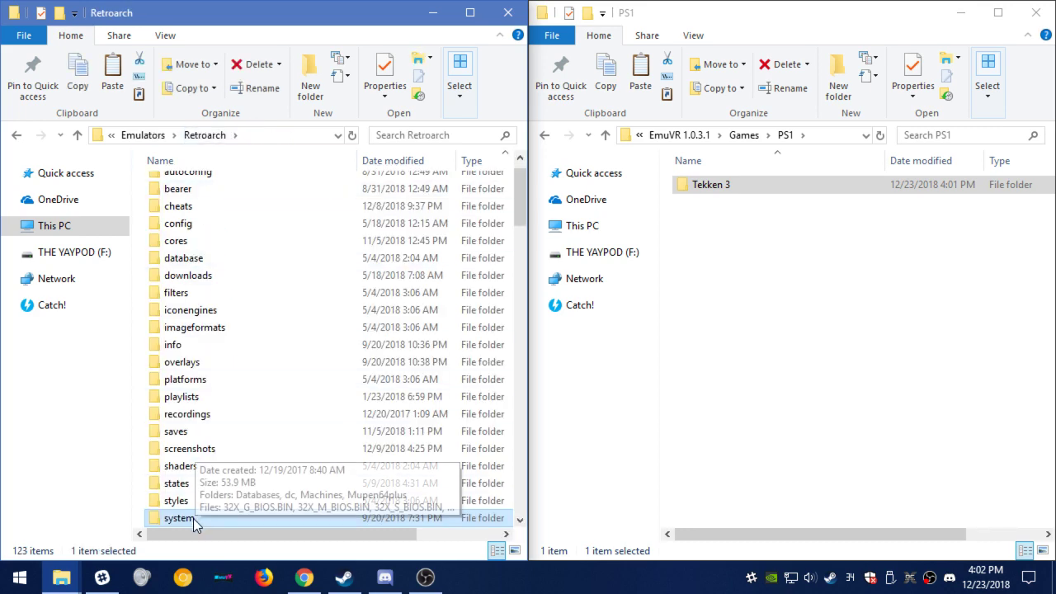
right_click(193, 518)
left_click(120, 446)
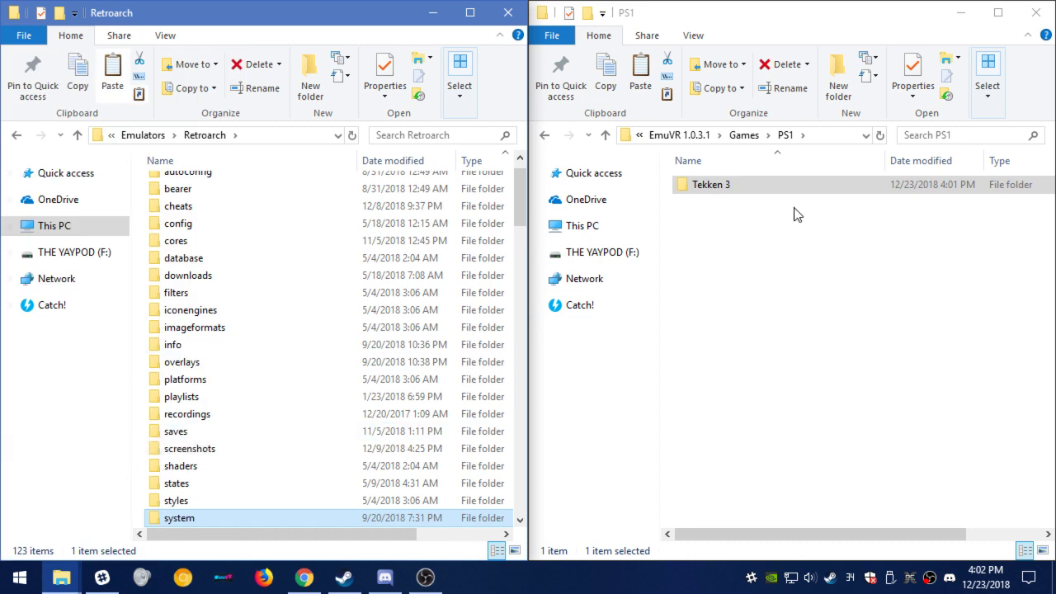
left_click(697, 137)
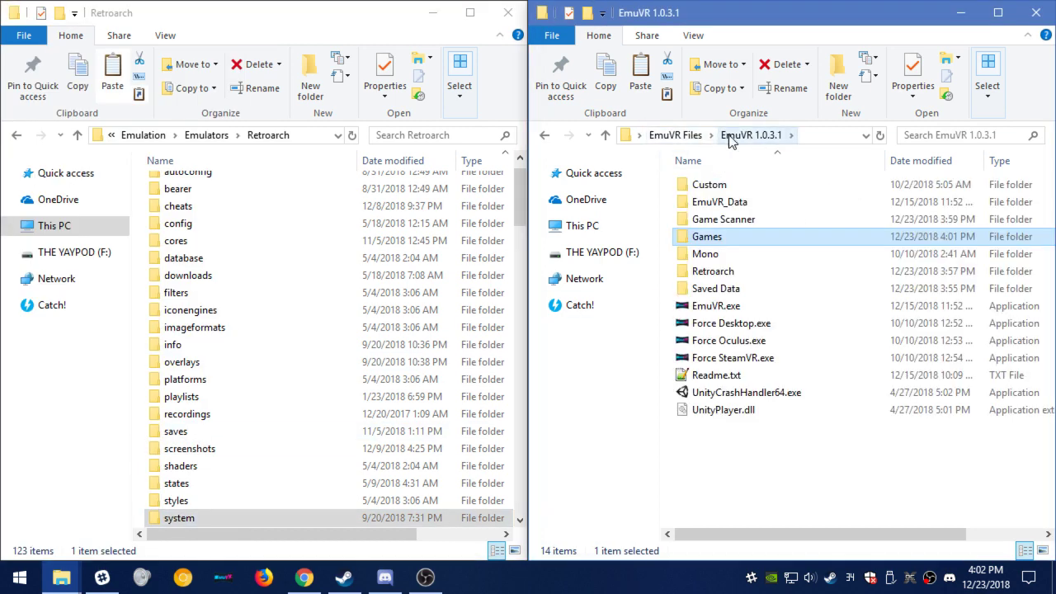
double_click(714, 273)
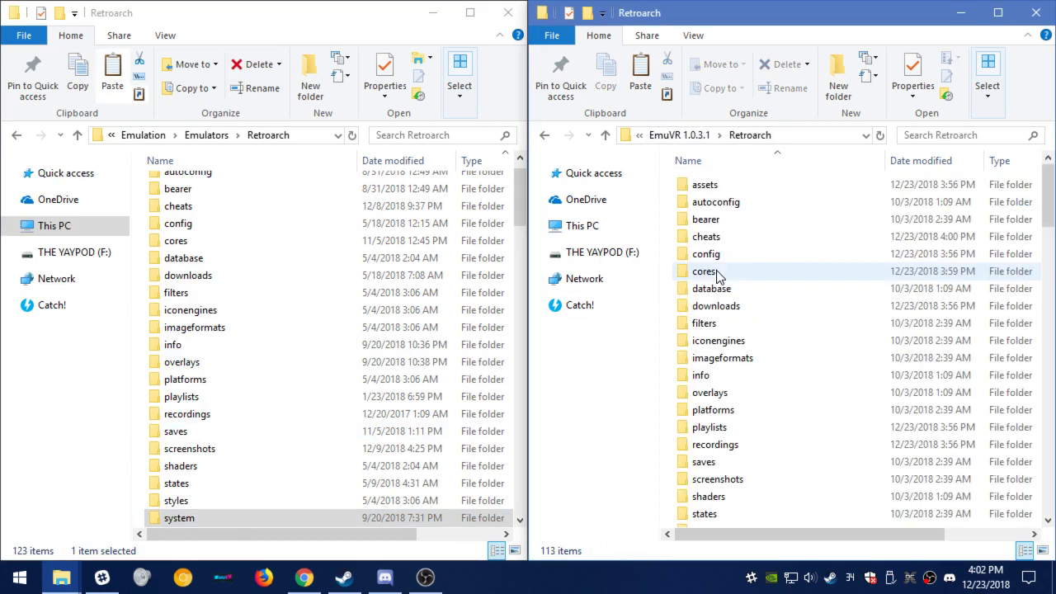
scroll(692, 462, "down", 7)
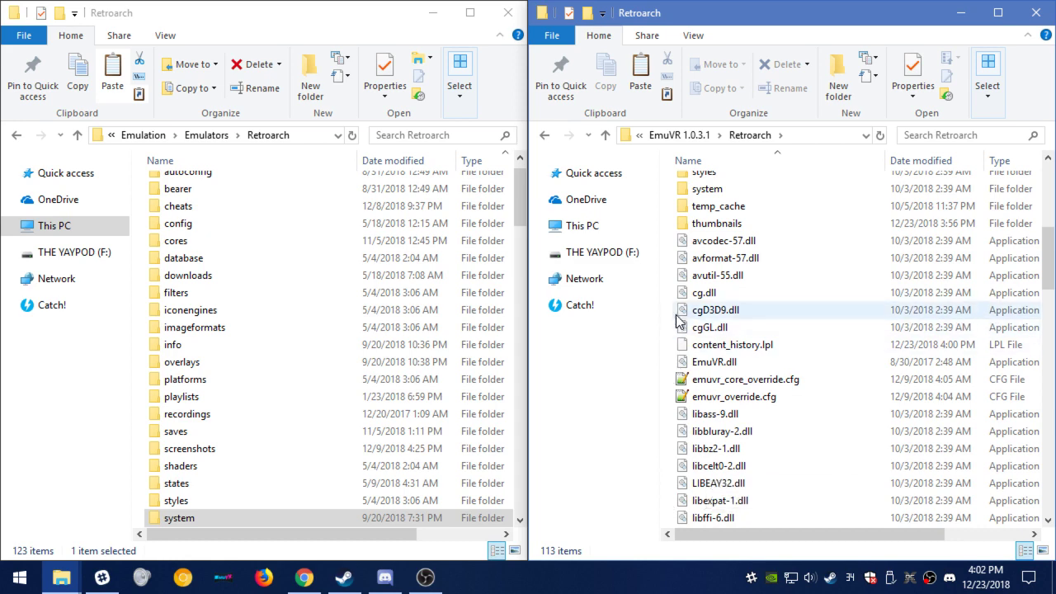
double_click(707, 189)
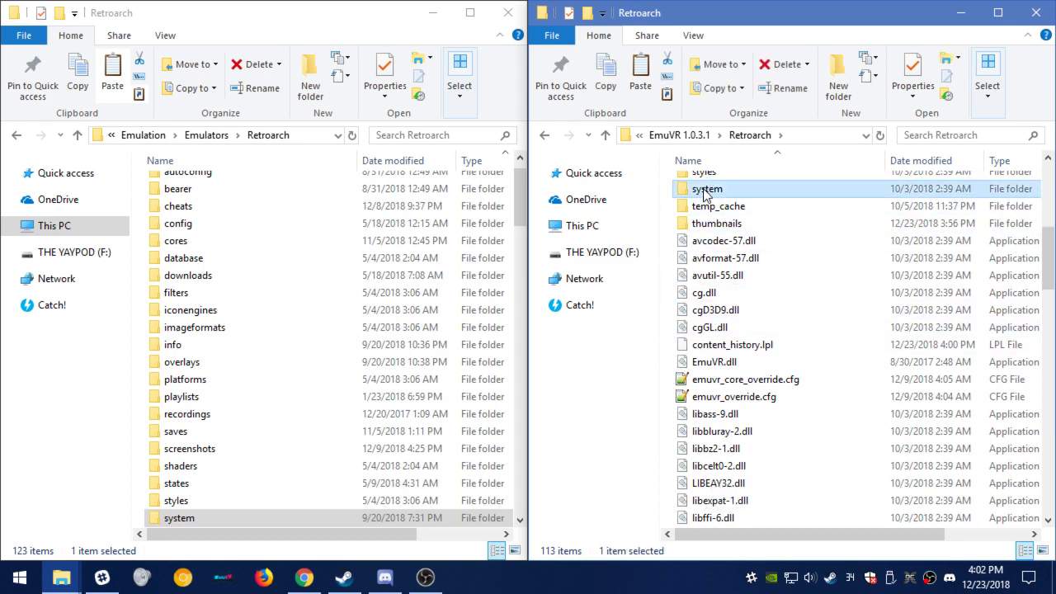
Paste the copied system folder into EmuVR 1.0.3.1's Retroarch folder.
left_click(751, 138)
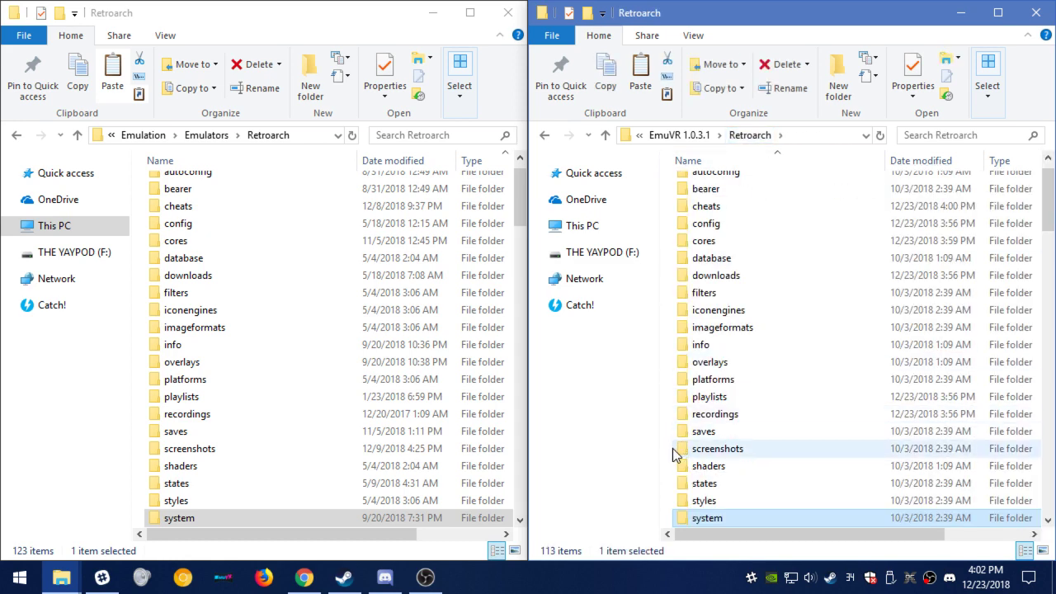
scroll(681, 454, "down", 6)
right_click(681, 455)
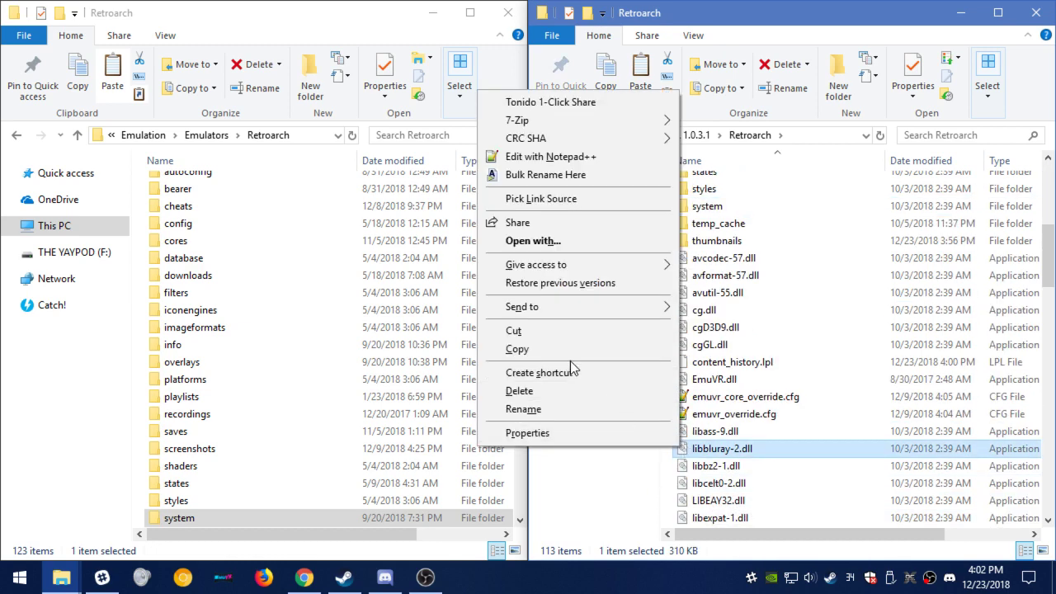
right_click(675, 491)
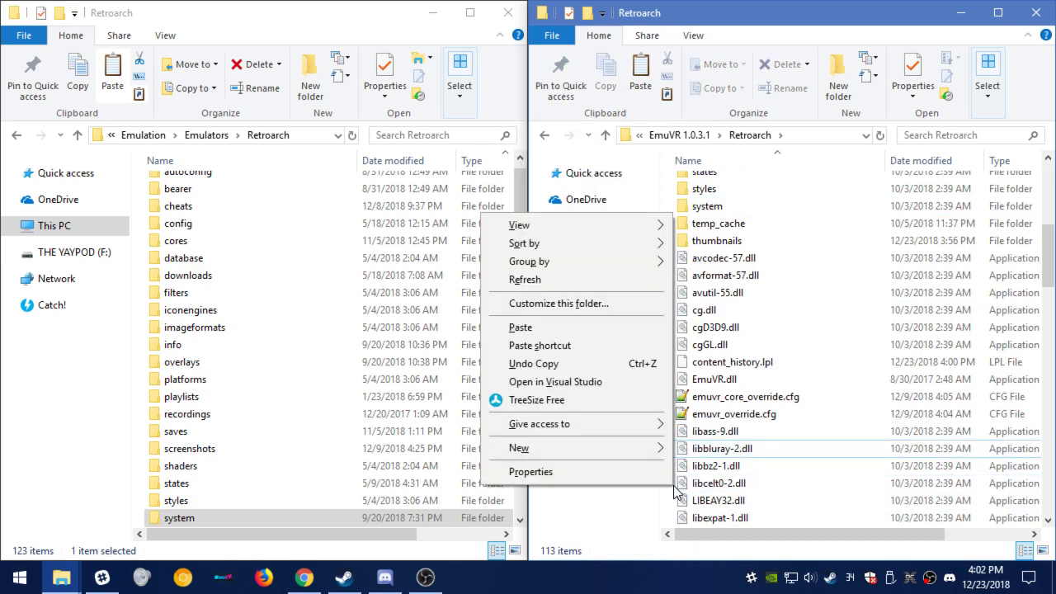
left_click(568, 326)
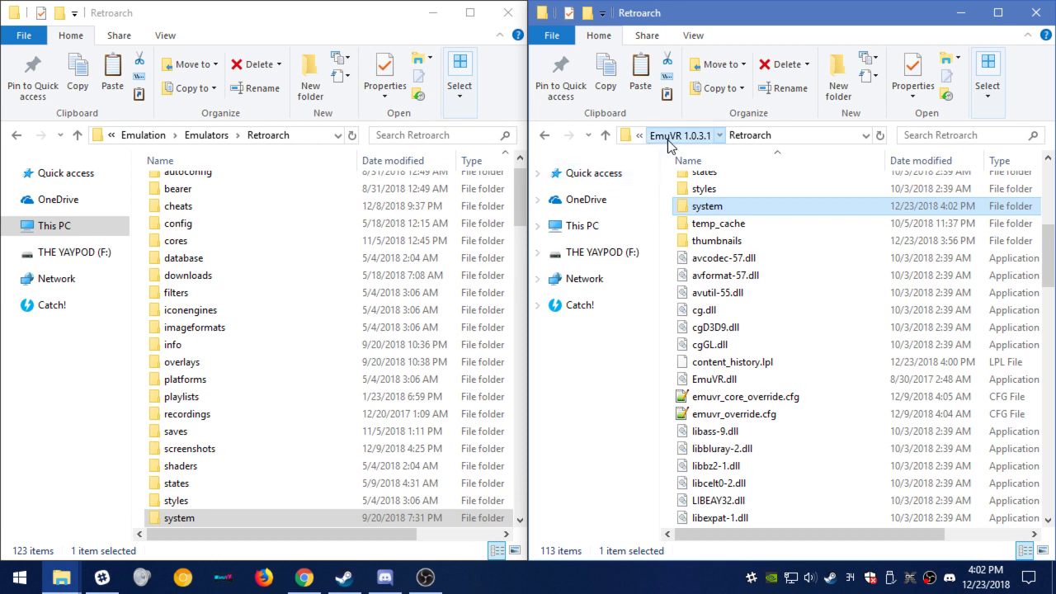
left_click(670, 137)
Launch EmuVR in desktop mode, confirm NES and Sega Genesis are listed, then quit with Alt+F4.
left_click(744, 330)
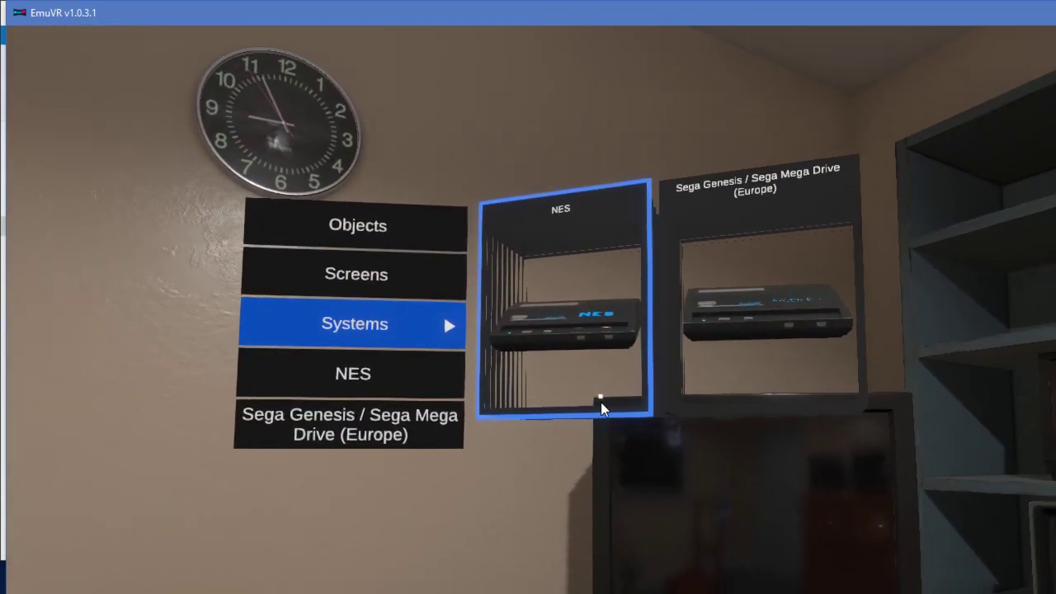
key("alt+F4")
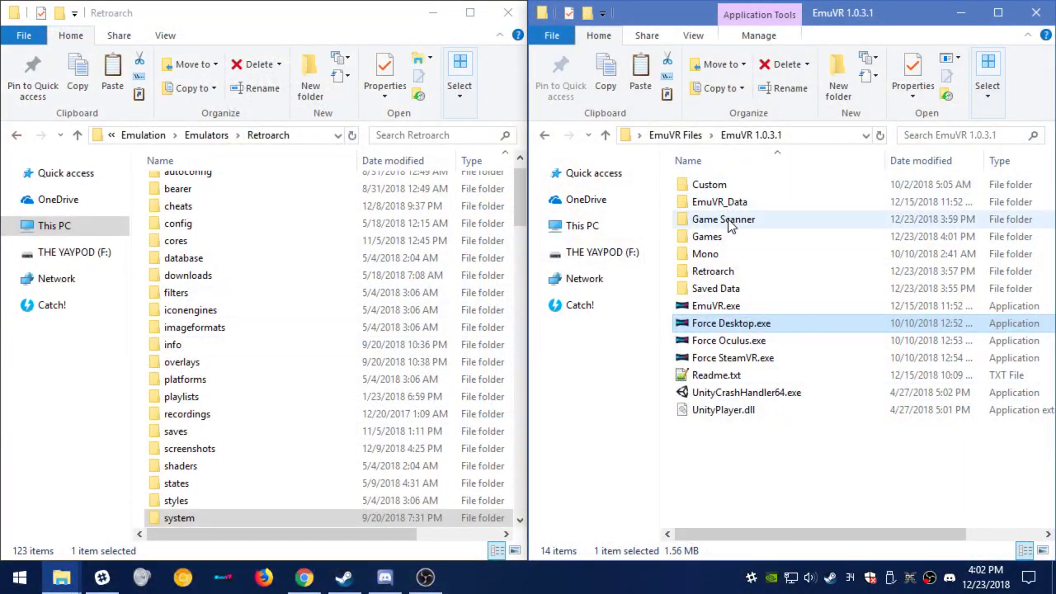
Launch the EmuVR Game Scanner and add the PS1 folder as a saved game folder.
double_click(724, 220)
double_click(725, 256)
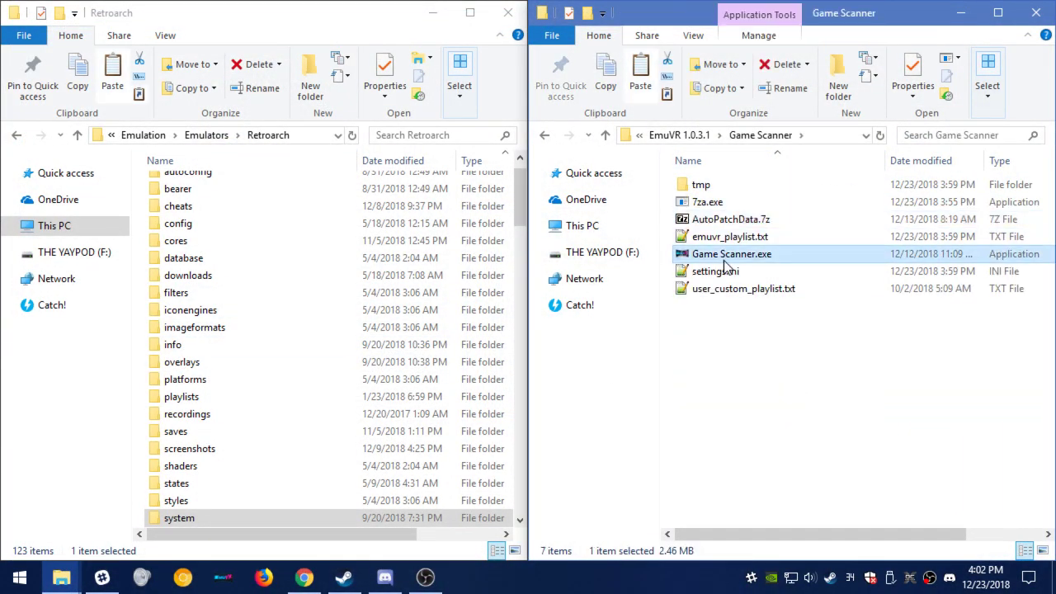
left_click(252, 367)
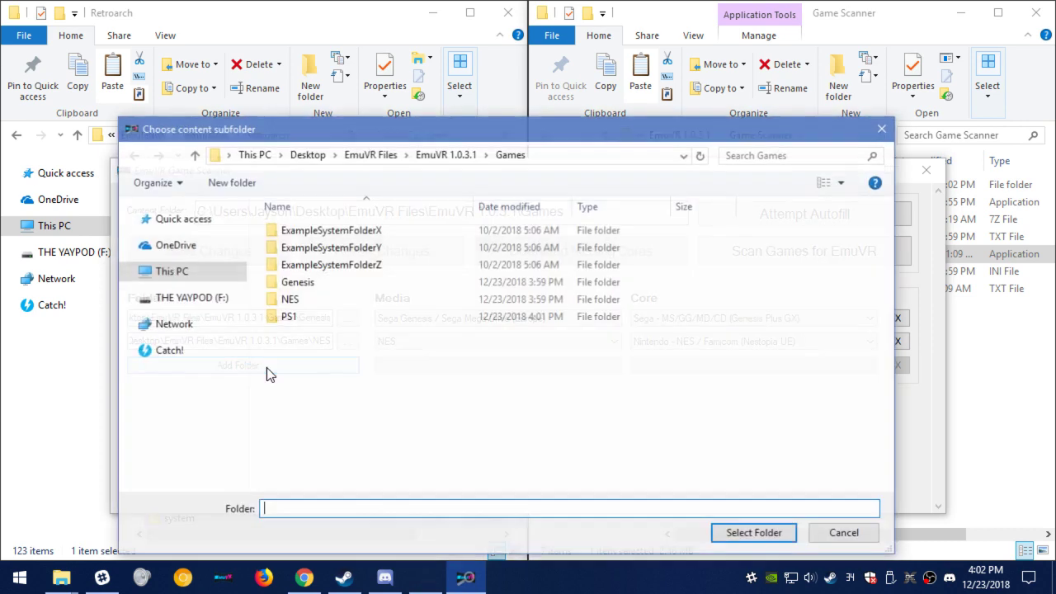
left_click(300, 315)
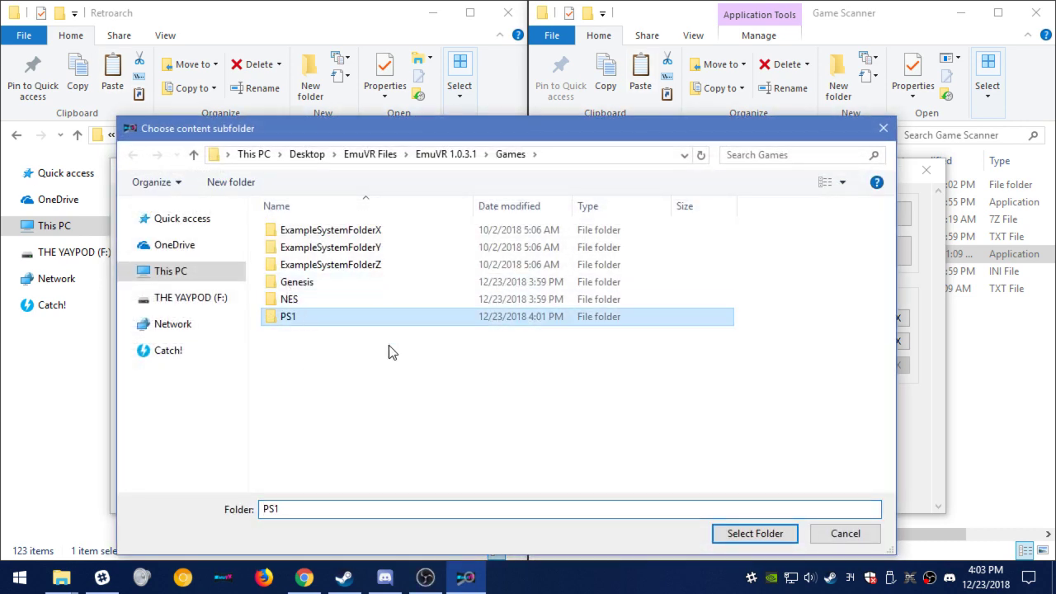
left_click(762, 535)
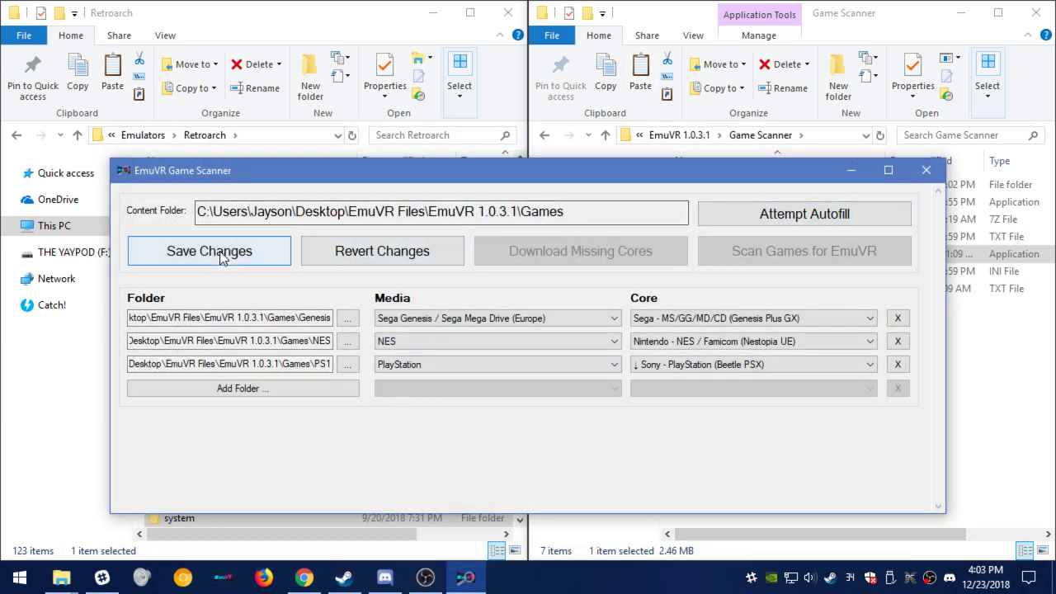
left_click(216, 254)
Download the missing Beetle PSX core, scan games for EmuVR, and close the scanner.
left_click(548, 251)
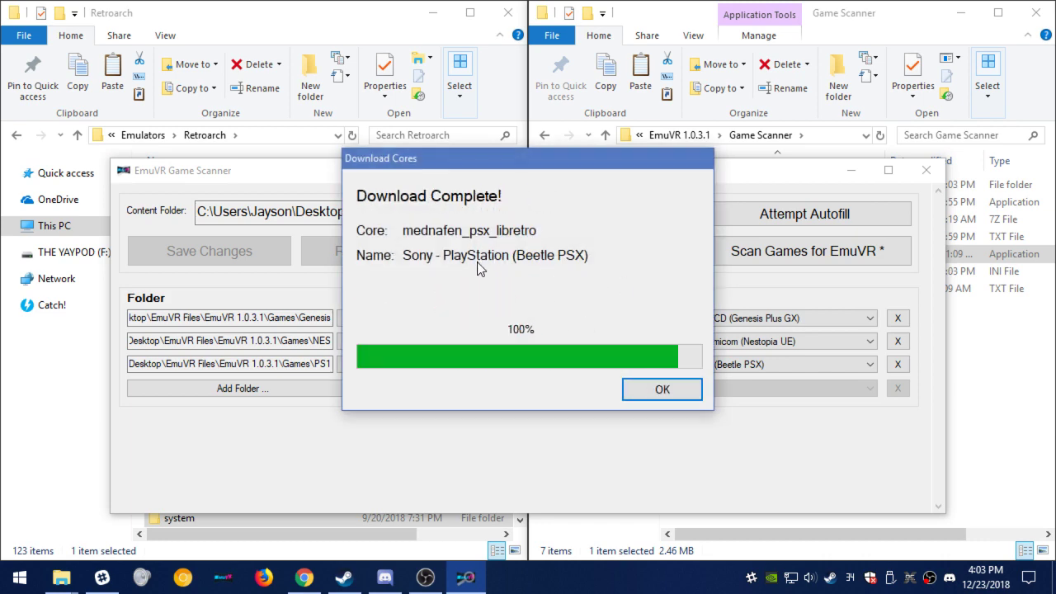
left_click(652, 394)
left_click(827, 251)
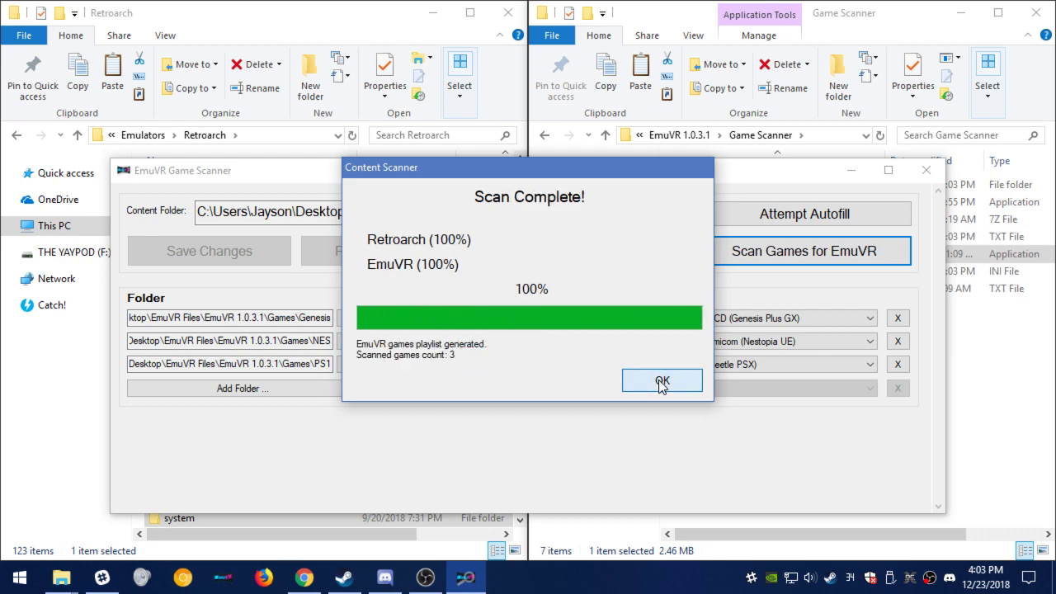
left_click(663, 383)
left_click(934, 171)
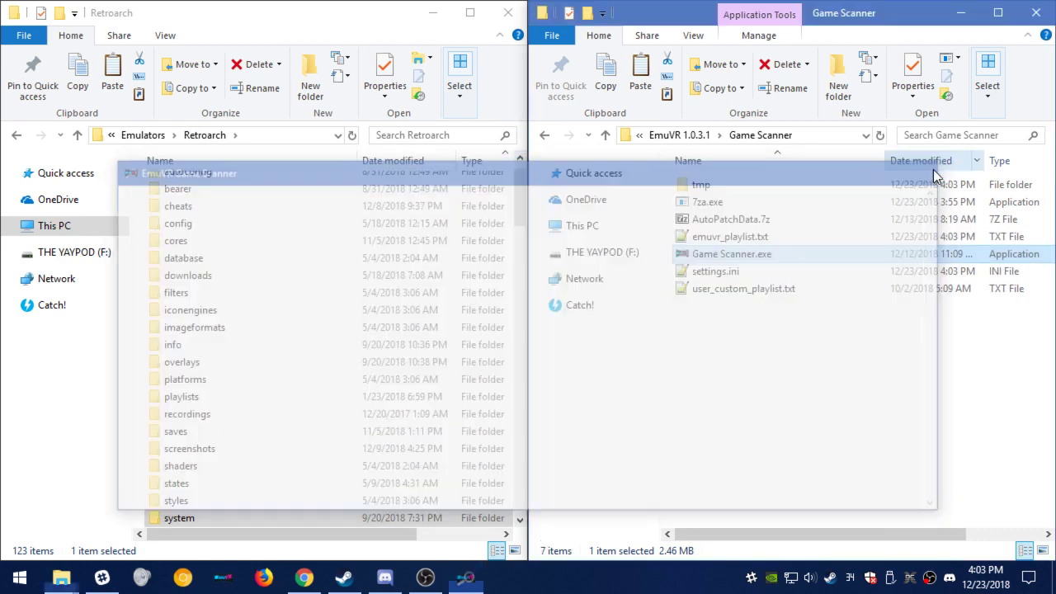
left_click(701, 136)
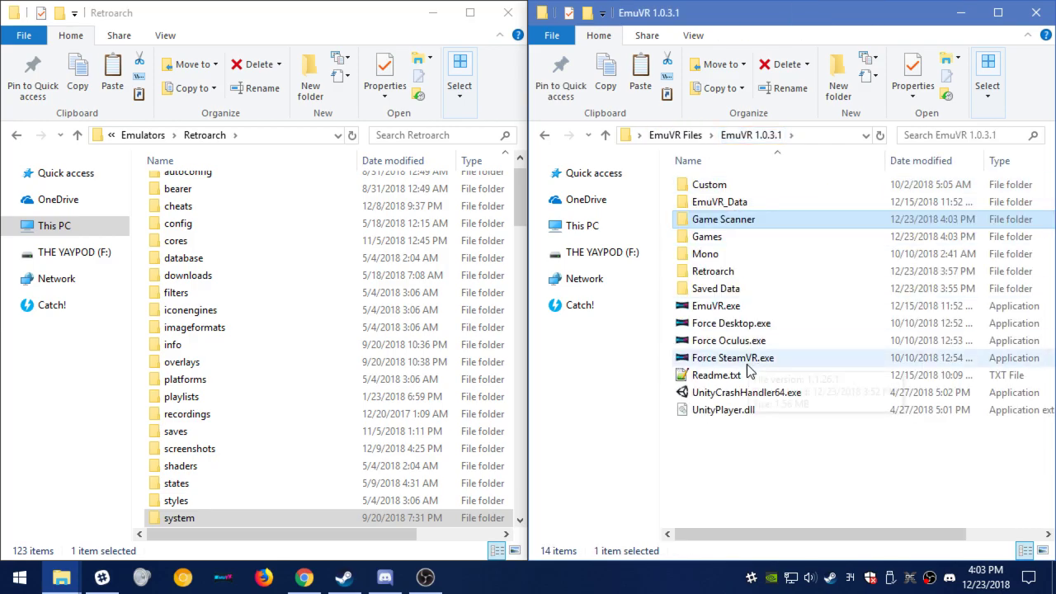
Launch EmuVR in desktop mode and power on the in-room PlayStation, booting Tekken 3.
double_click(756, 330)
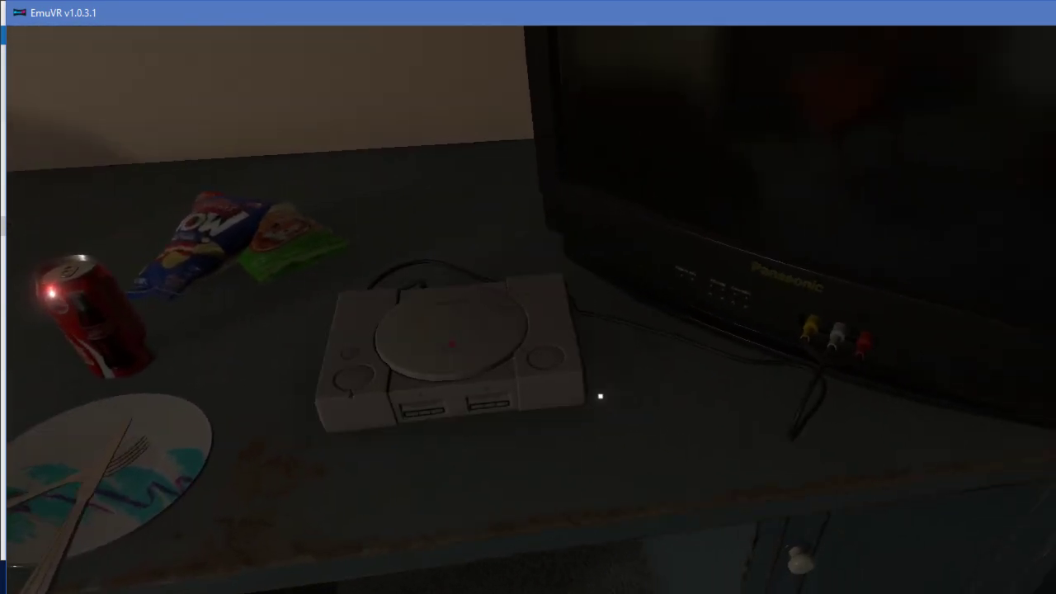
key("e")
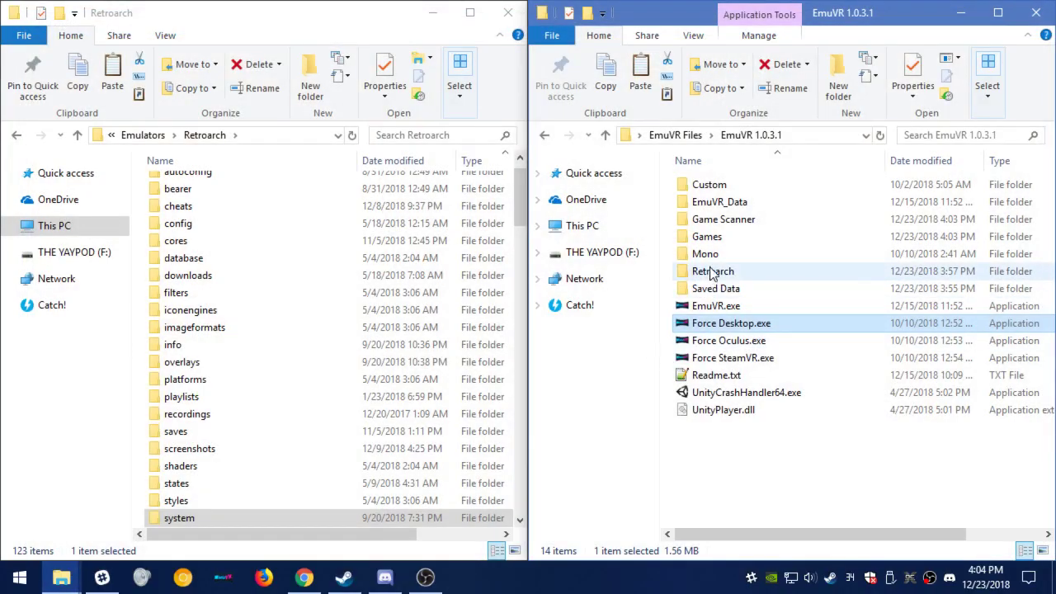
Browse Games > PS1 > Tekken 3 in the right-hand window to see its .bin tracks and .cue file.
double_click(708, 237)
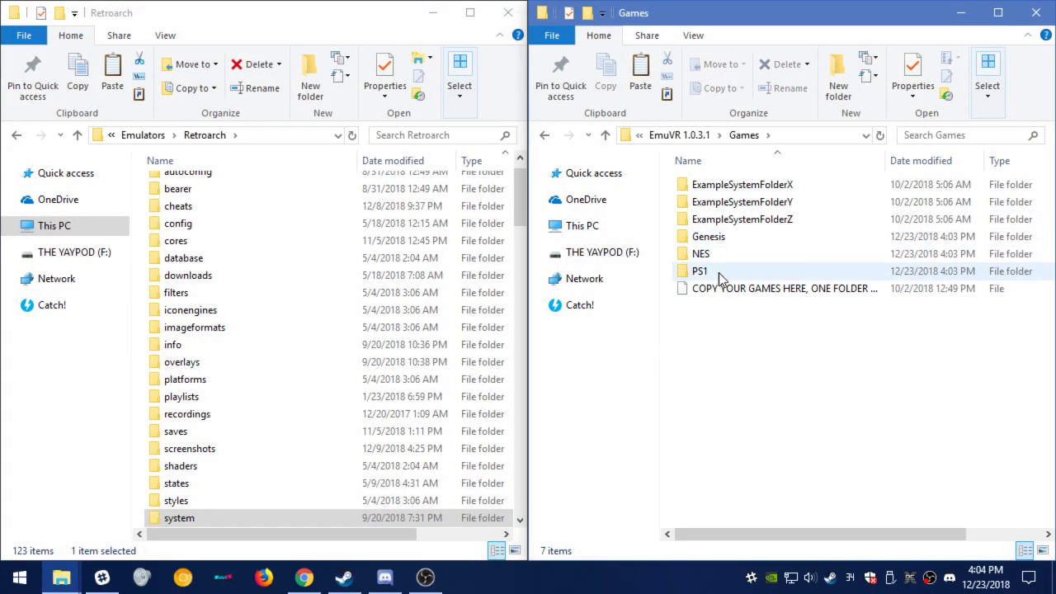
double_click(718, 273)
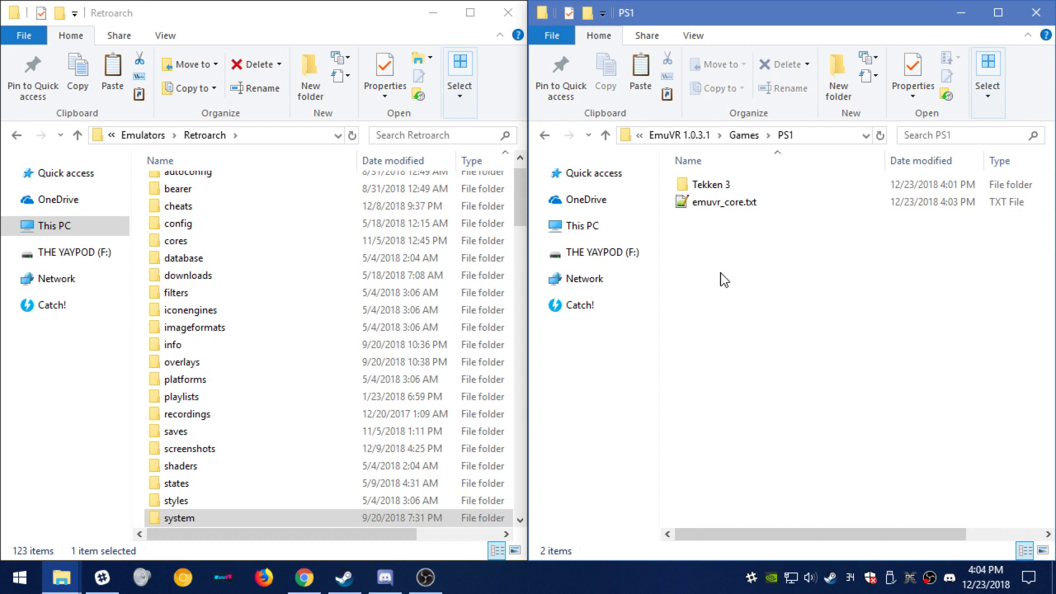
double_click(708, 184)
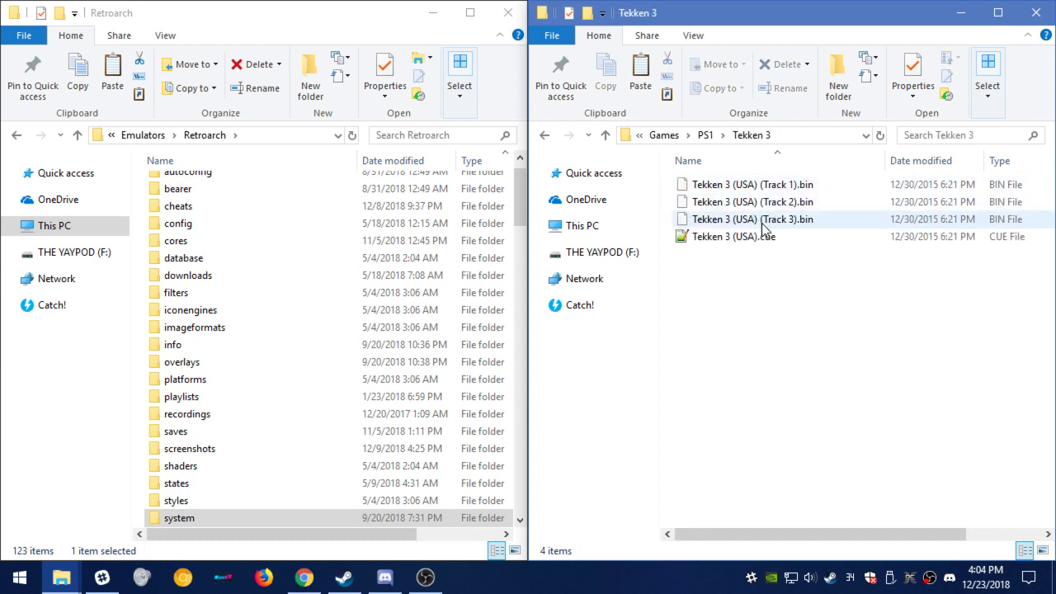